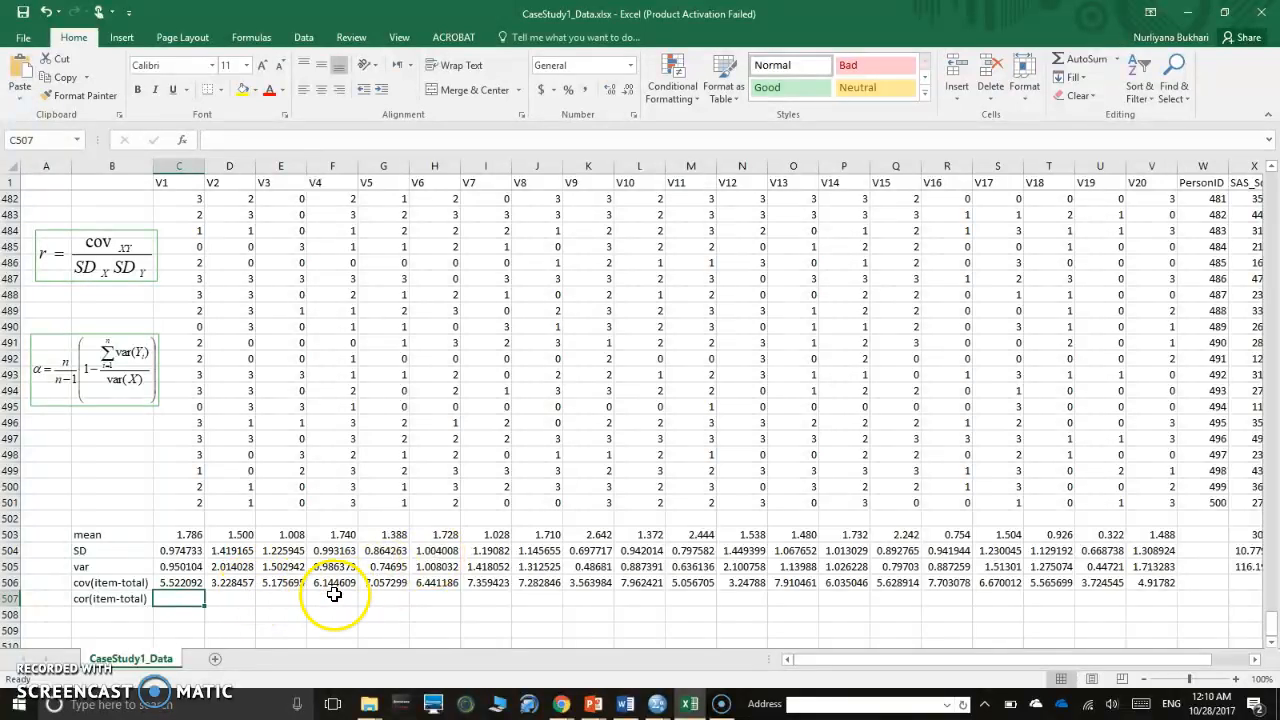
Step: Examine how the total scores are computed in the SAS_Score_Xslx column and check the neighbouring SAS_Score column
{"action": "left_click_drag", "start_coordinate": [846, 660], "coordinate": [930, 660]}
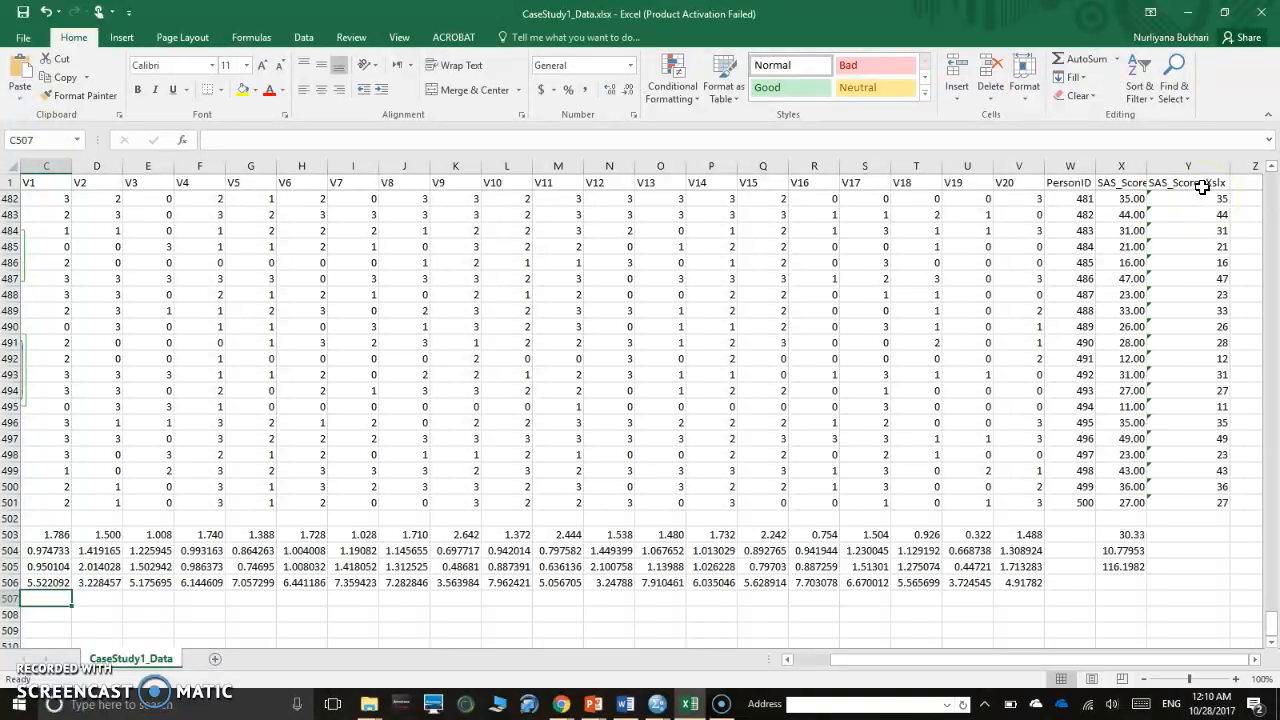
{"action": "left_click", "coordinate": [1201, 182]}
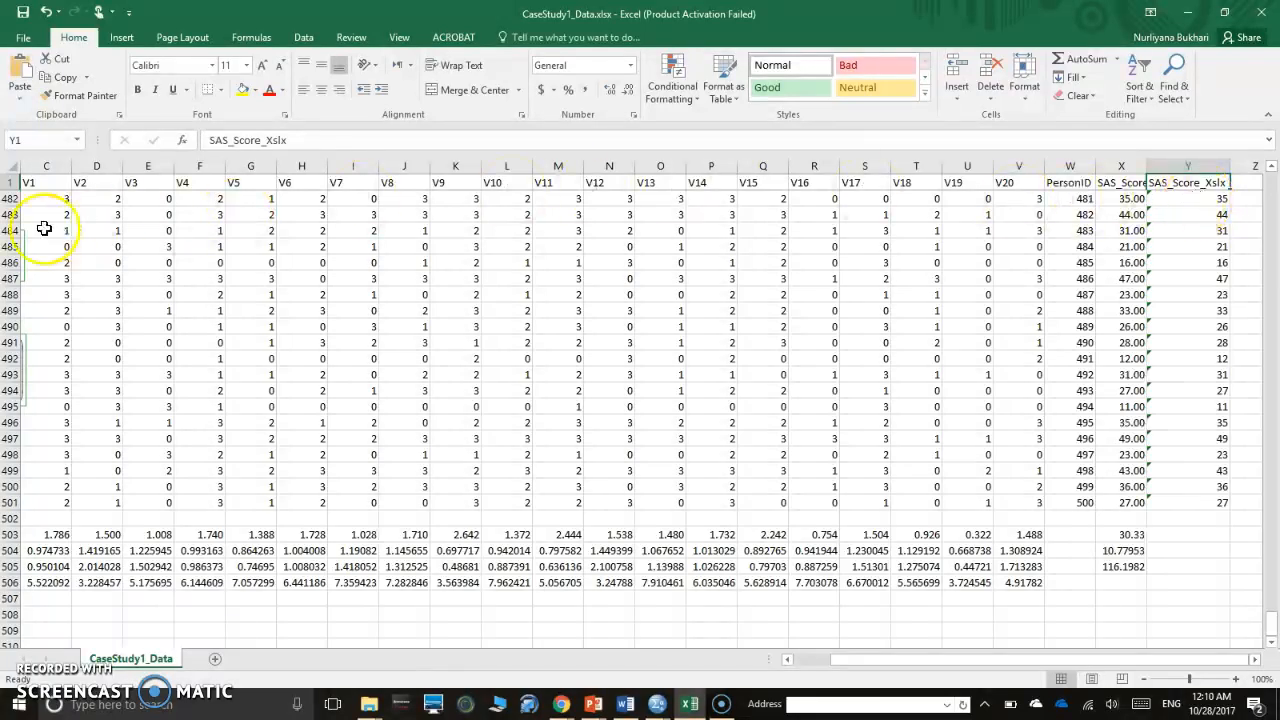
{"action": "left_click", "coordinate": [1201, 198]}
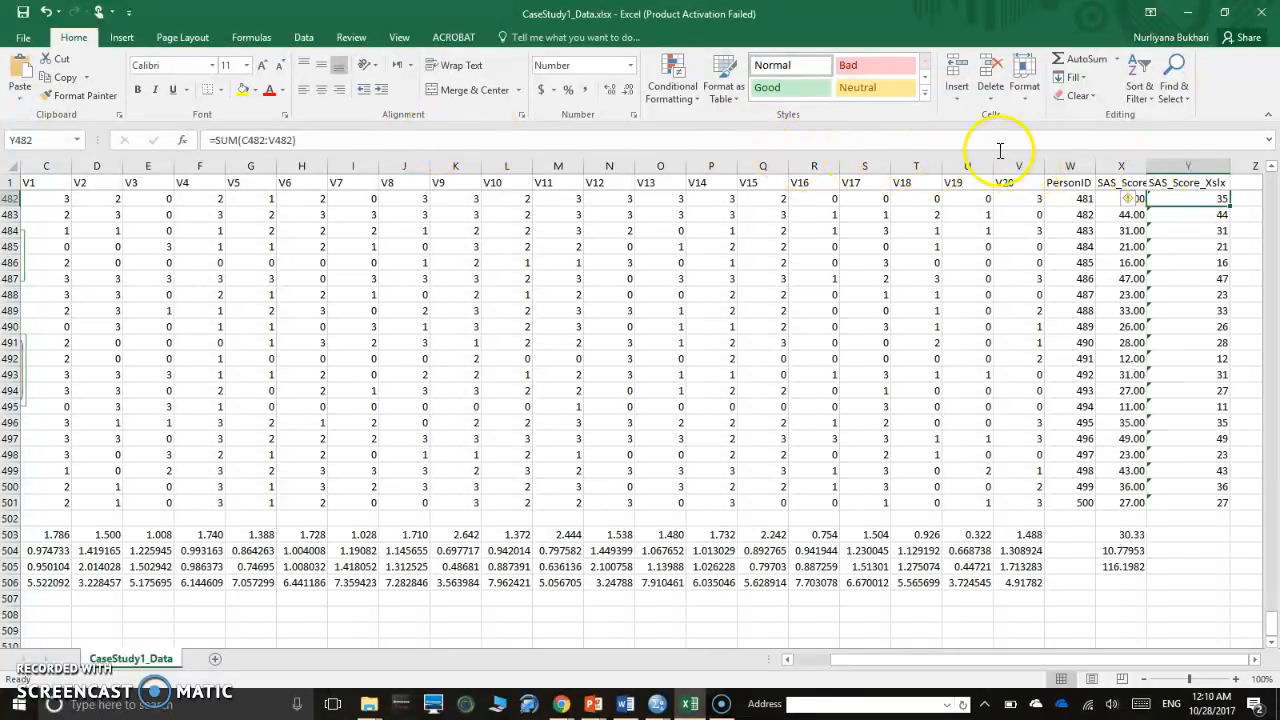
{"action": "key", "text": "F2"}
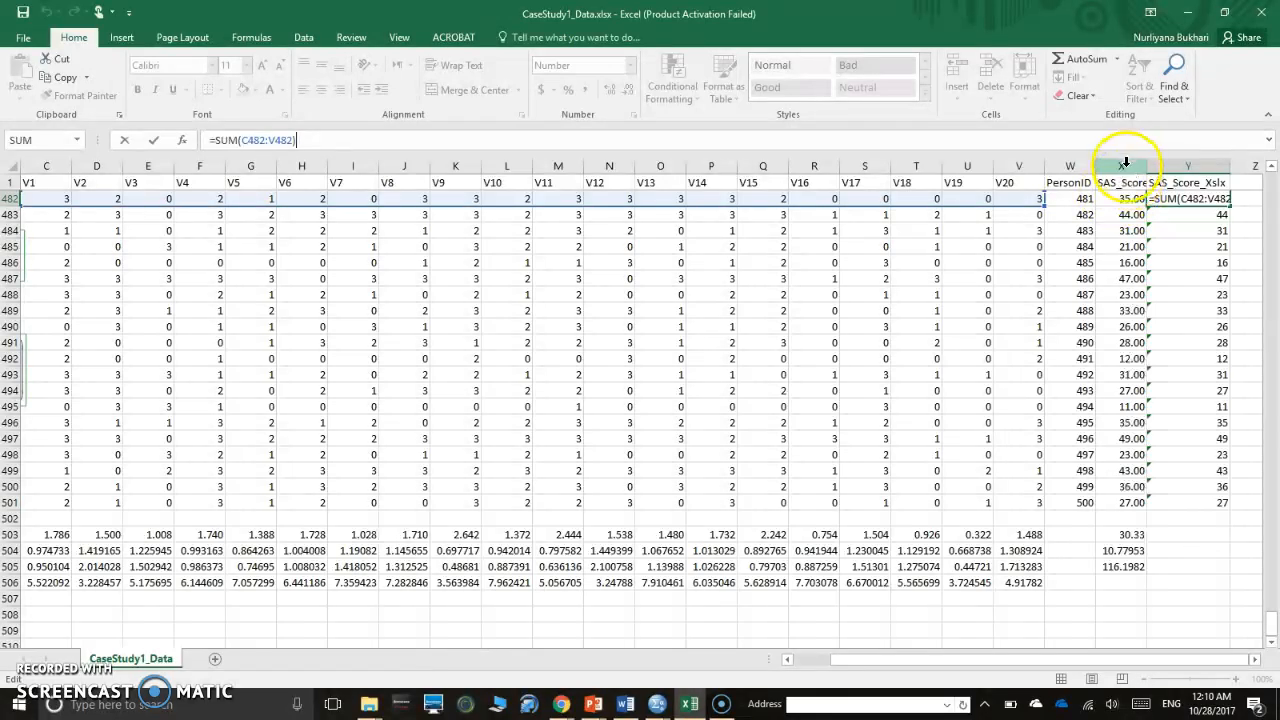
{"action": "left_click", "coordinate": [1125, 170]}
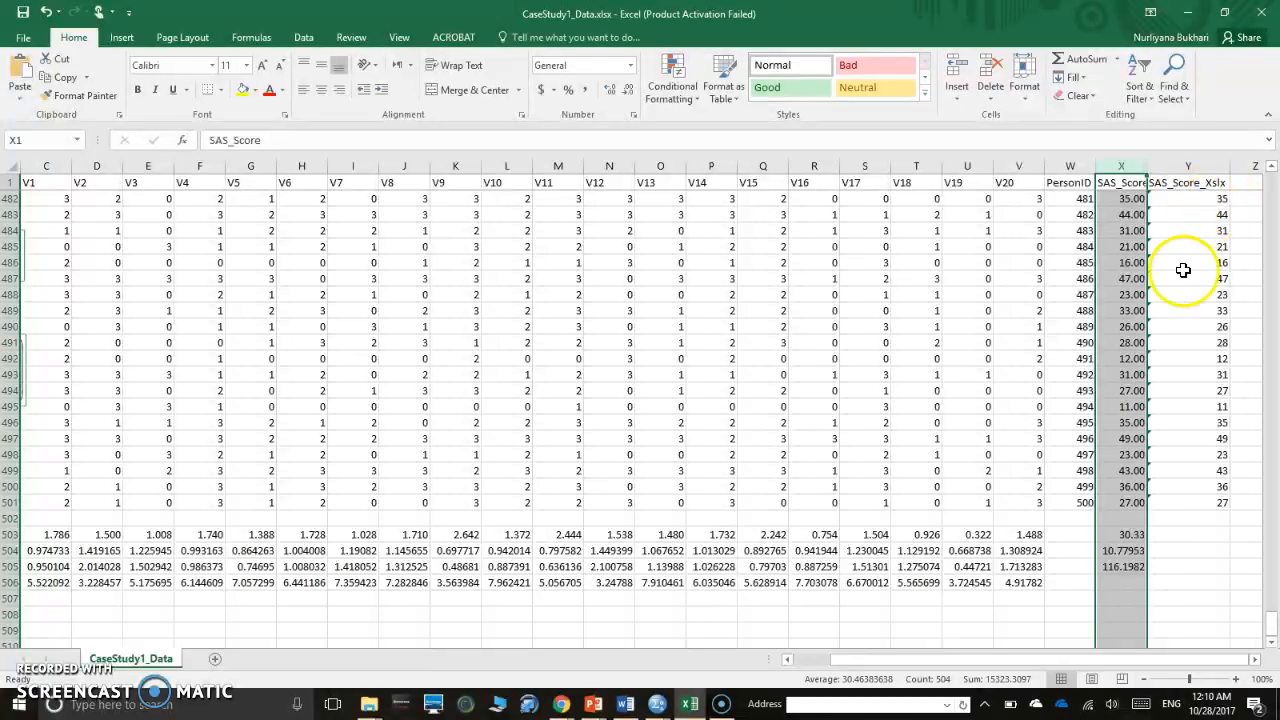
{"action": "left_click", "coordinate": [1178, 551]}
{"action": "left_click_drag", "start_coordinate": [1112, 660], "coordinate": [932, 699]}
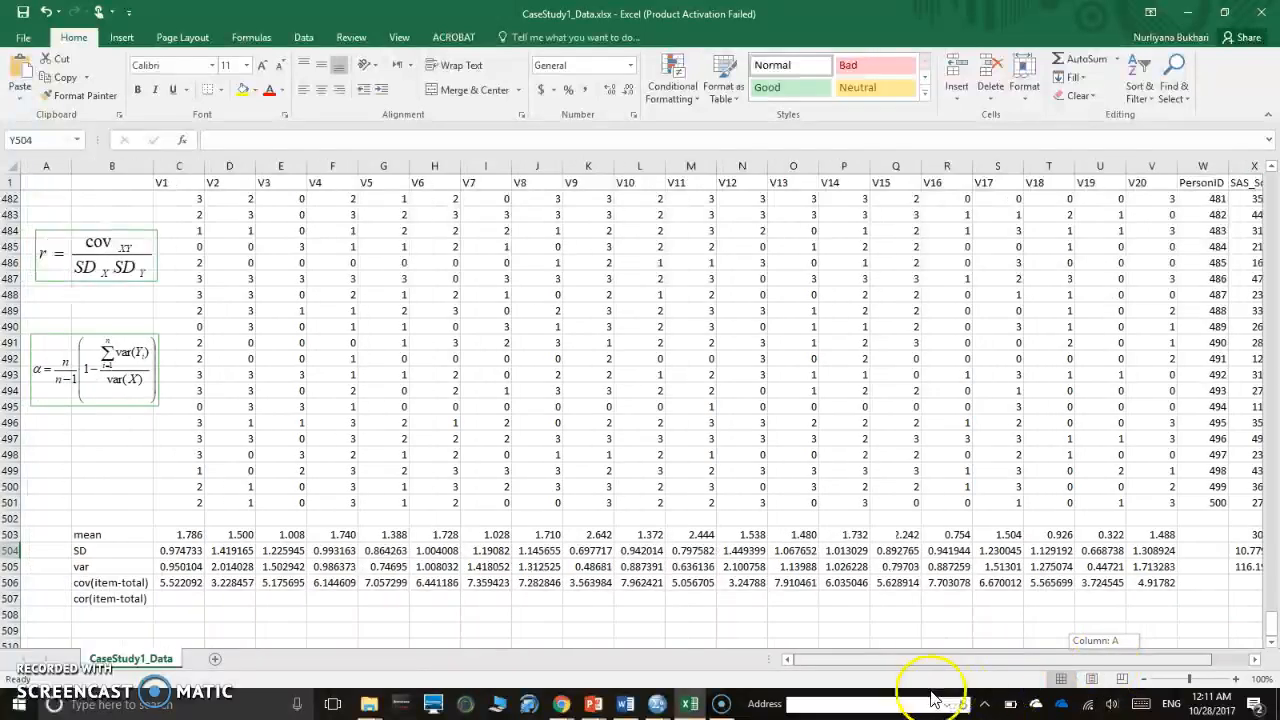
Step: Inspect the mean formulas for items V1 and V2 in row 503, leaving them as they are
{"action": "left_click", "coordinate": [111, 534]}
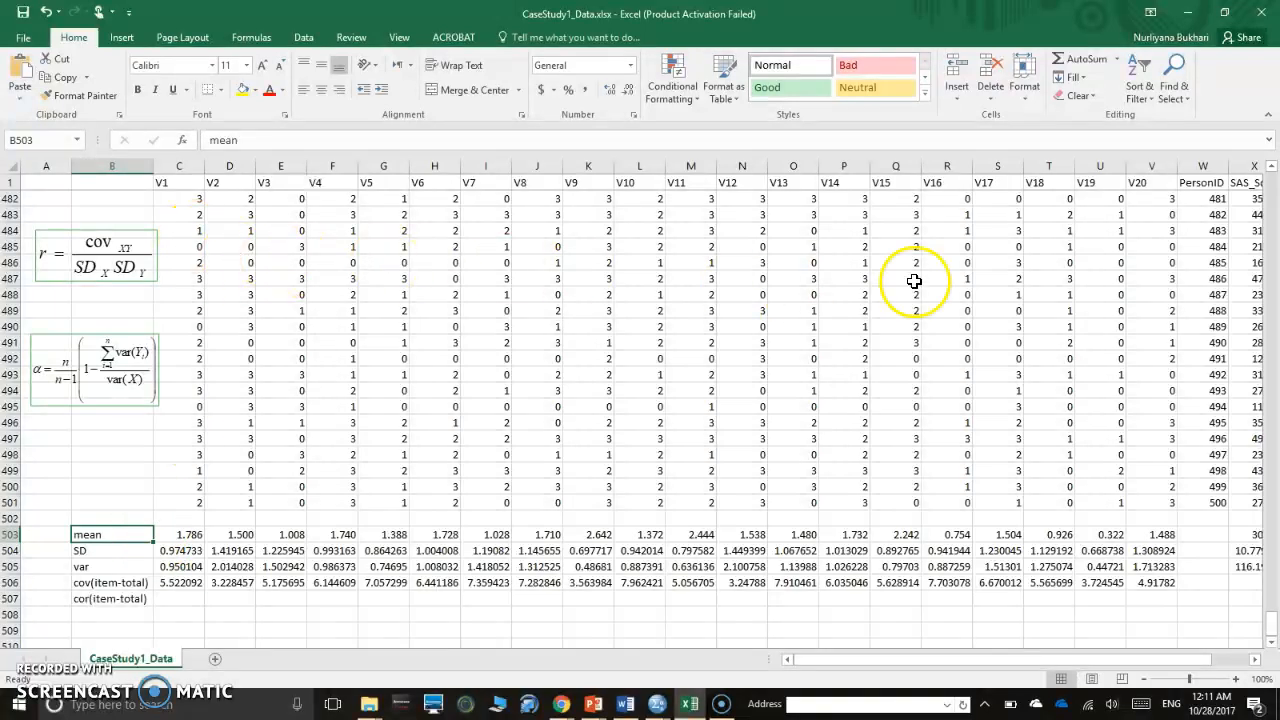
{"action": "left_click", "coordinate": [183, 532]}
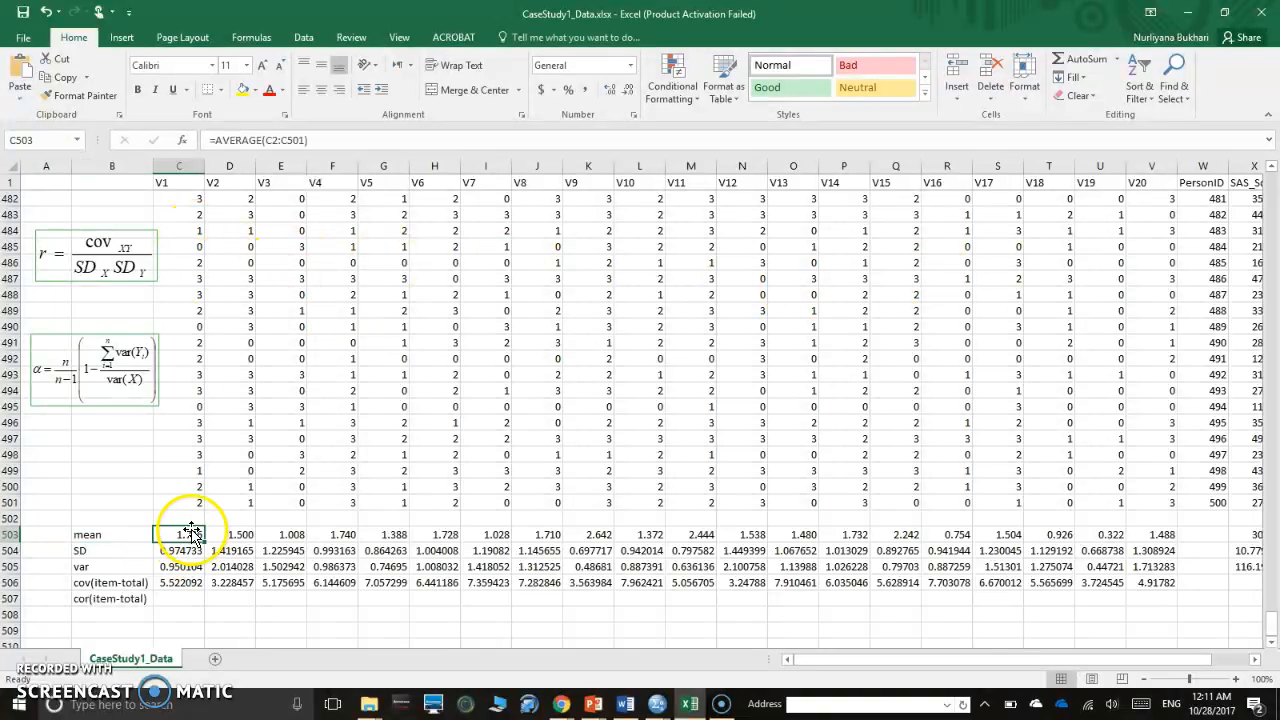
{"action": "left_click", "coordinate": [322, 139]}
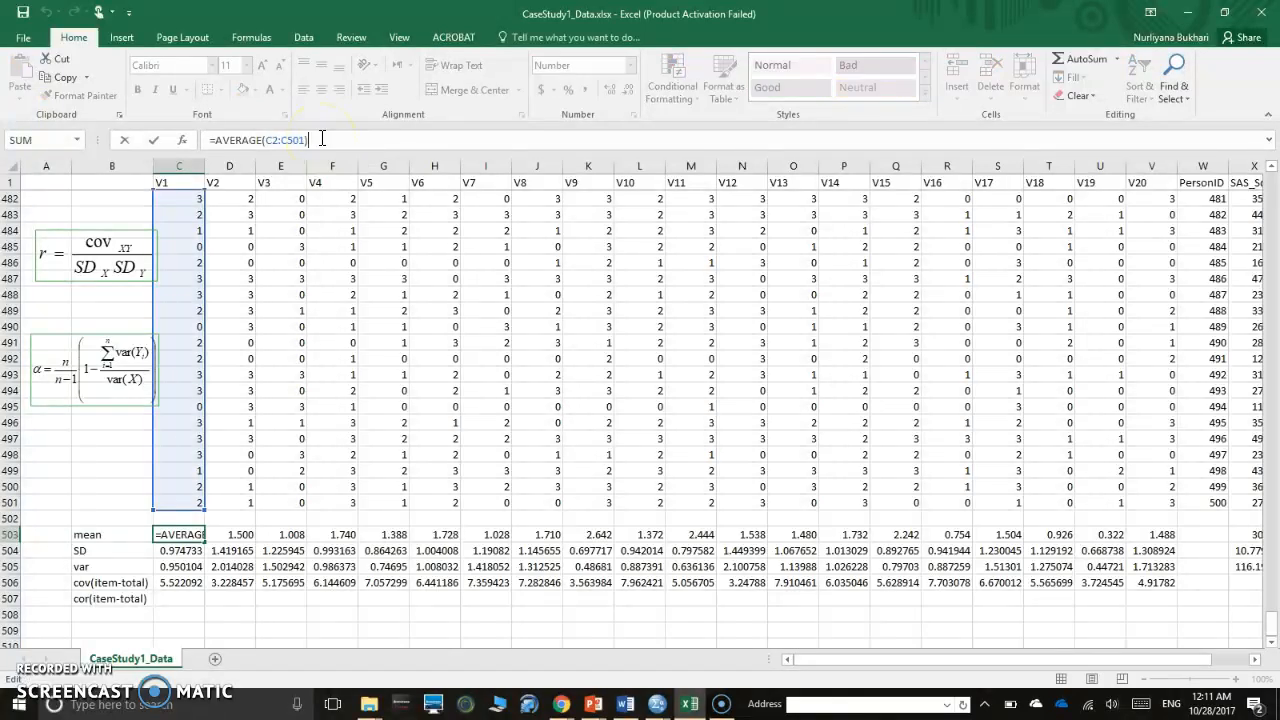
{"action": "key", "text": "Escape"}
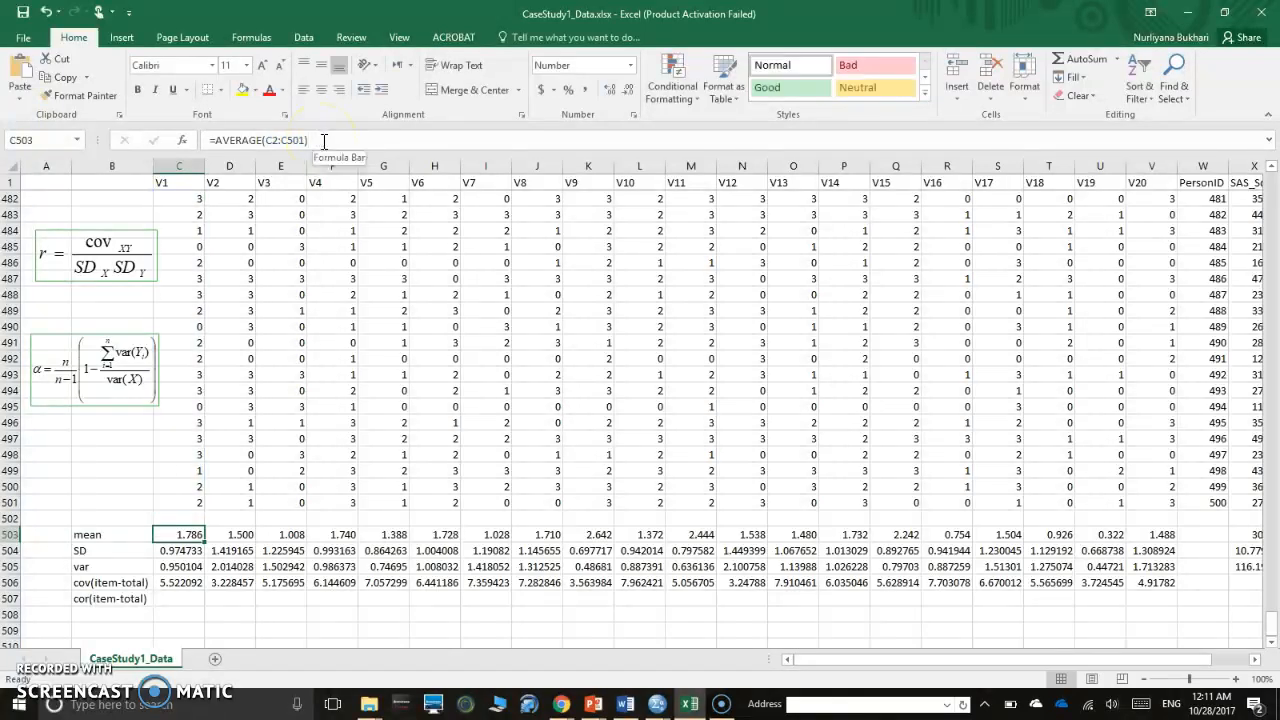
{"action": "left_click", "coordinate": [243, 533]}
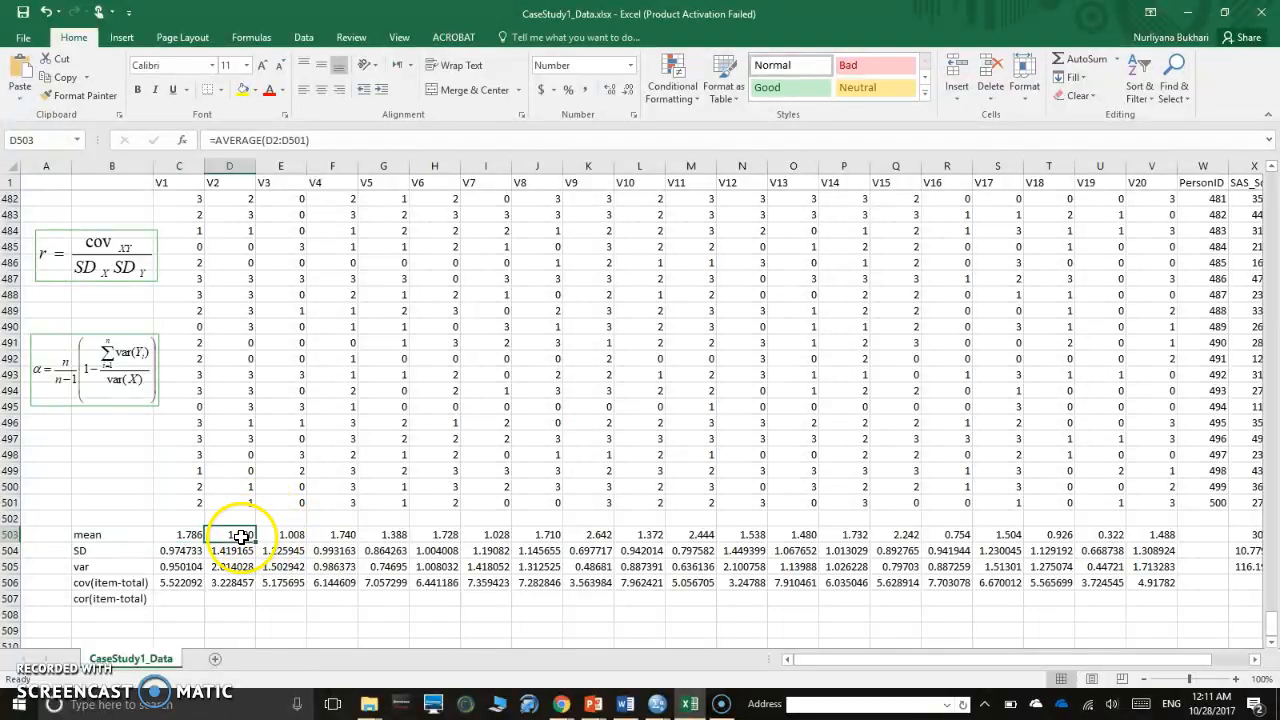
{"action": "left_click", "coordinate": [310, 140]}
{"action": "key", "text": "Escape"}
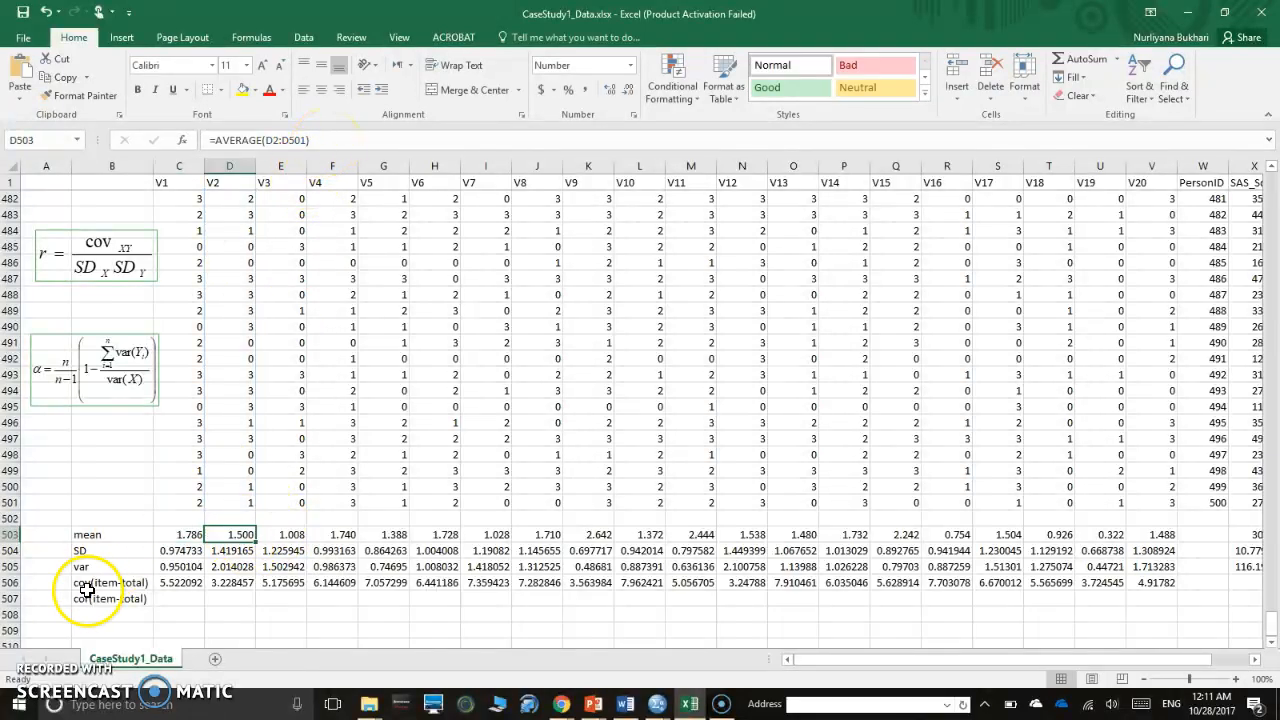
Step: Review the SD, var and cov(item-total) rows, and inspect the covariance formula of item V1 in C506
{"action": "left_click", "coordinate": [96, 553]}
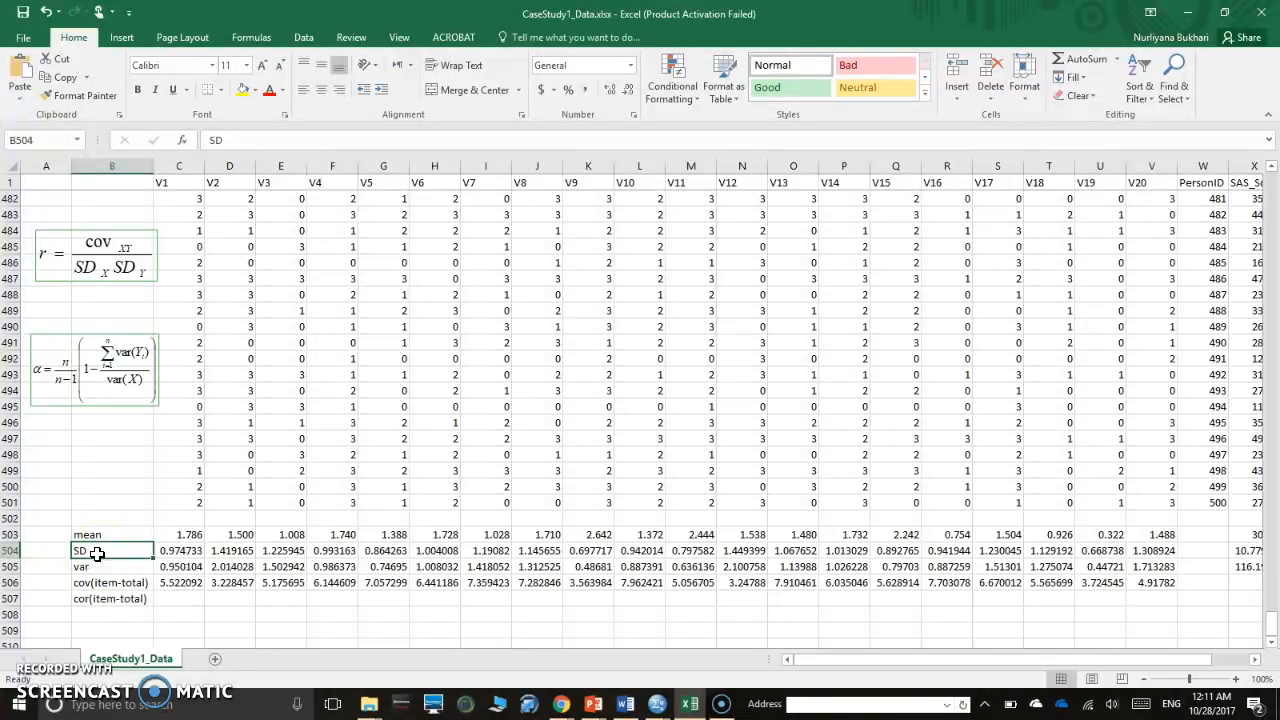
{"action": "left_click", "coordinate": [98, 568]}
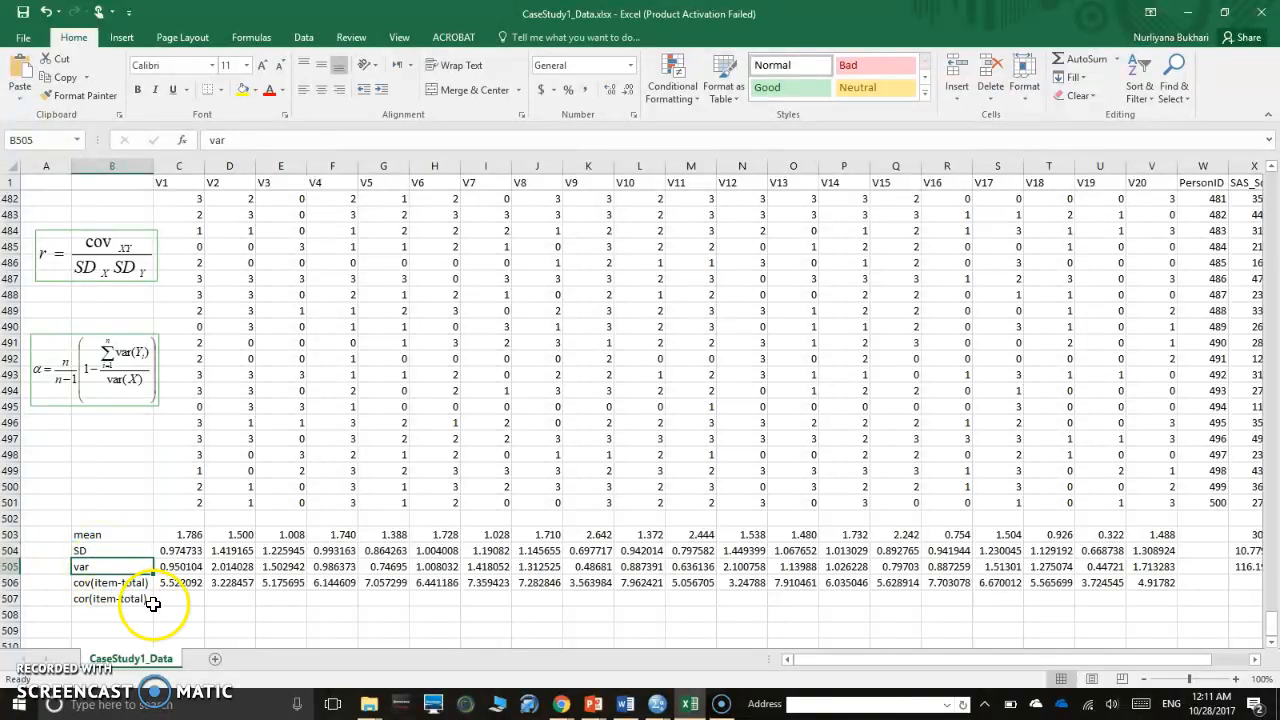
{"action": "left_click", "coordinate": [141, 584]}
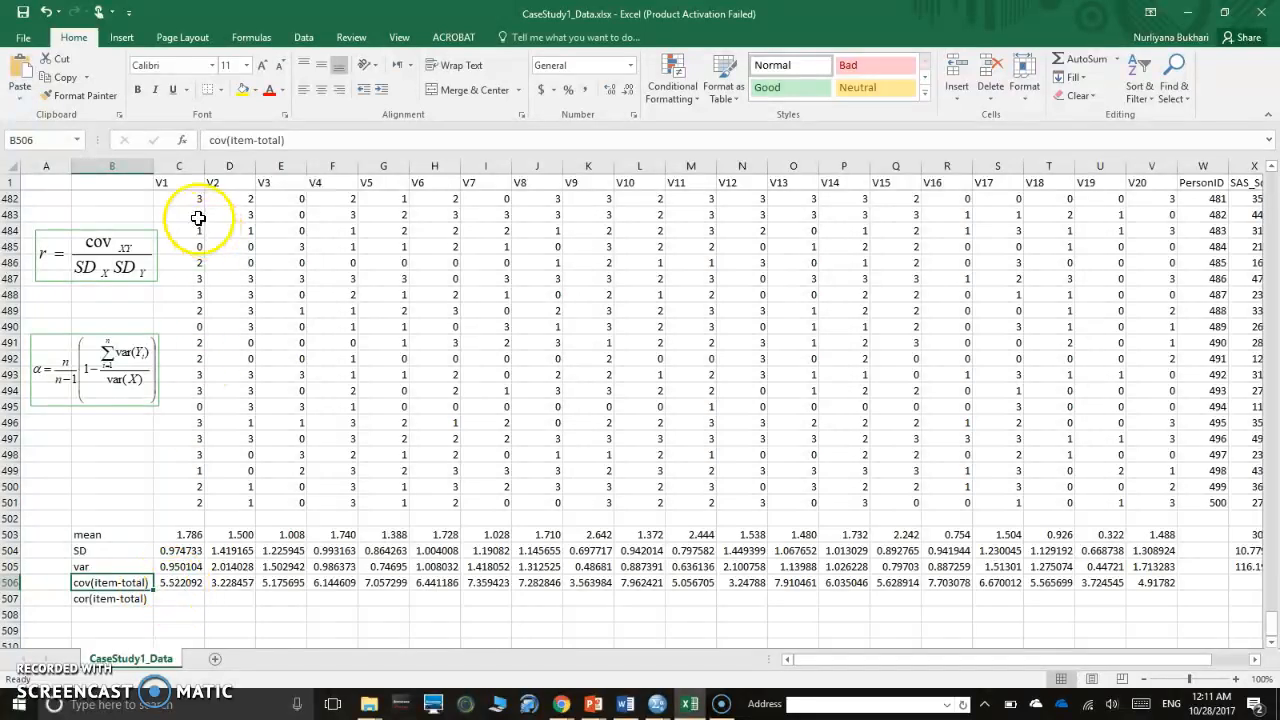
{"action": "left_click", "coordinate": [186, 584]}
{"action": "left_click", "coordinate": [186, 166]}
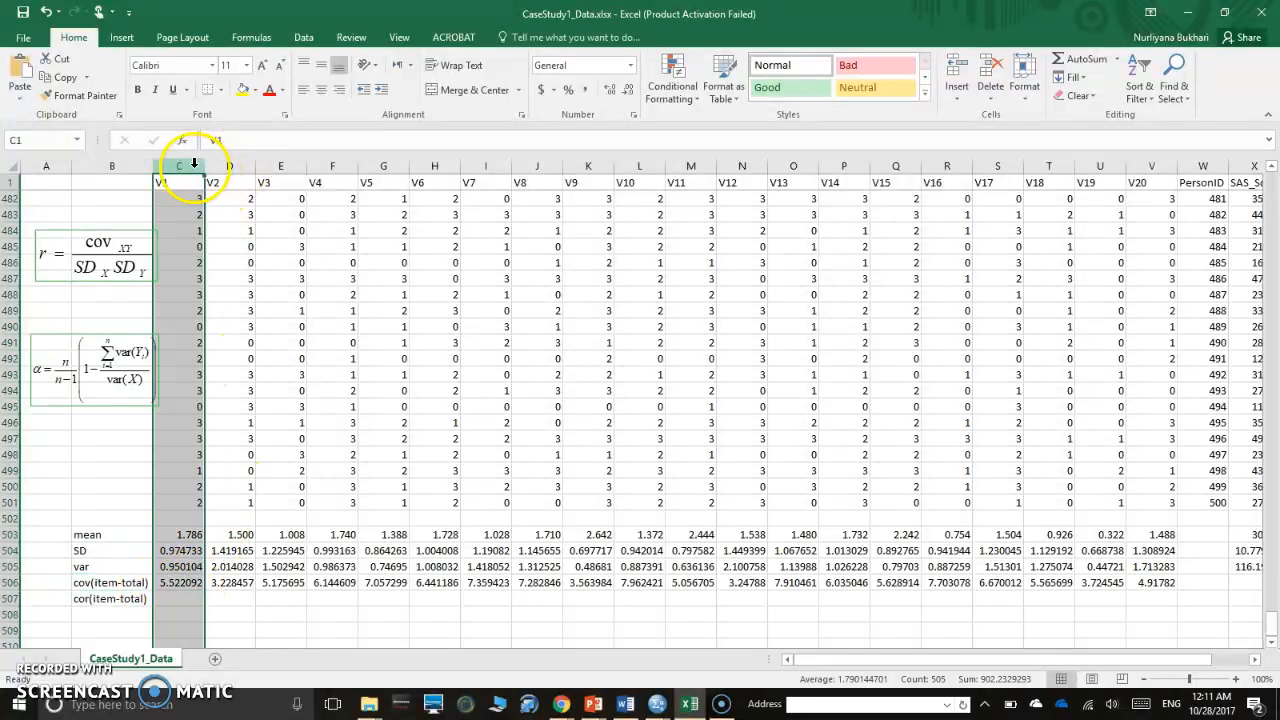
{"action": "left_click", "coordinate": [178, 583]}
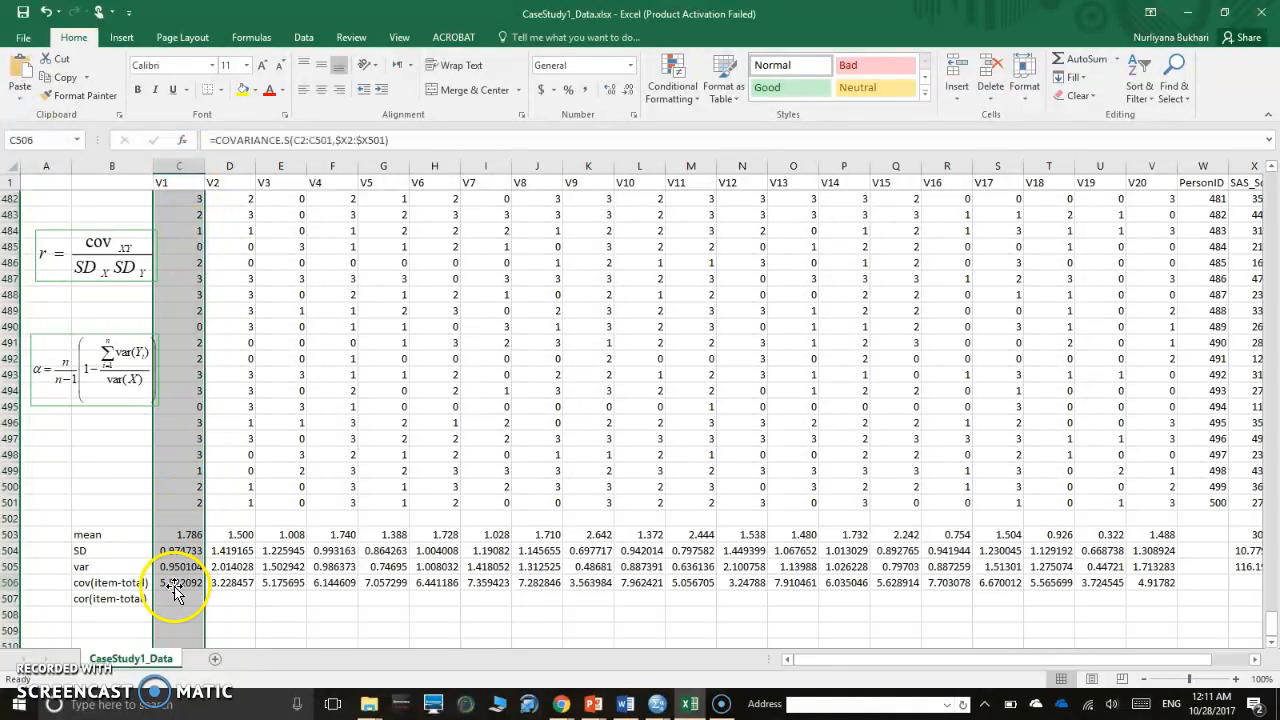
{"action": "left_click", "coordinate": [390, 140]}
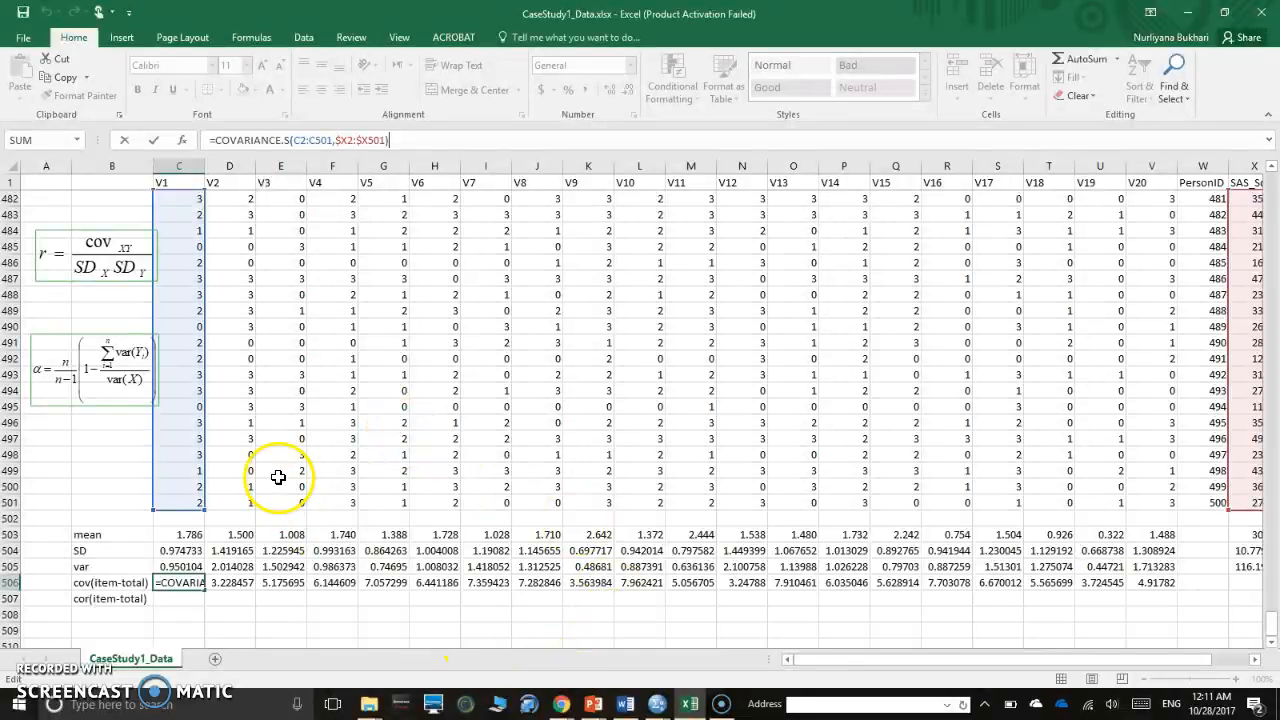
{"action": "left_click", "coordinate": [283, 140]}
{"action": "type", "text": "."}
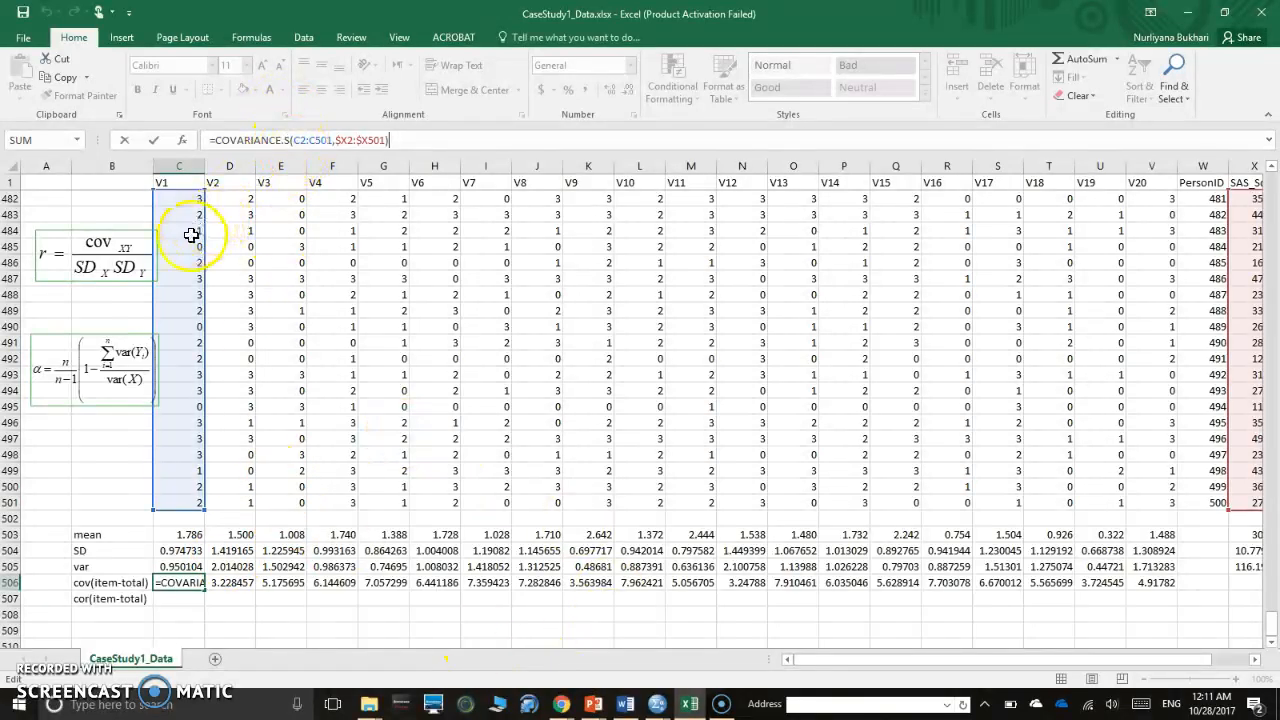
{"action": "left_click_drag", "start_coordinate": [894, 658], "coordinate": [794, 659]}
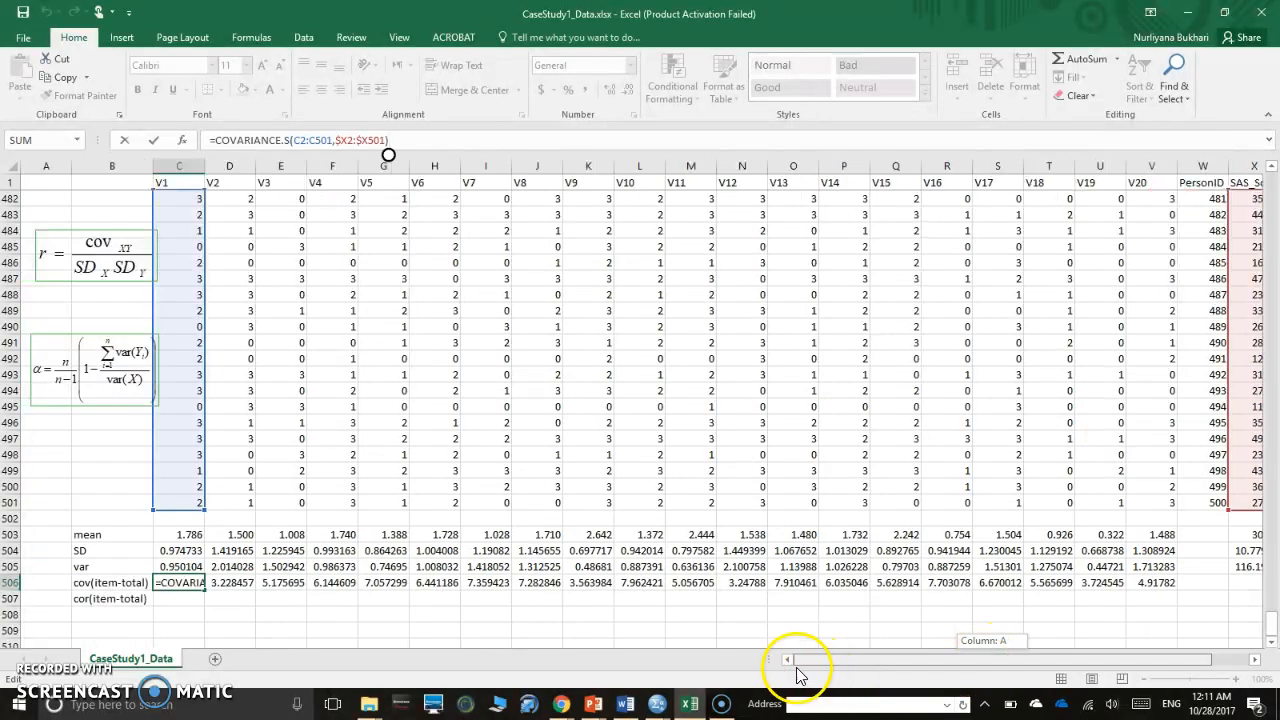
Step: Inspect the item-total covariance formulas for V2 in D506 and V20 in V506, checking which ranges they reference
{"action": "left_click", "coordinate": [230, 583]}
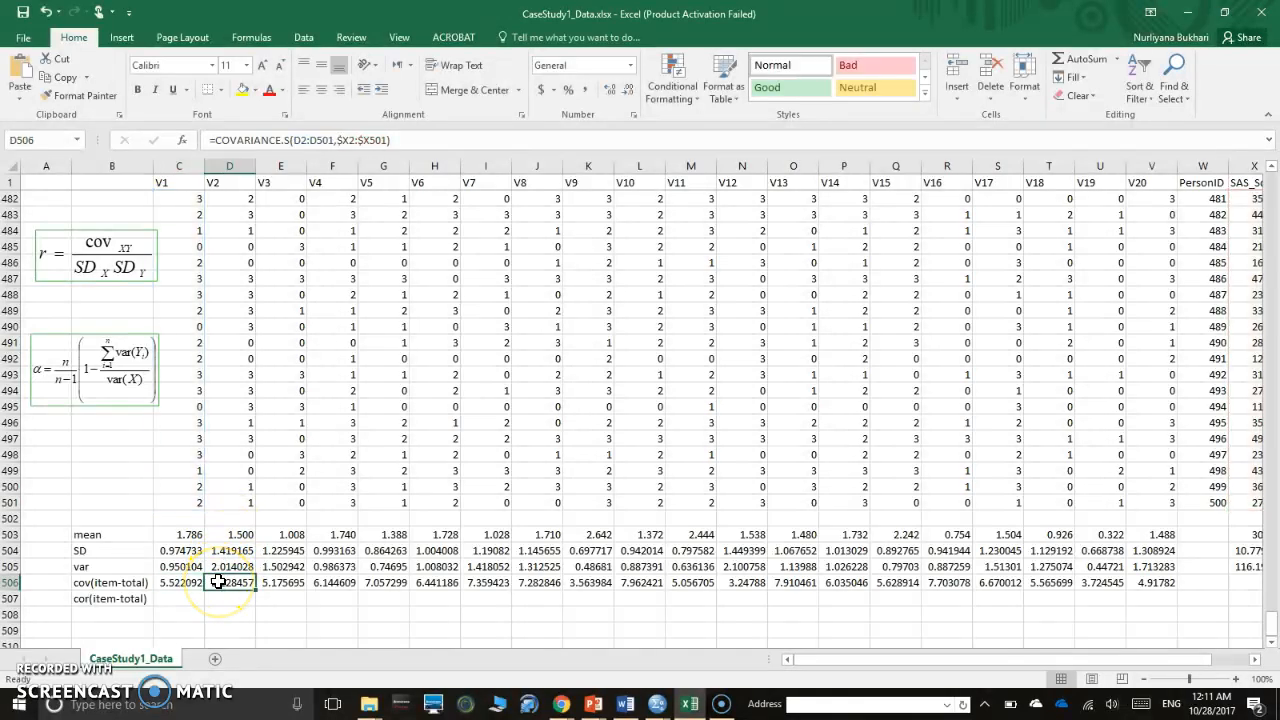
{"action": "left_click", "coordinate": [468, 140]}
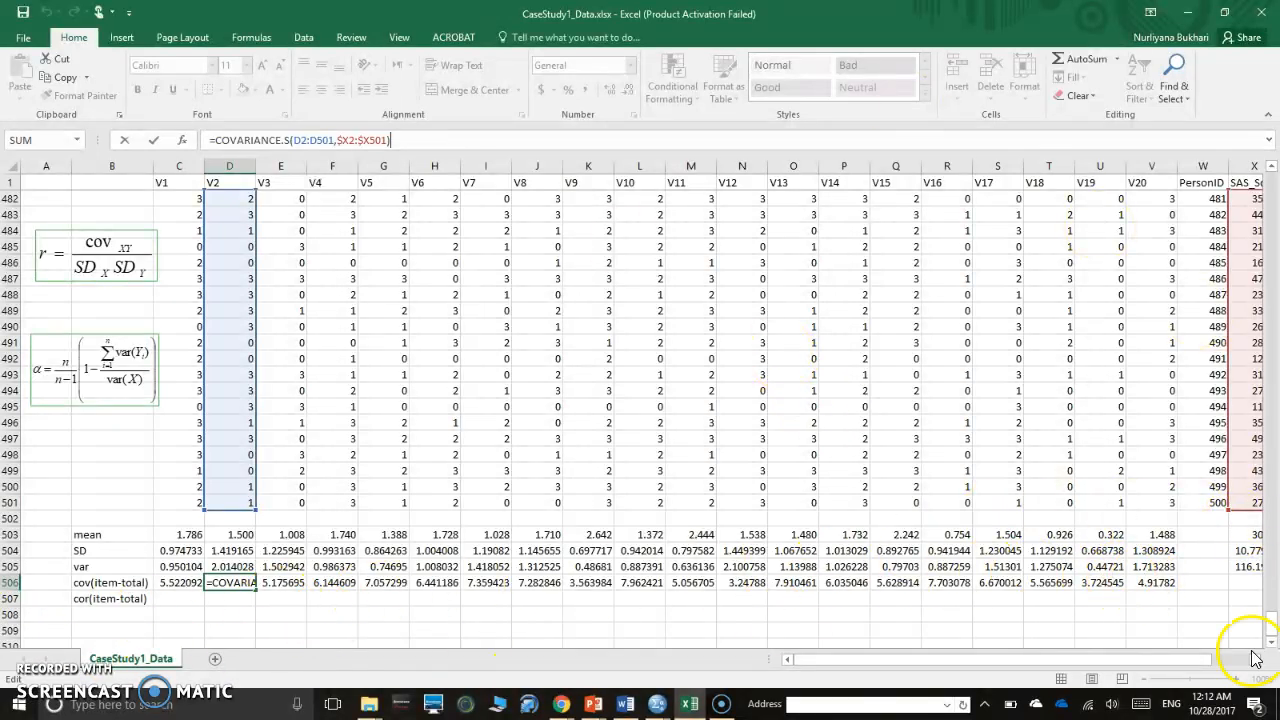
{"action": "left_click", "coordinate": [1155, 583]}
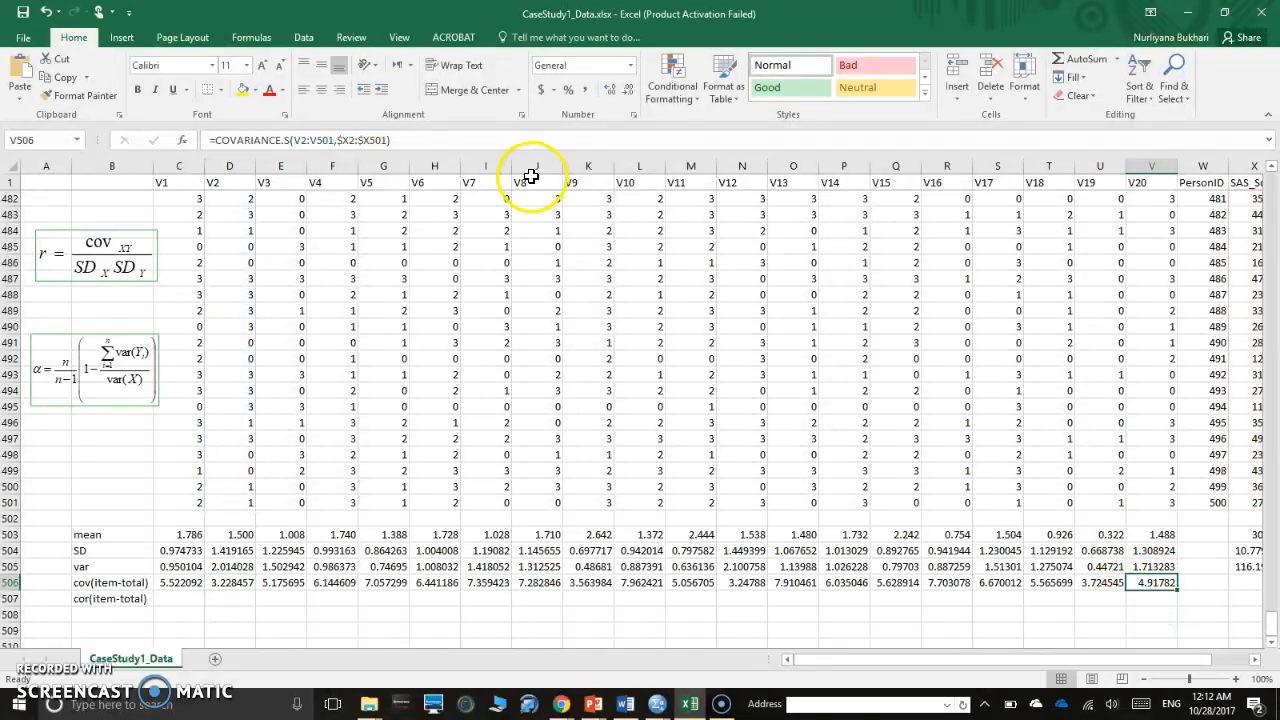
{"action": "left_click", "coordinate": [473, 140]}
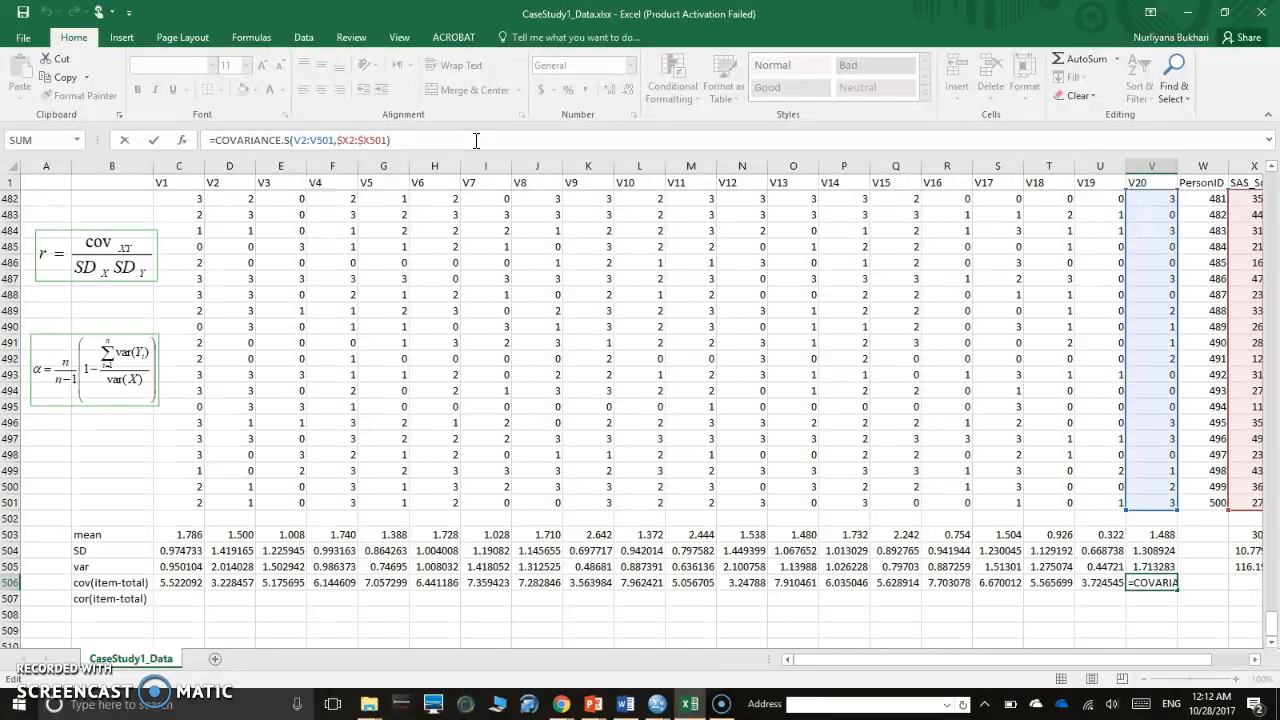
{"action": "key", "text": "Return"}
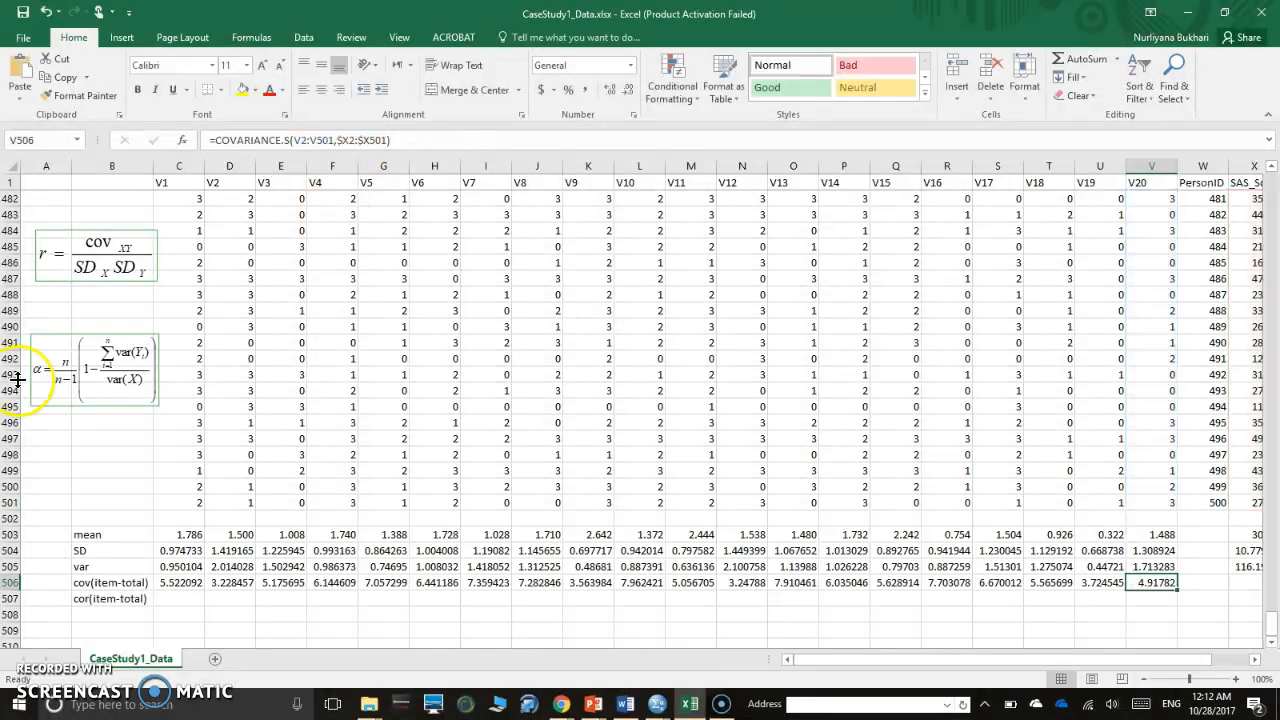
Step: Examine the pictured formula for r alongside the cov(item-total) and cor(item-total) row labels
{"action": "left_click", "coordinate": [120, 598]}
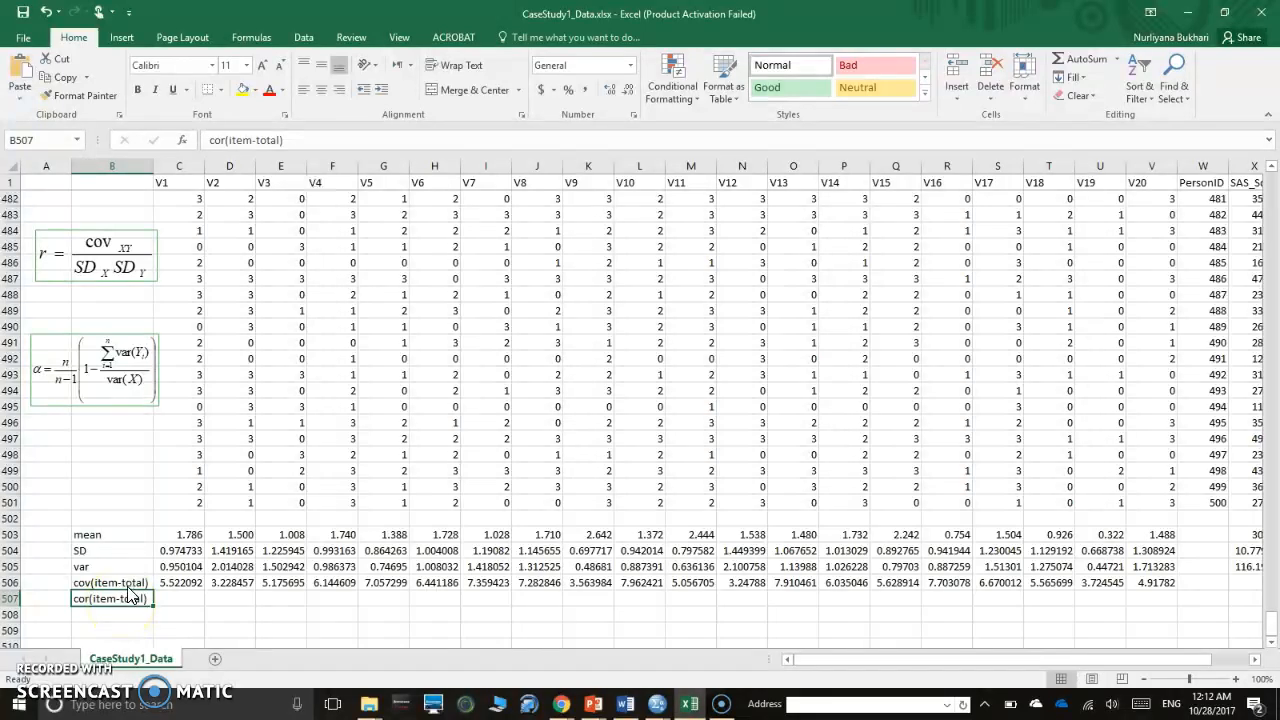
{"action": "left_click", "coordinate": [128, 583]}
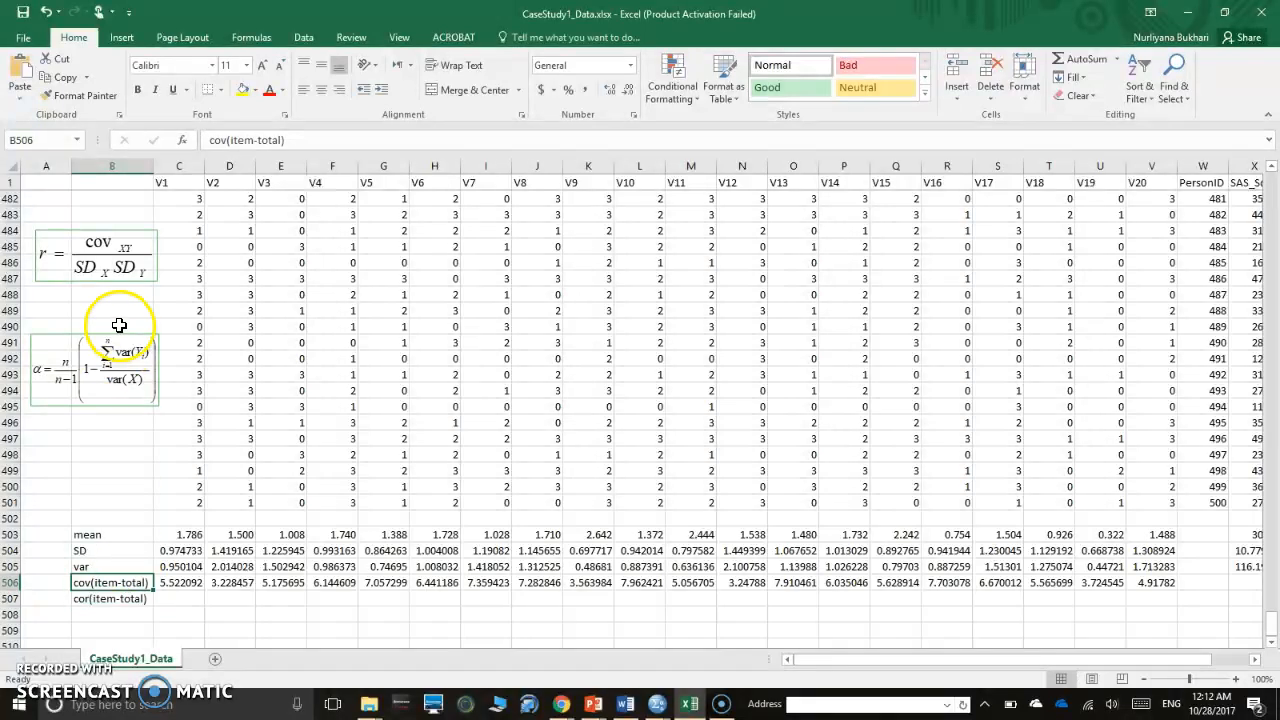
{"action": "left_click", "coordinate": [130, 235]}
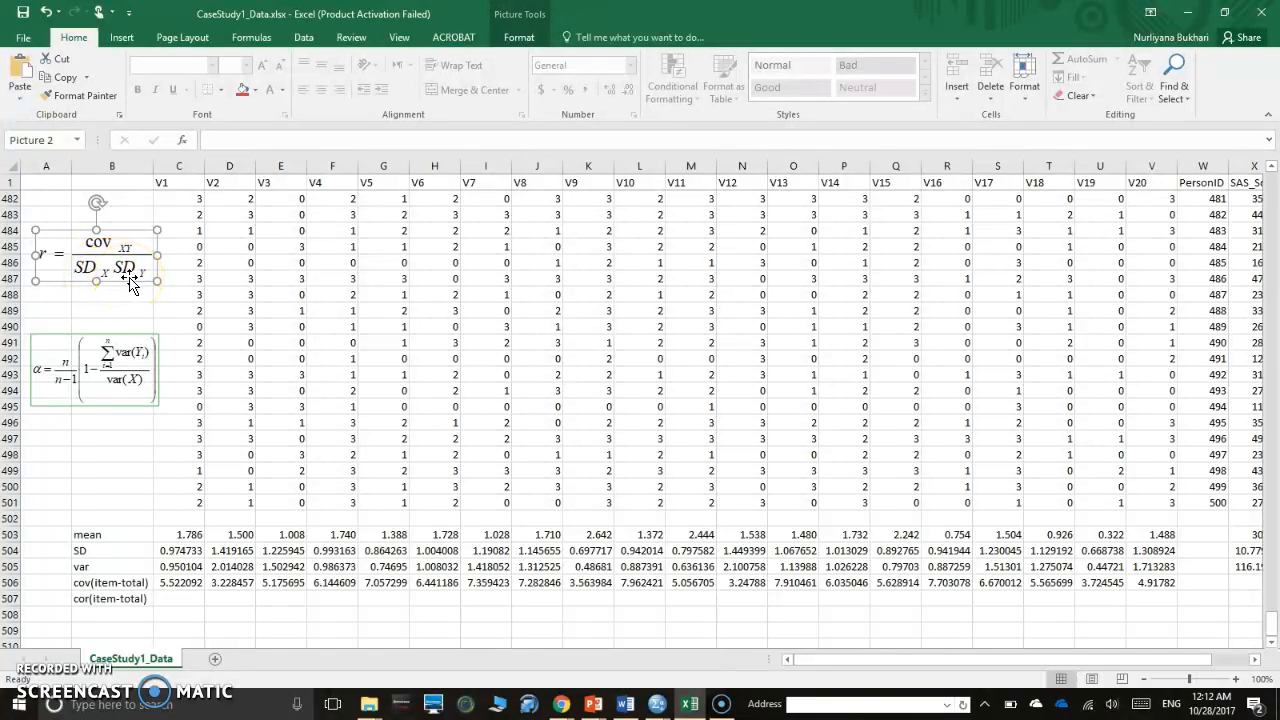
Step: Enter the V1 item-total correlation formula =C506/(C504*$X$504) in C507, with an absolute reference to the total-score SD
{"action": "left_click", "coordinate": [180, 604]}
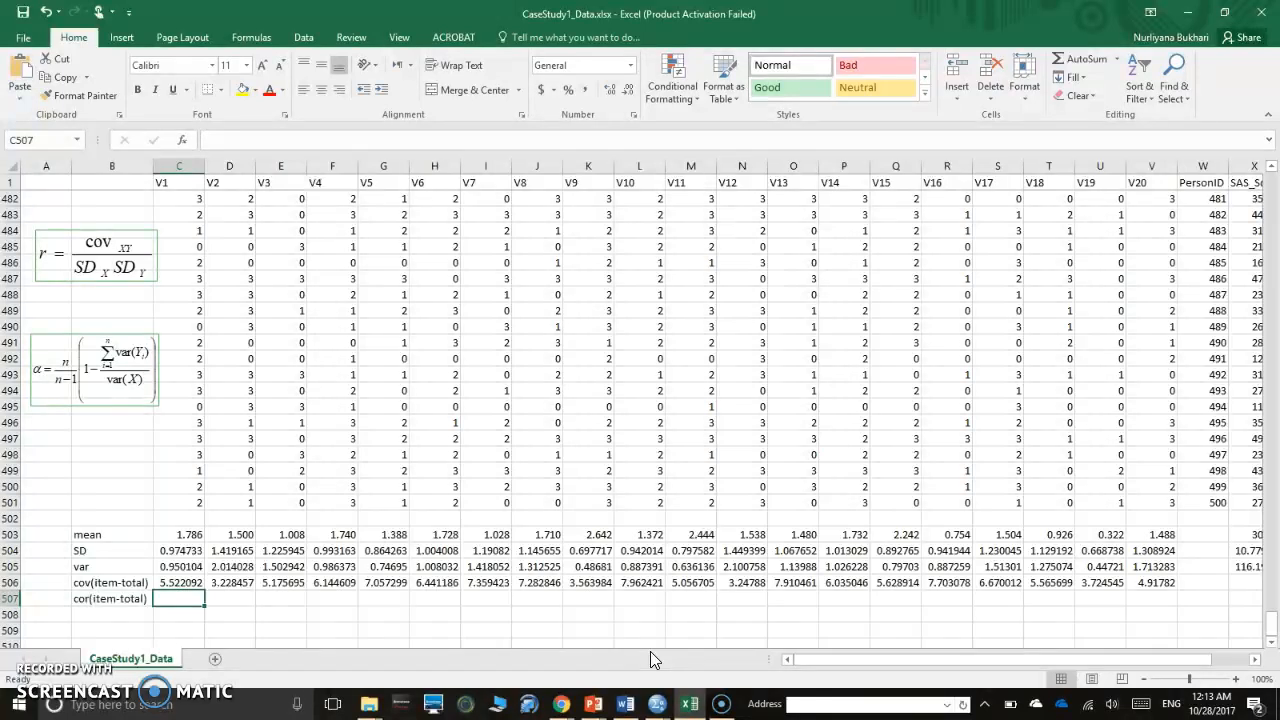
{"action": "type", "text": "="}
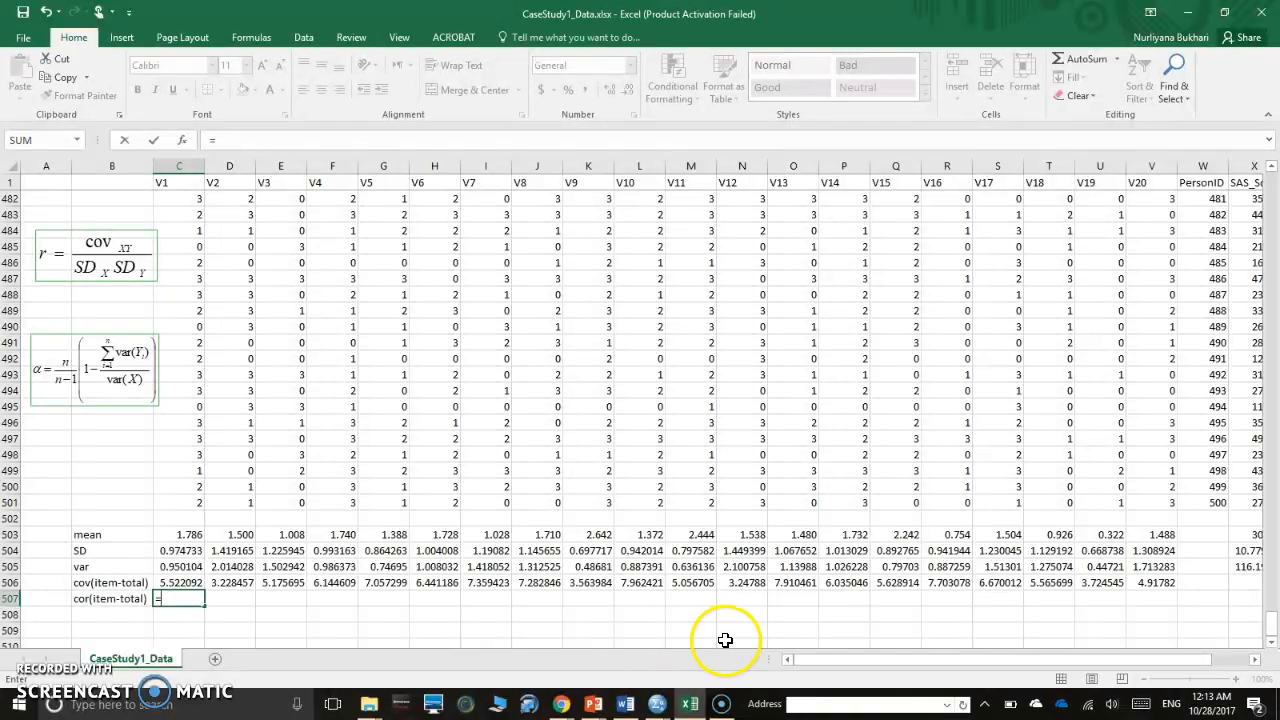
{"action": "left_click", "coordinate": [190, 583]}
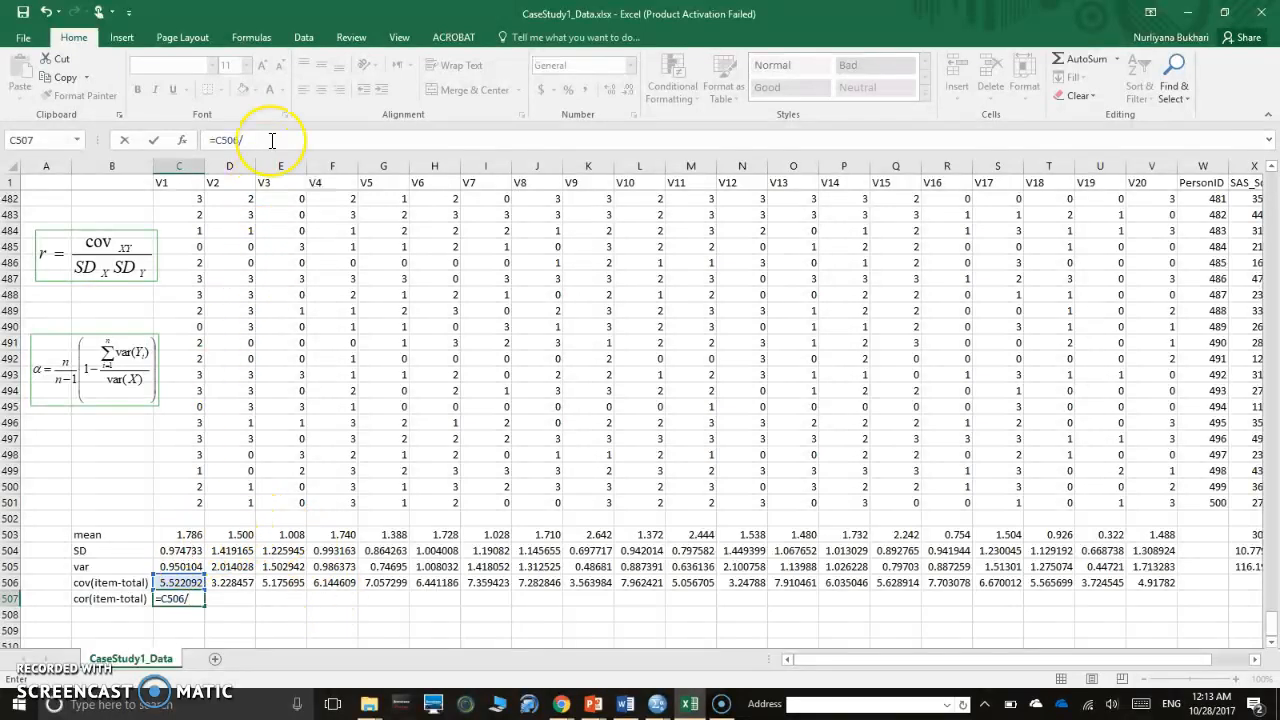
{"action": "type", "text": "("}
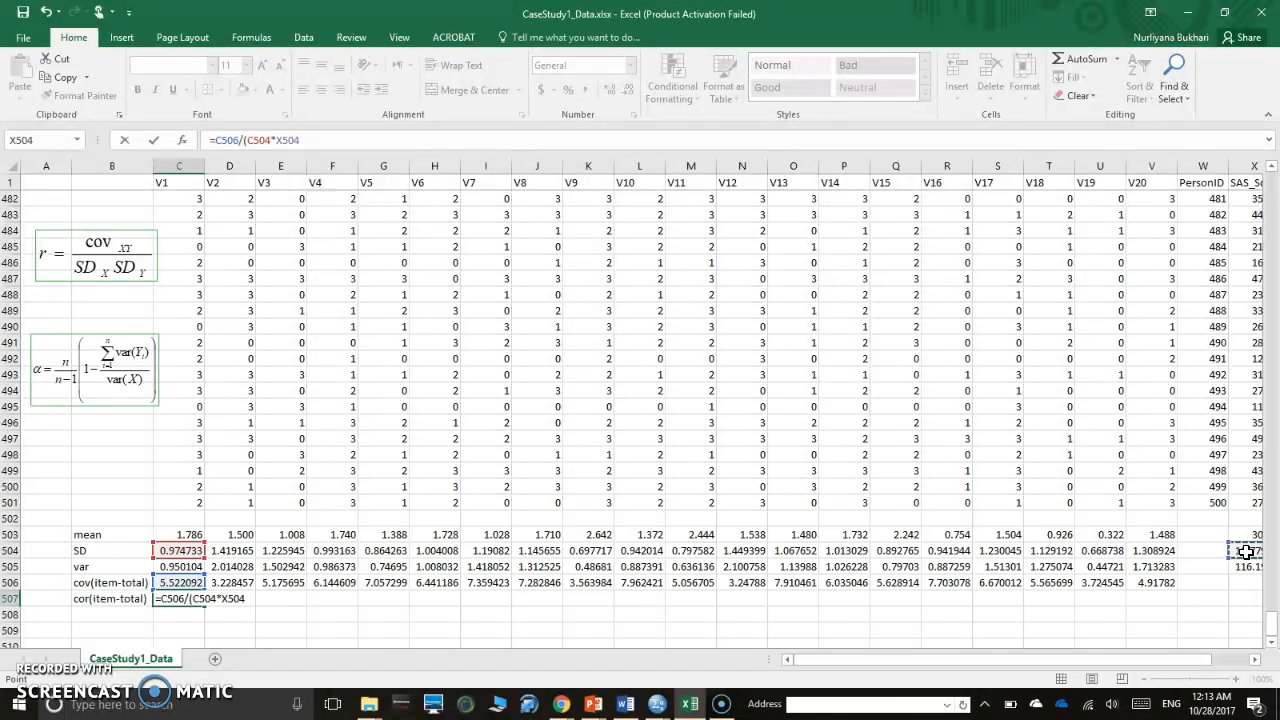
{"action": "left_click_drag", "start_coordinate": [1188, 668], "coordinate": [1192, 664]}
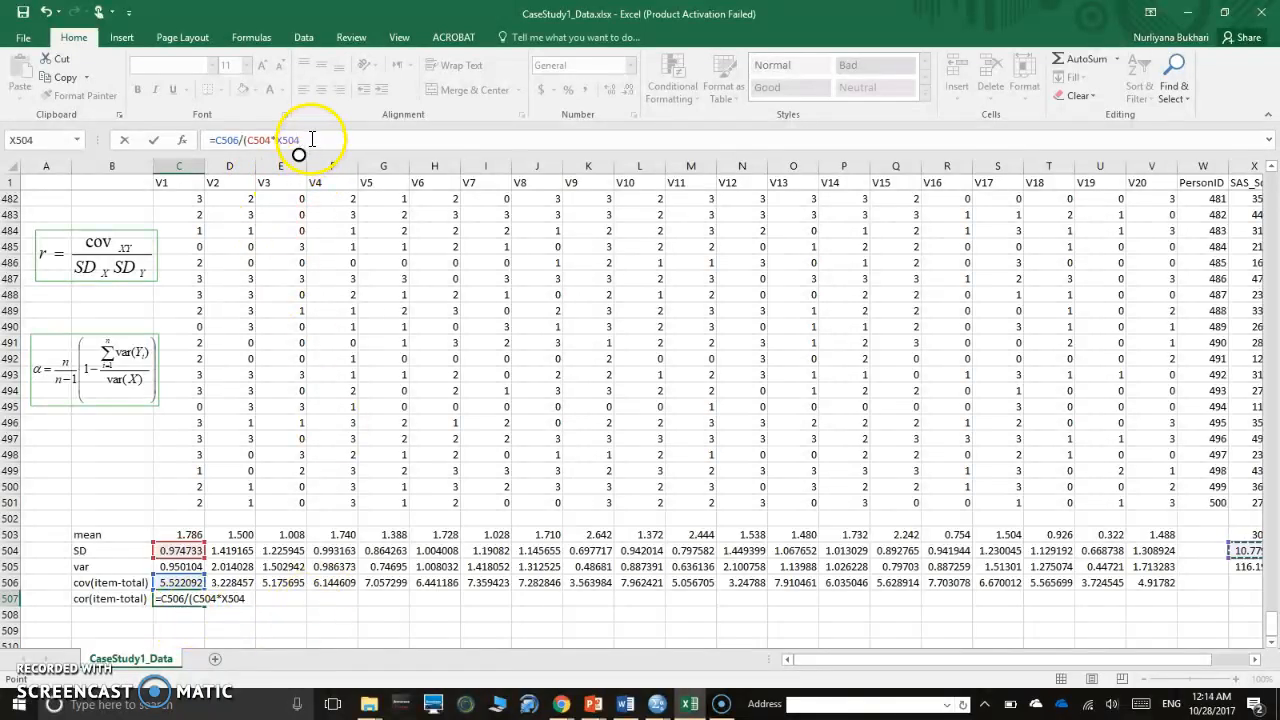
{"action": "left_click", "coordinate": [282, 139]}
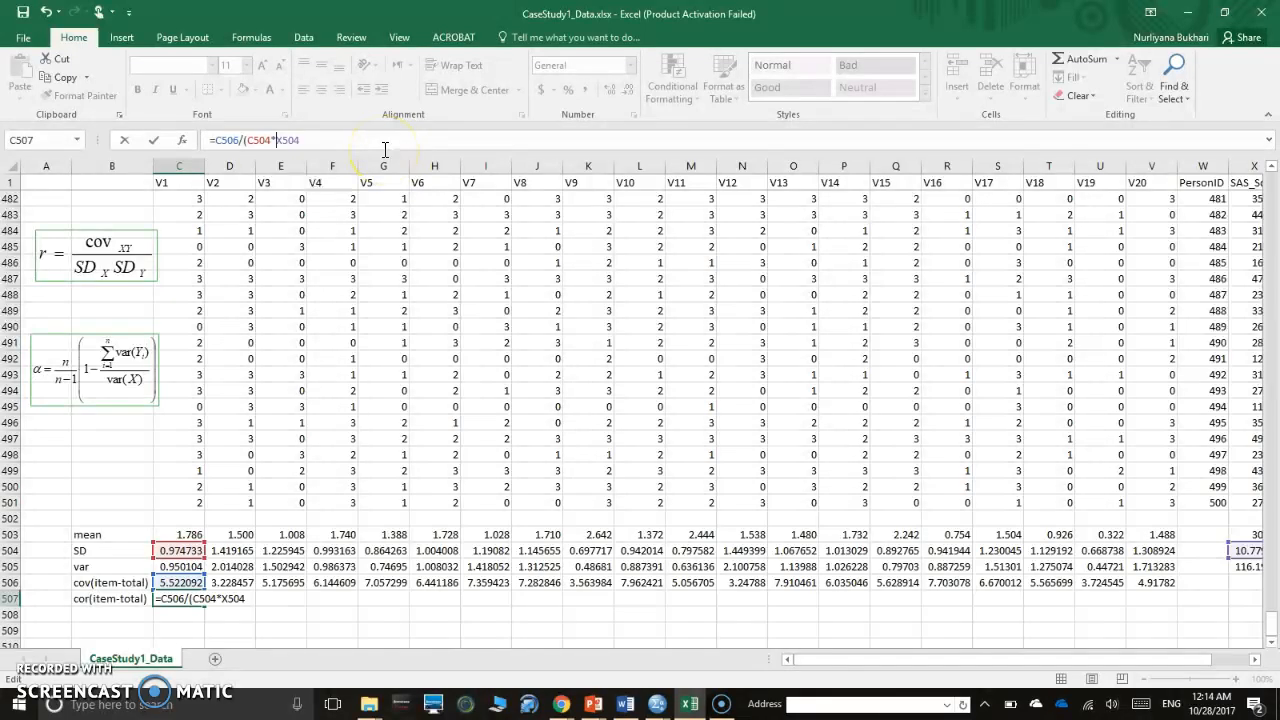
{"action": "key", "text": "BackSpace"}
{"action": "type", "text": "$X$"}
{"action": "left_click", "coordinate": [340, 140]}
{"action": "key", "text": "Return"}
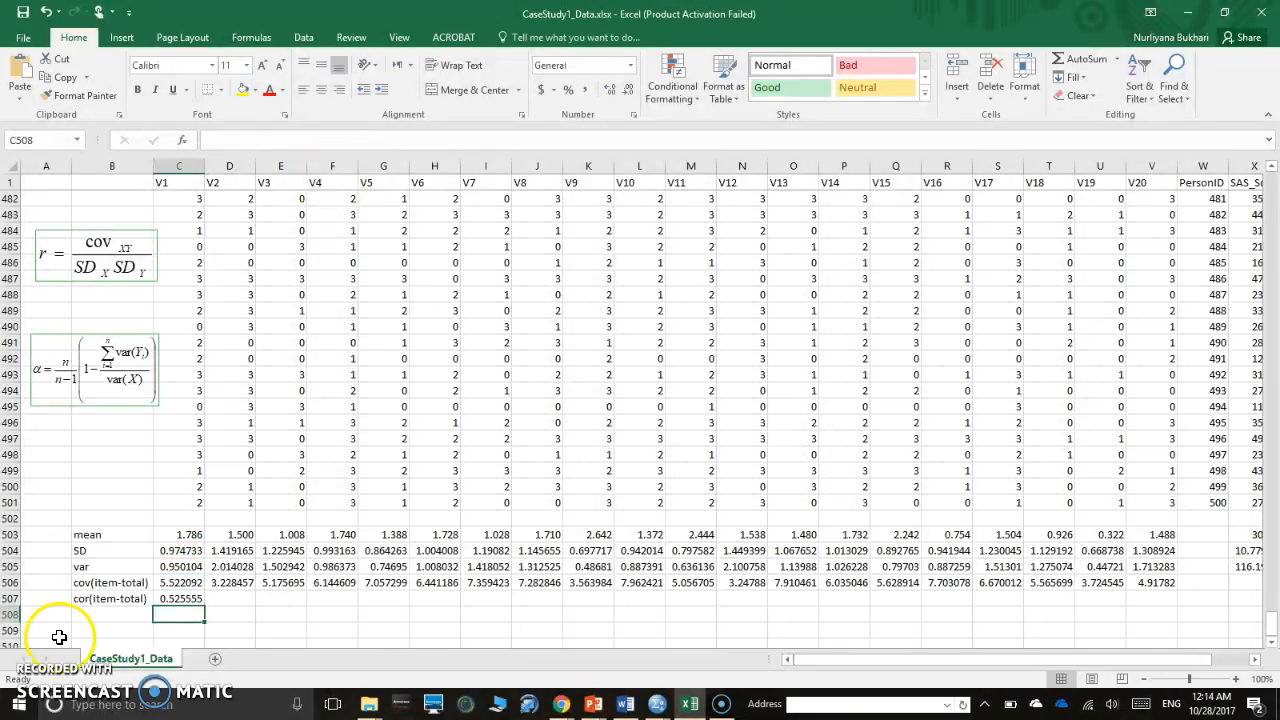
Step: Fill the correlation formula from C507 across to V507, and check which cells the V2 copy in D507 references
{"action": "left_click", "coordinate": [199, 598]}
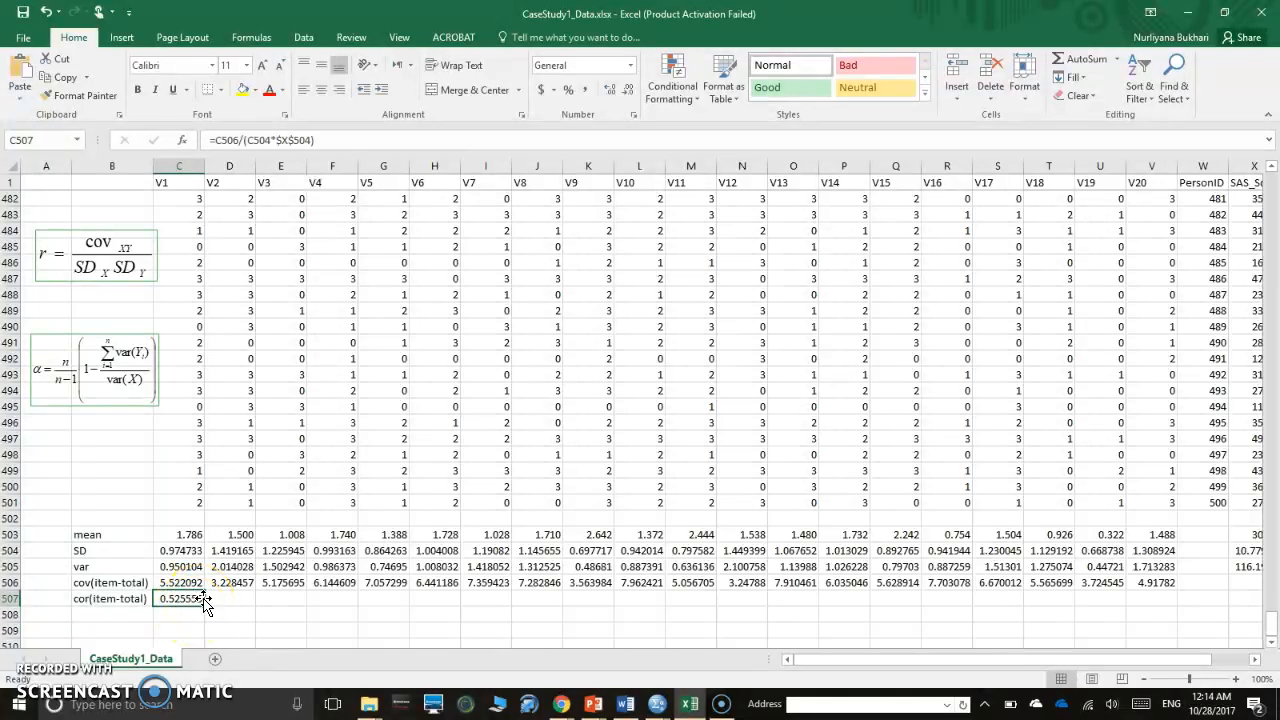
{"action": "left_click_drag", "start_coordinate": [203, 597], "coordinate": [1182, 602]}
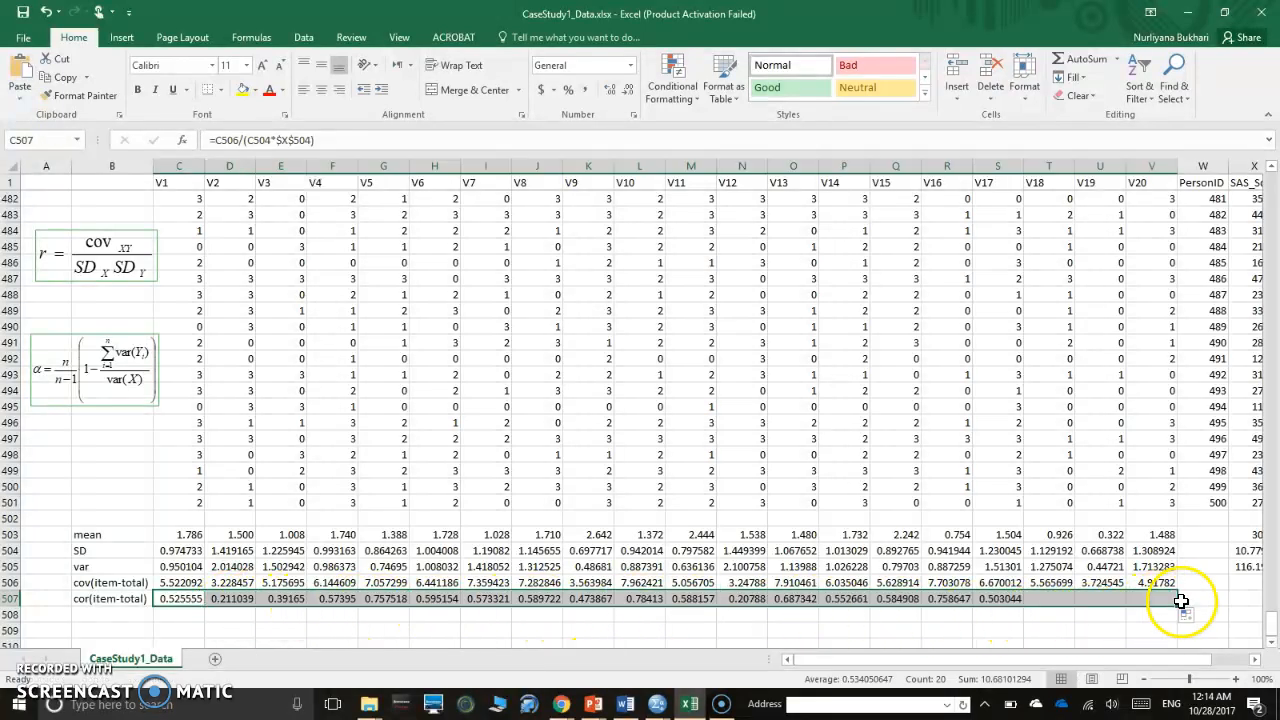
{"action": "left_click", "coordinate": [228, 595]}
{"action": "left_click", "coordinate": [361, 140]}
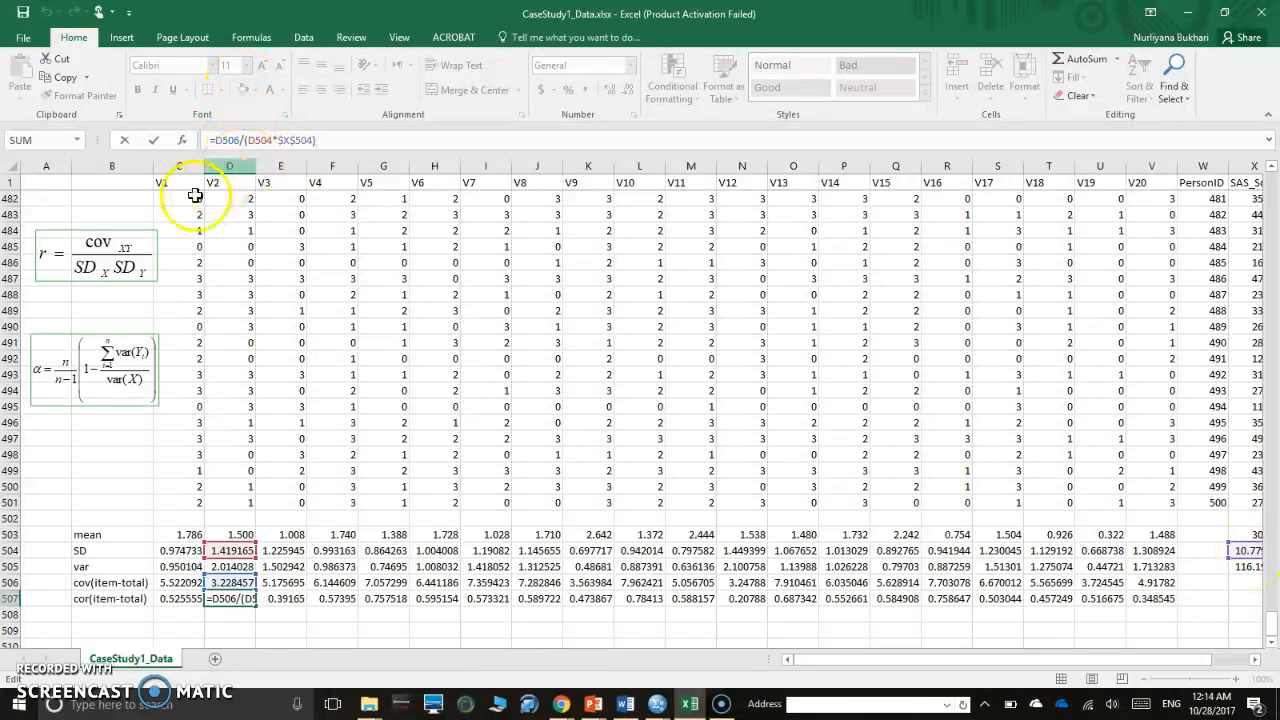
{"action": "left_click", "coordinate": [245, 550]}
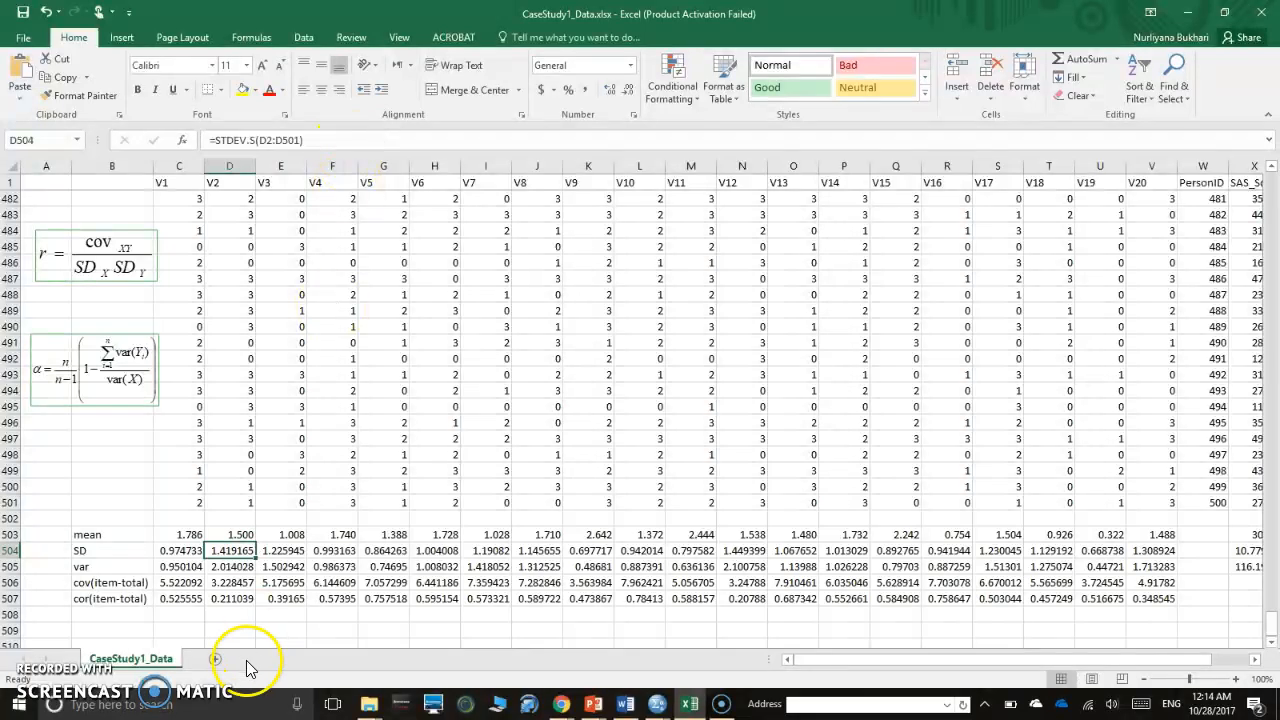
{"action": "left_click", "coordinate": [229, 598]}
{"action": "left_click", "coordinate": [368, 138]}
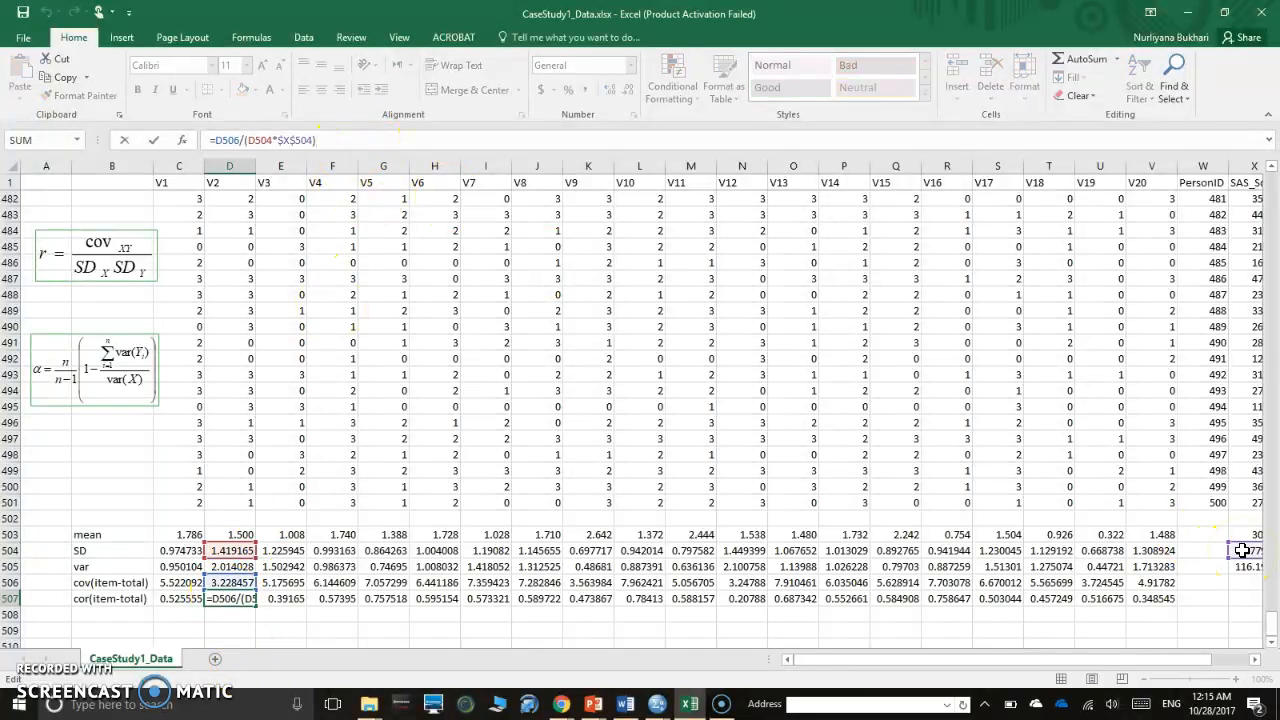
{"action": "left_click_drag", "start_coordinate": [1165, 658], "coordinate": [1128, 661]}
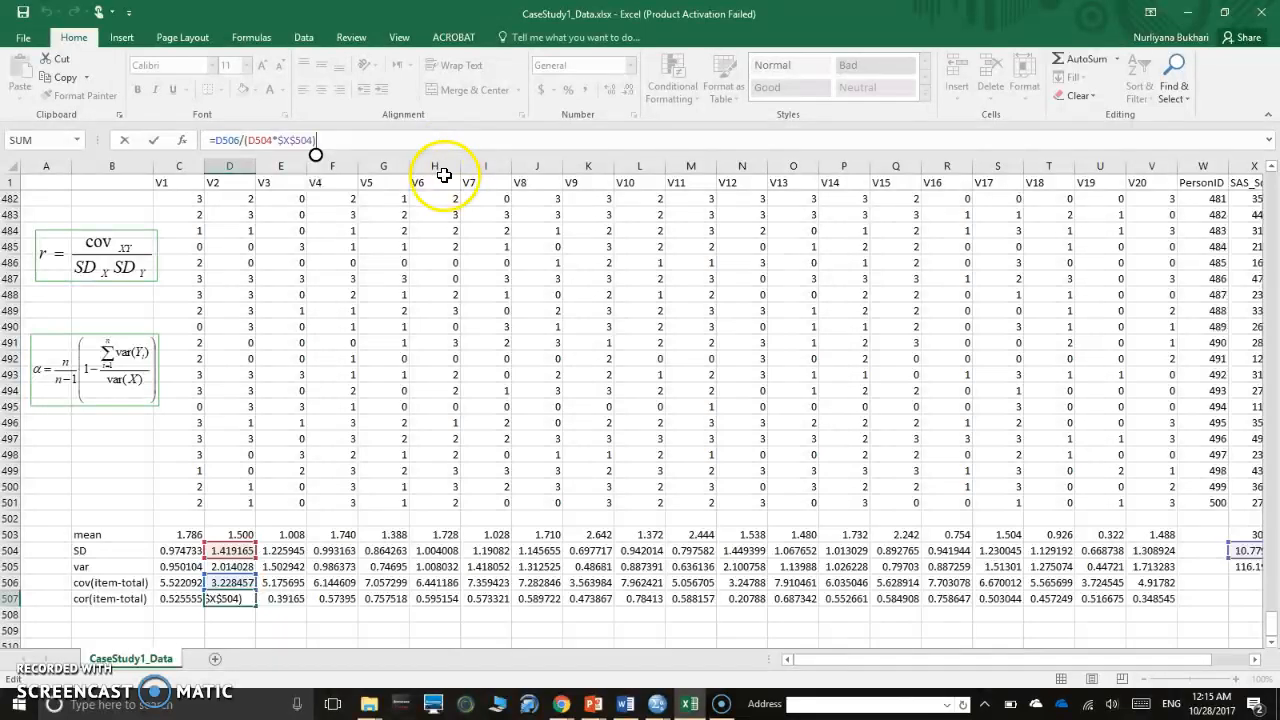
{"action": "key", "text": "ctrl+Return"}
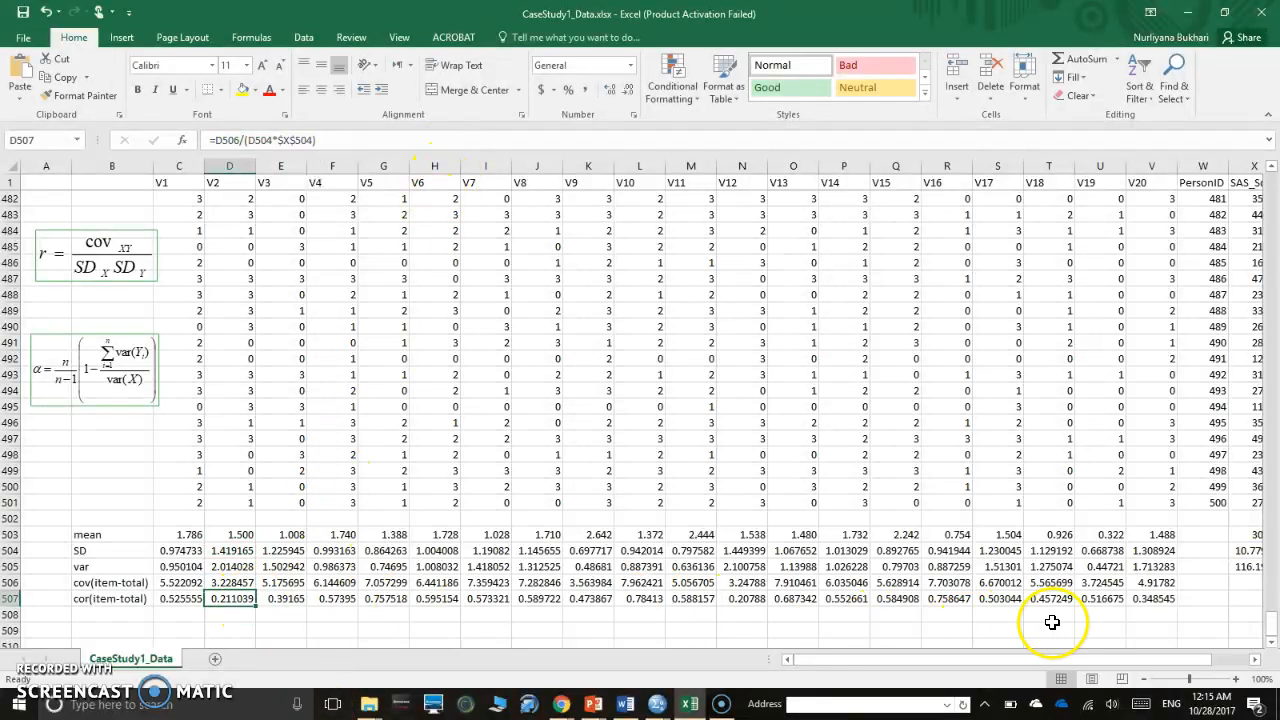
{"action": "left_click", "coordinate": [180, 613]}
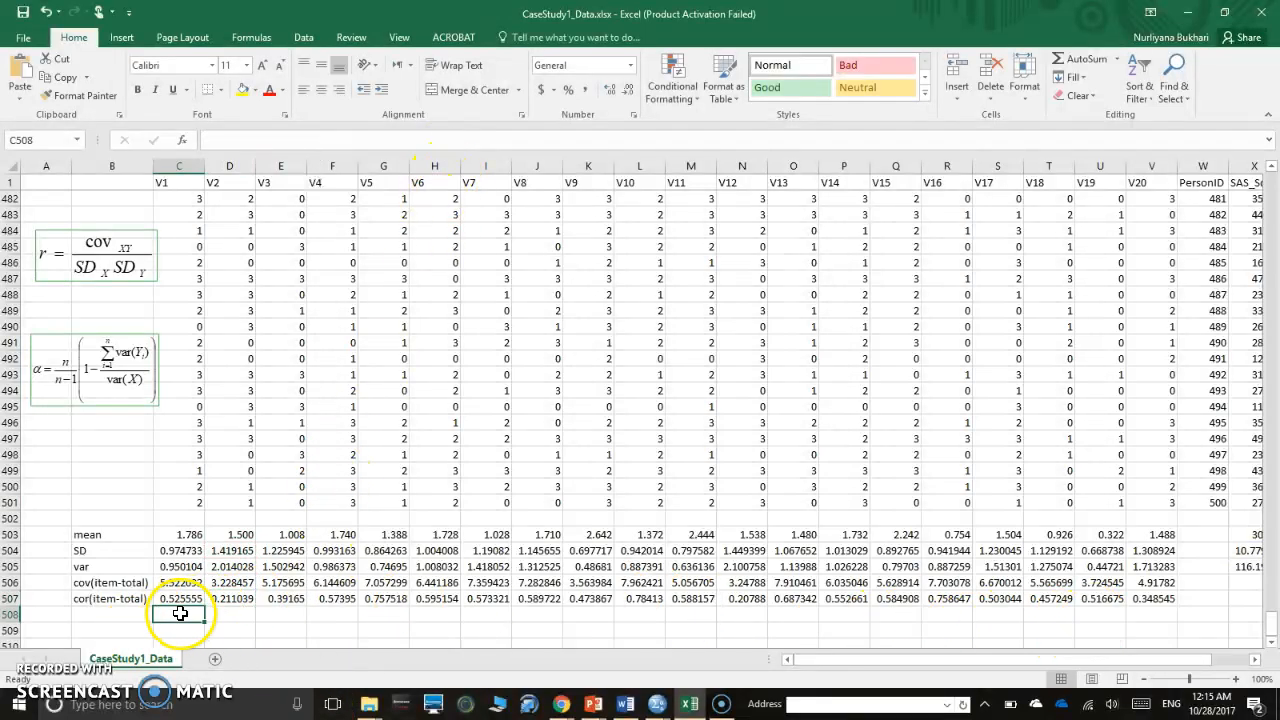
{"action": "scroll", "coordinate": [322, 594], "scroll_direction": "down", "scroll_amount": 1}
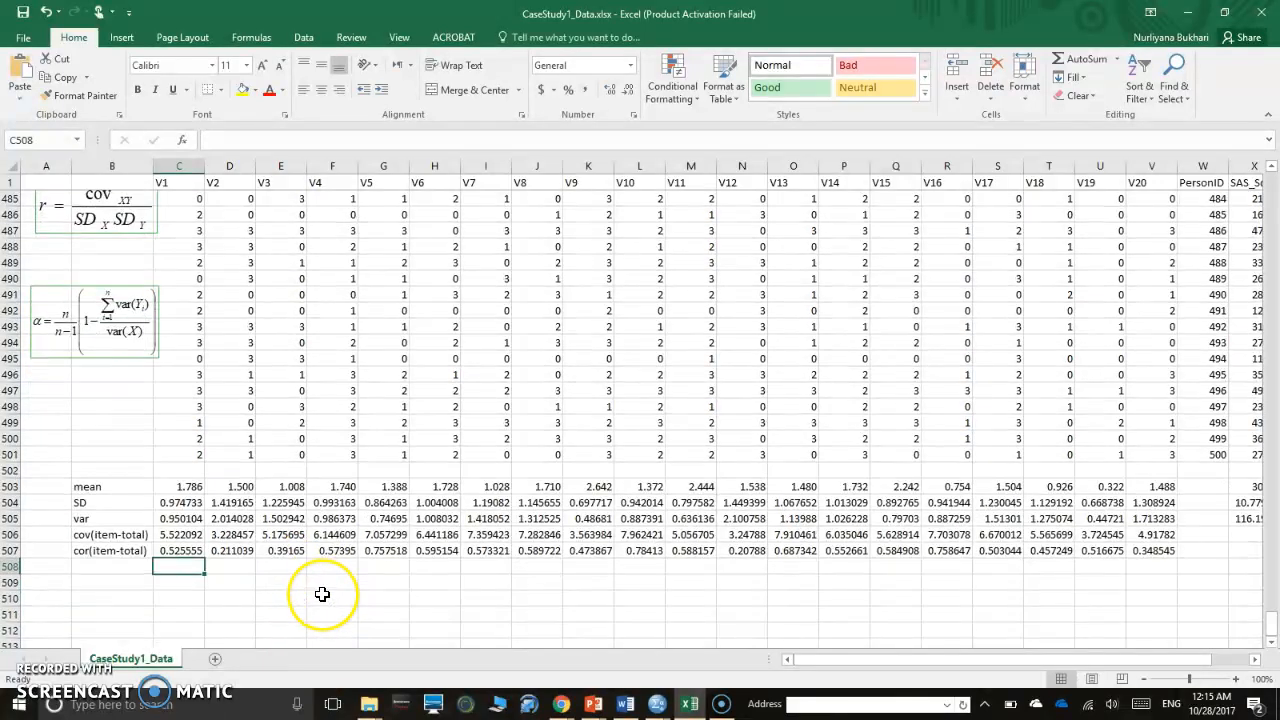
{"action": "type", "text": "=cova"}
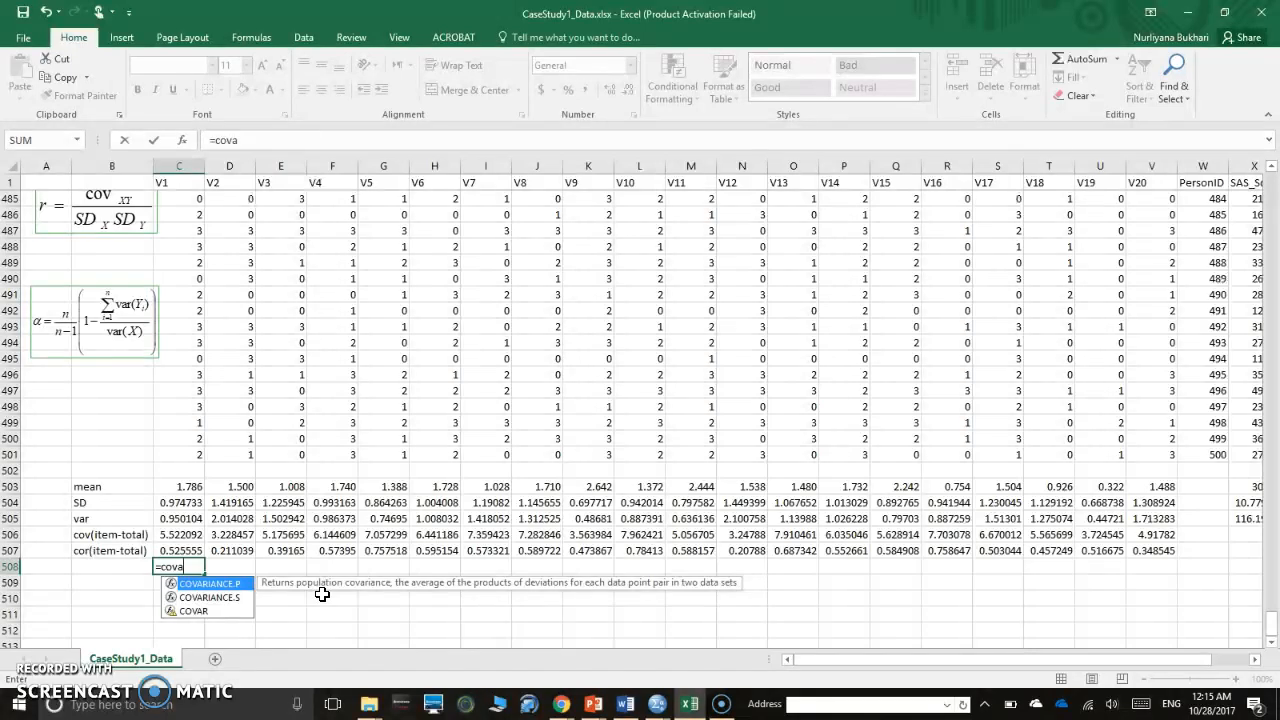
{"action": "double_click", "coordinate": [240, 597]}
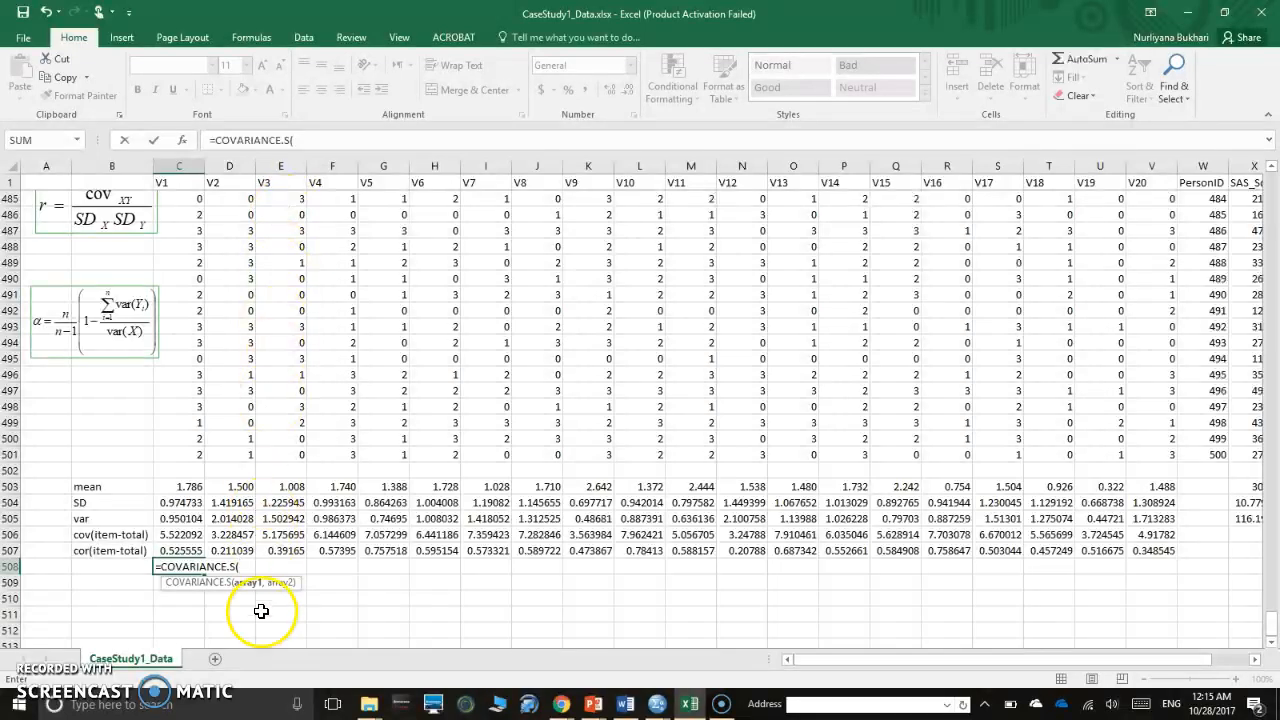
{"action": "key", "text": "BackSpace"}
{"action": "key", "text": "BackSpace"}
{"action": "key", "text": "BackSpace"}
{"action": "key", "text": "BackSpace"}
{"action": "key", "text": "BackSpace"}
{"action": "key", "text": "BackSpace"}
{"action": "key", "text": "BackSpace"}
{"action": "key", "text": "BackSpace"}
{"action": "key", "text": "BackSpace"}
{"action": "key", "text": "BackSpace"}
{"action": "key", "text": "BackSpace"}
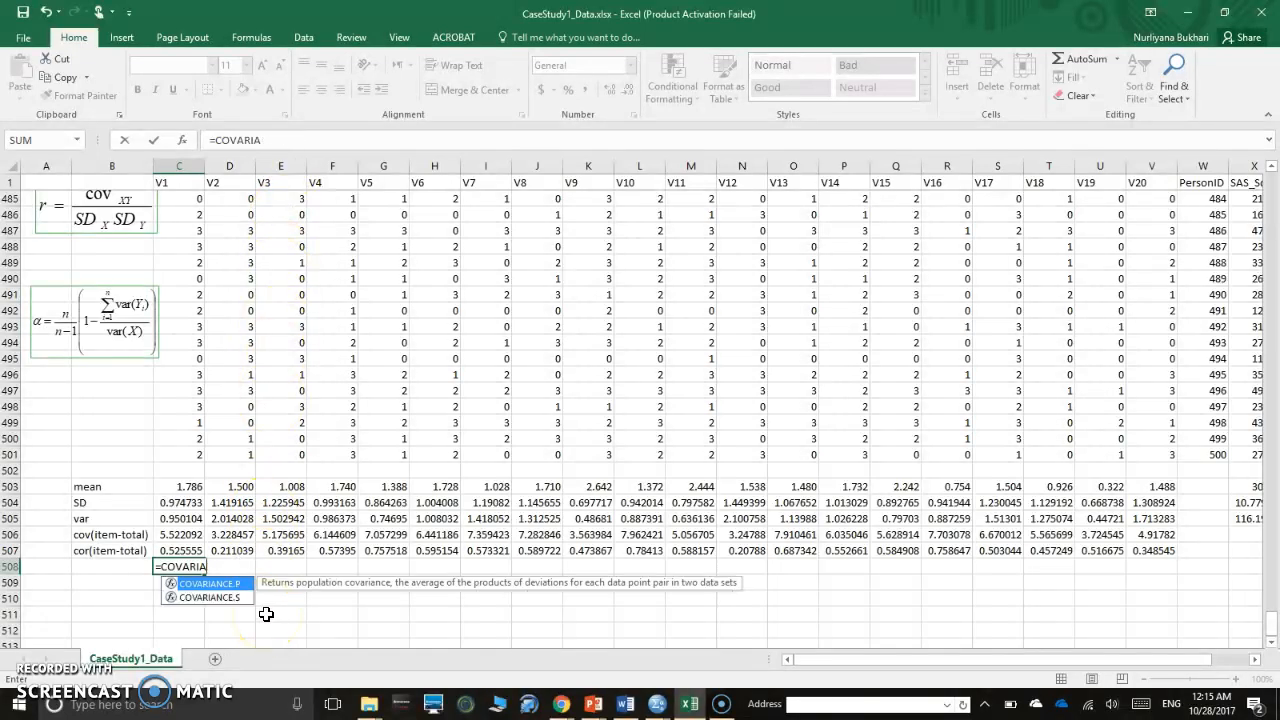
Step: Start a CORREL formula in C508 with the V1 responses C2:C501 as the first array
{"action": "type", "text": "r"}
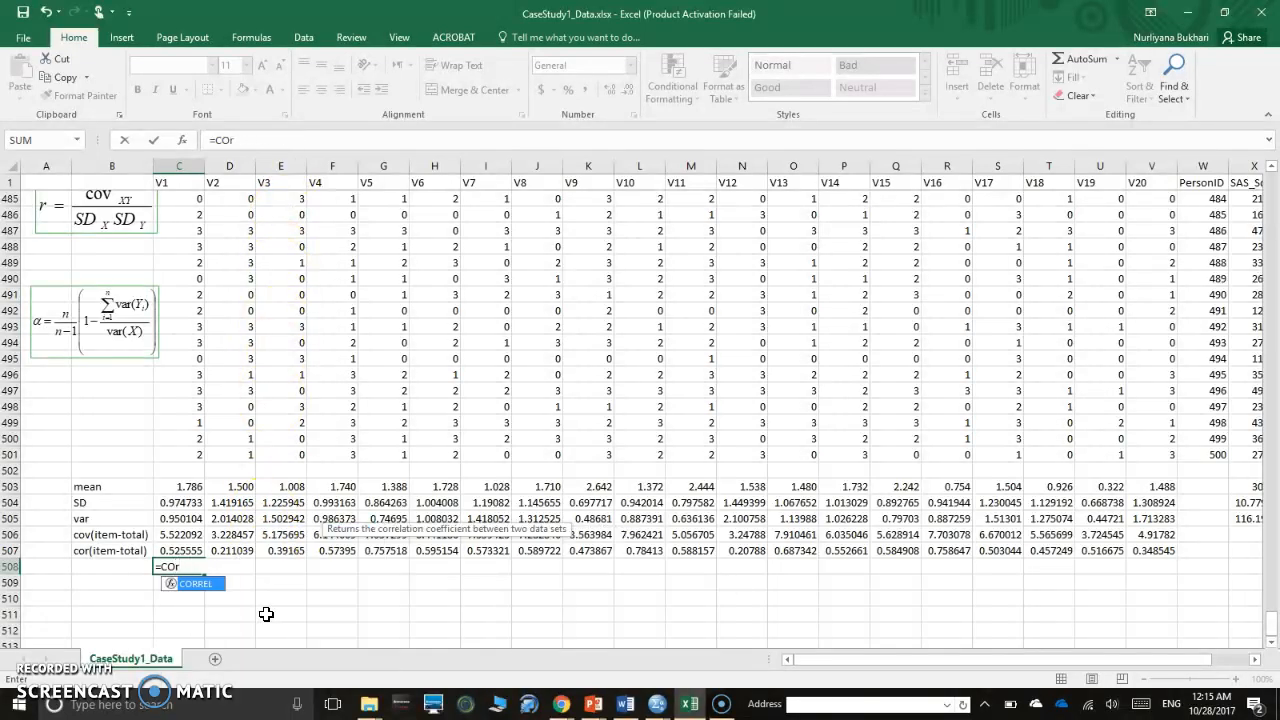
{"action": "type", "text": "rel("}
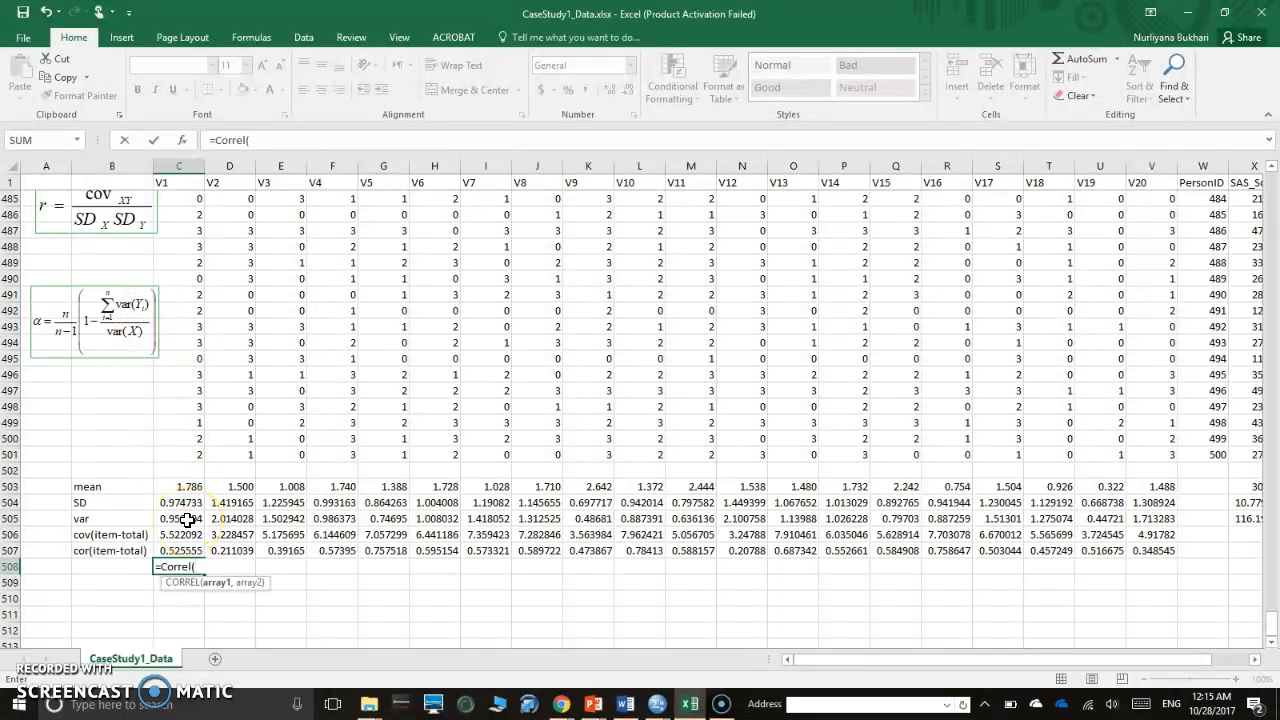
{"action": "type", "text": "c2:c"}
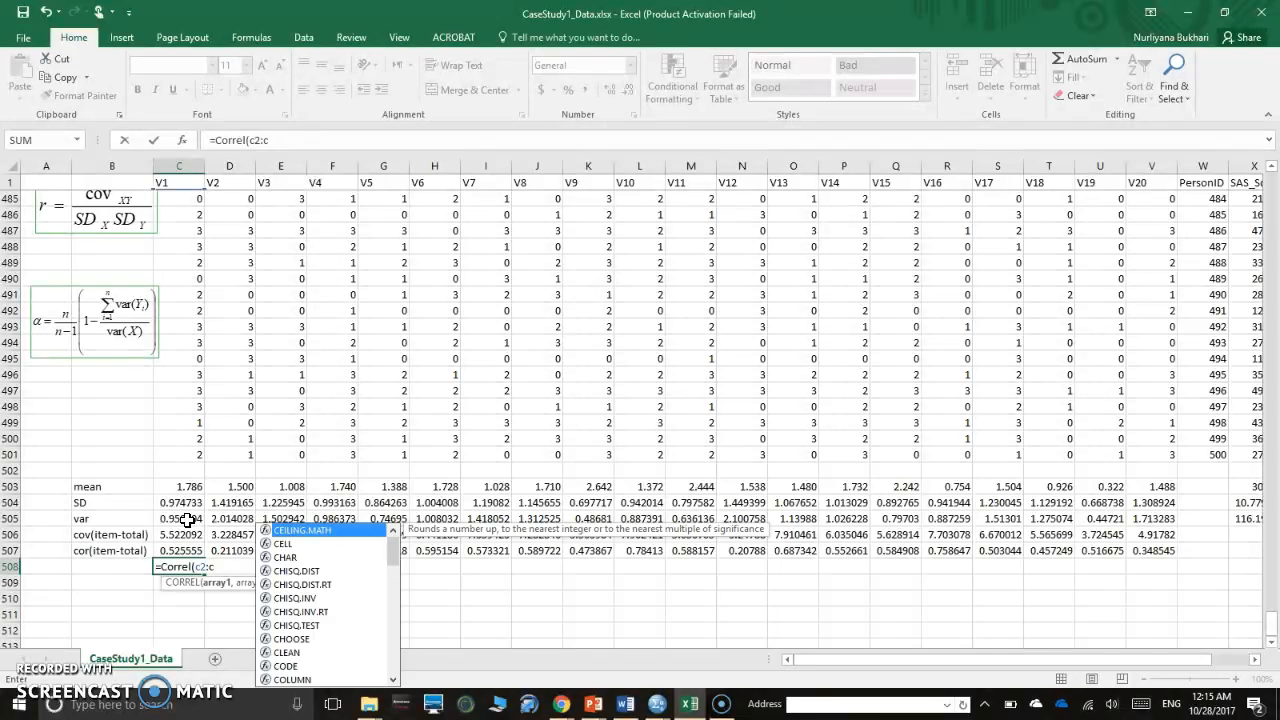
{"action": "type", "text": "501"}
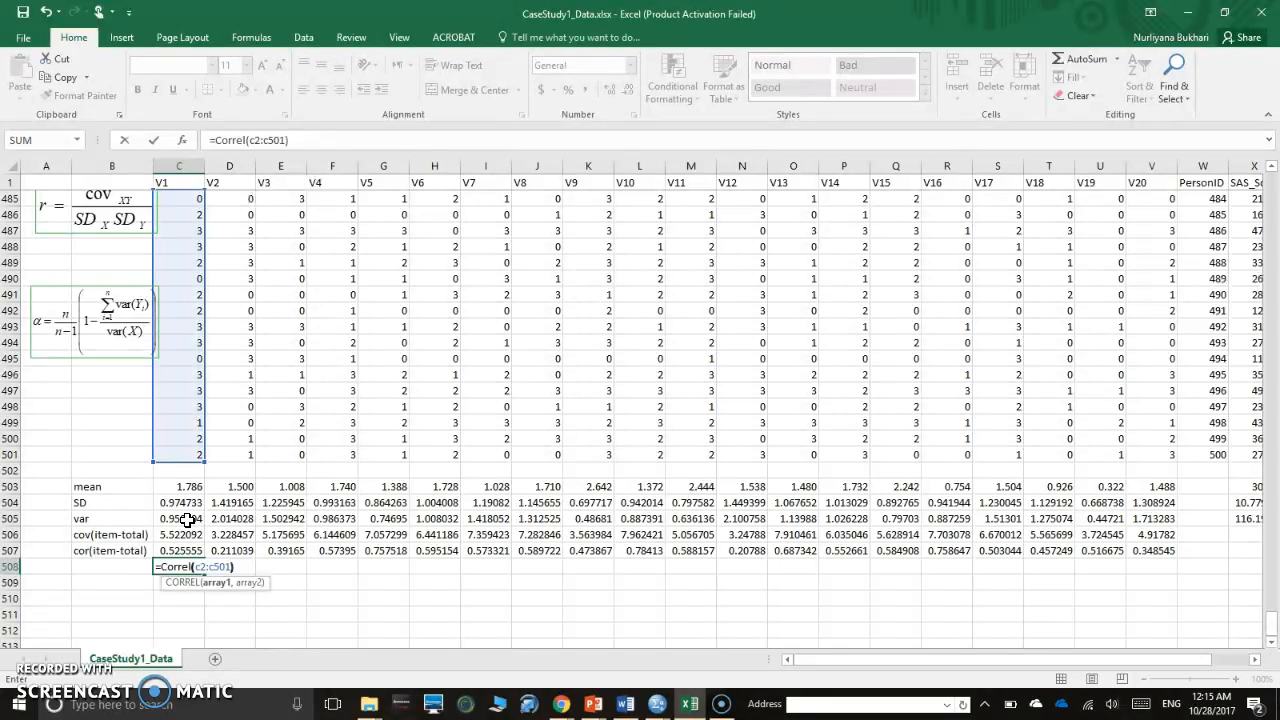
{"action": "type", "text": ")"}
{"action": "key", "text": "Return"}
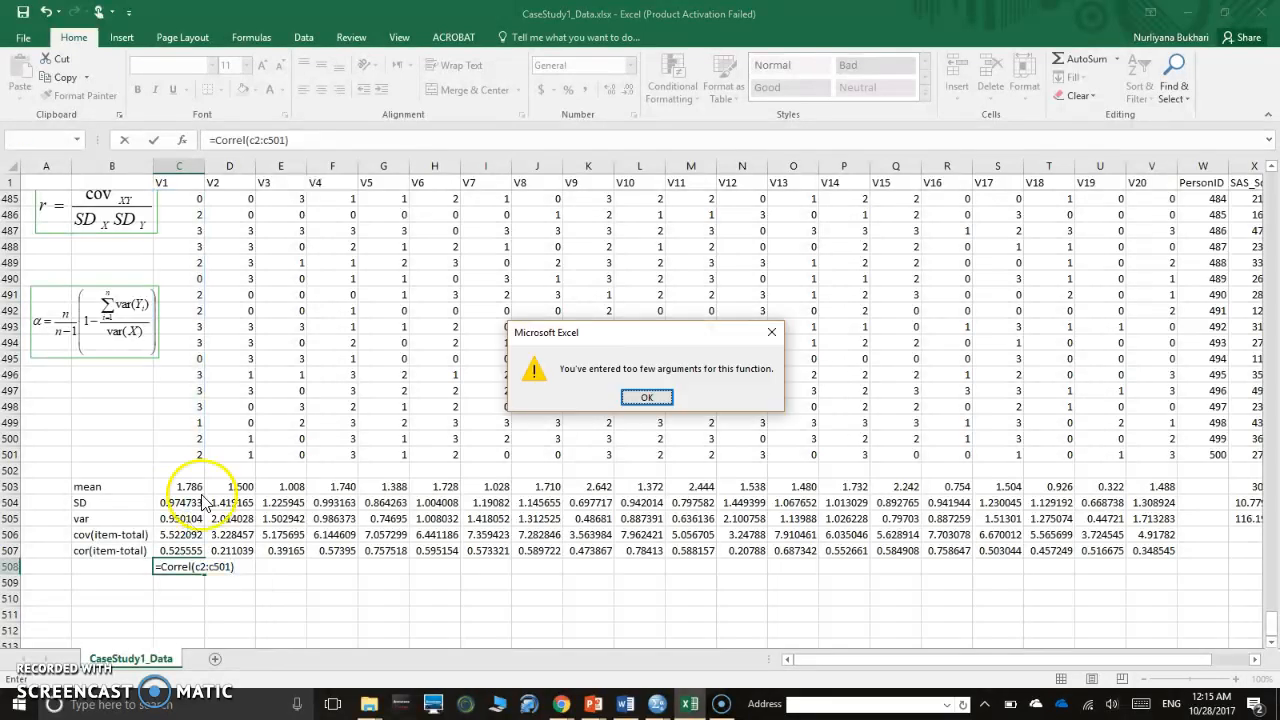
{"action": "left_click", "coordinate": [648, 397]}
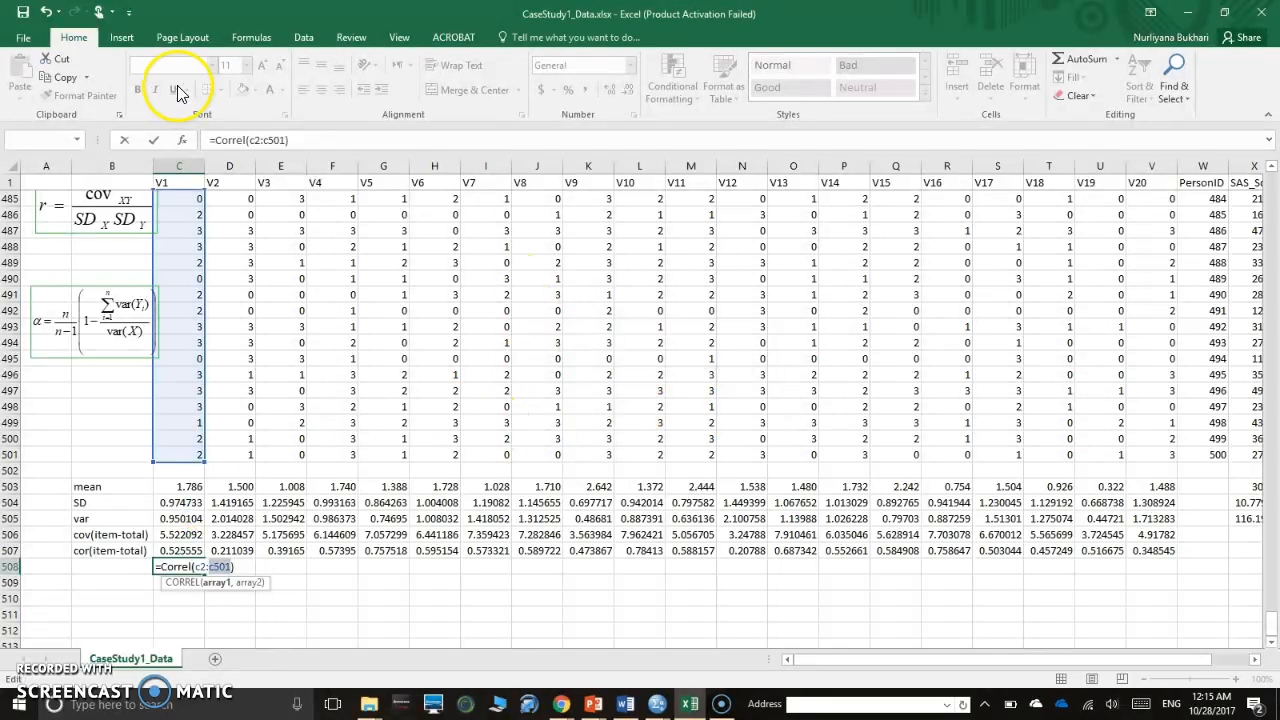
Step: Complete the C508 formula as =CORREL(C2:C501,X2:X501), using the SAS_Score values as the second array
{"action": "left_click", "coordinate": [298, 139]}
{"action": "key", "text": "BackSpace"}
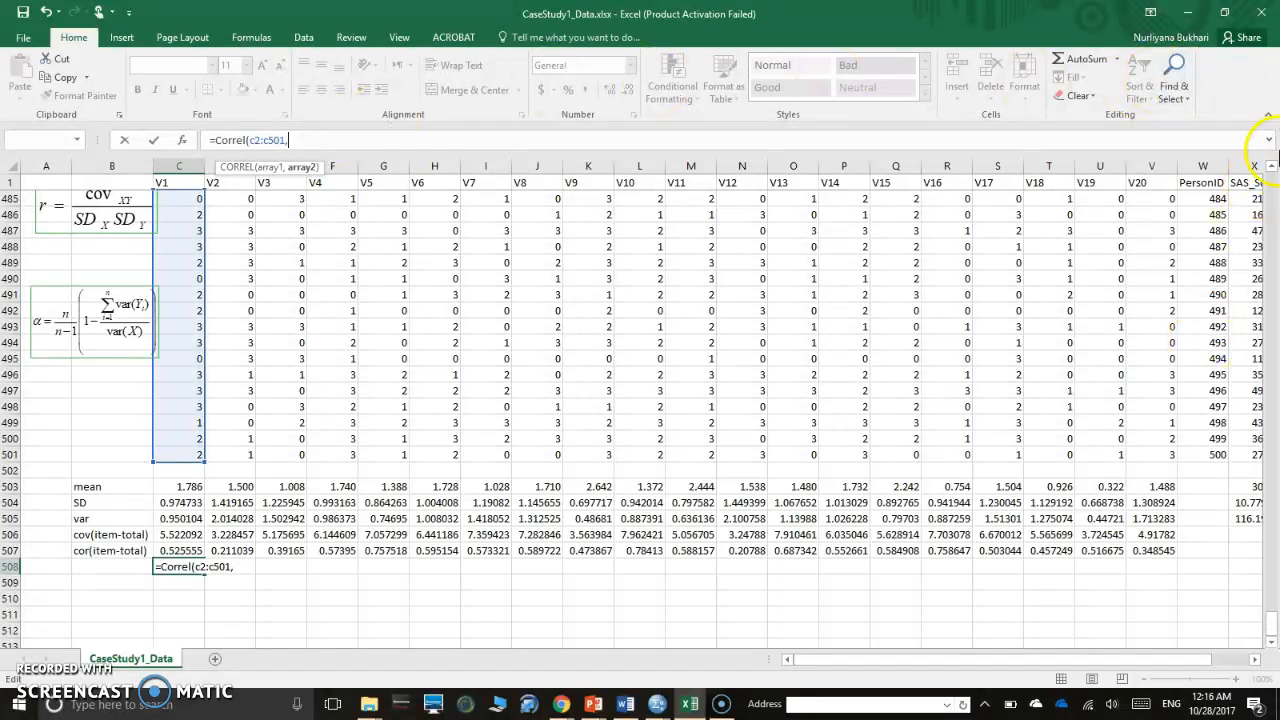
{"action": "left_click_drag", "start_coordinate": [1206, 660], "coordinate": [1222, 664]}
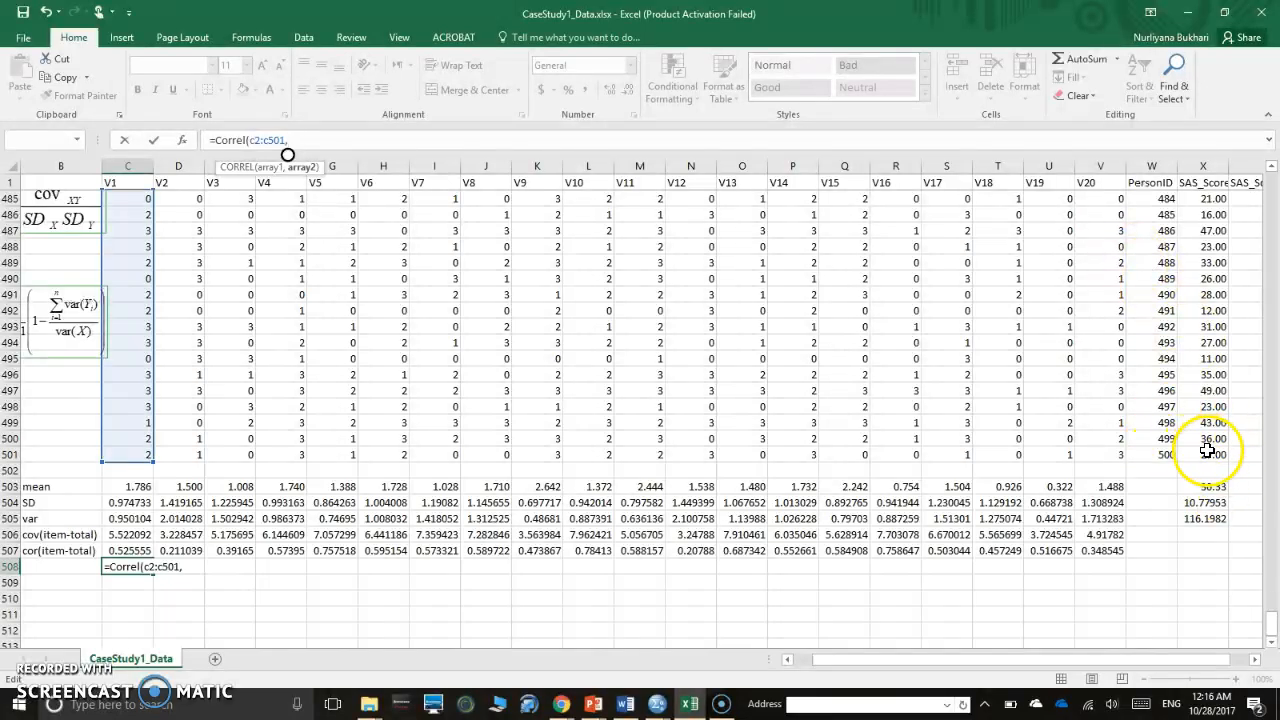
{"action": "left_click_drag", "start_coordinate": [1208, 453], "coordinate": [1203, 82]}
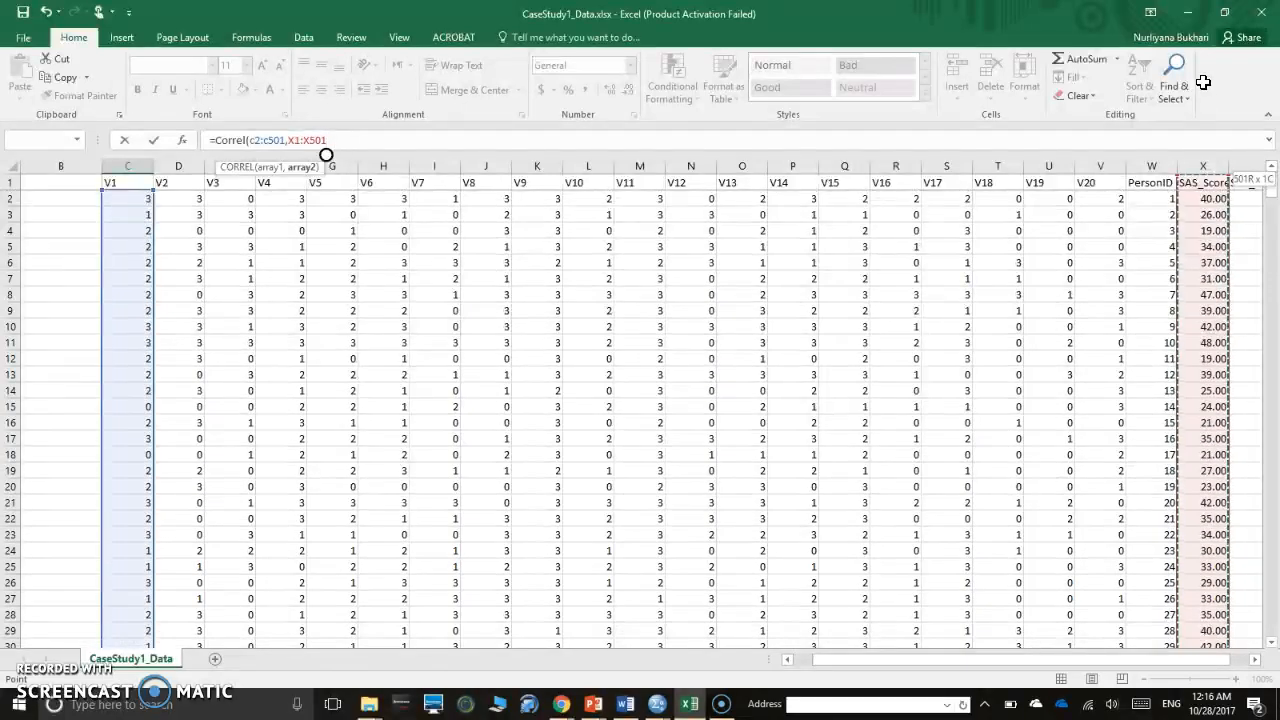
{"action": "left_click_drag", "start_coordinate": [1210, 192], "coordinate": [1210, 192]}
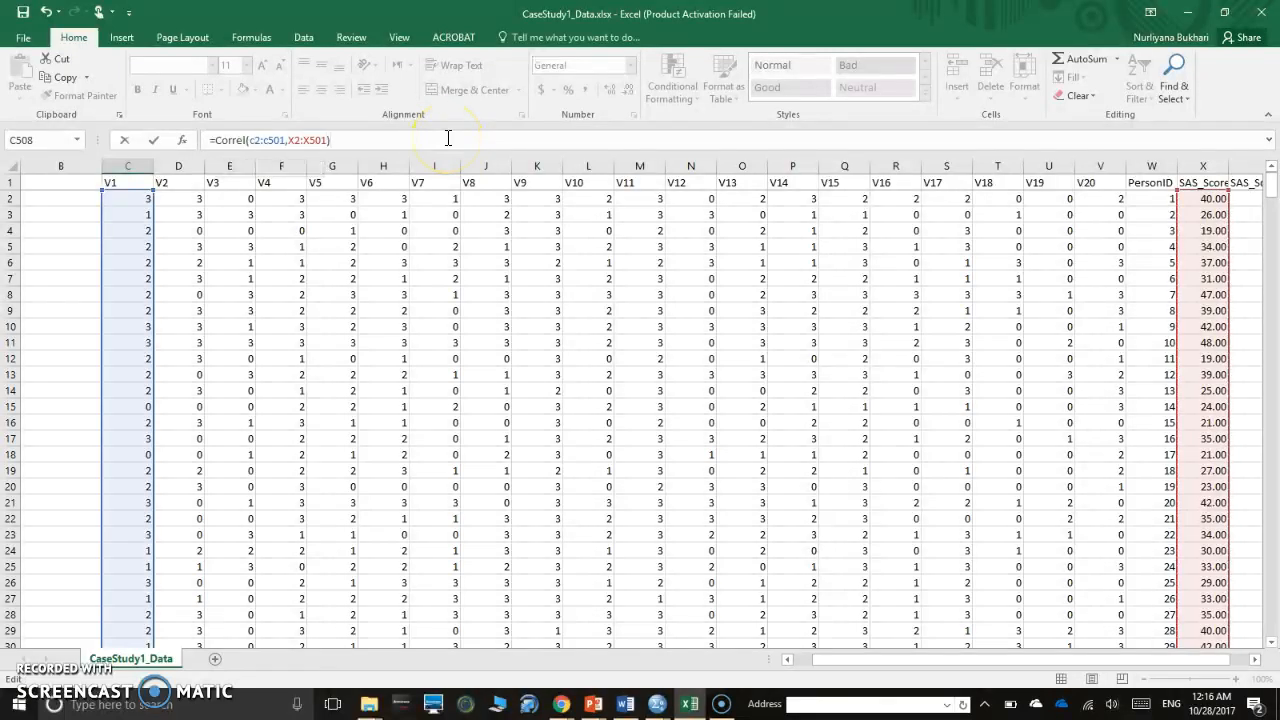
{"action": "key", "text": "Return"}
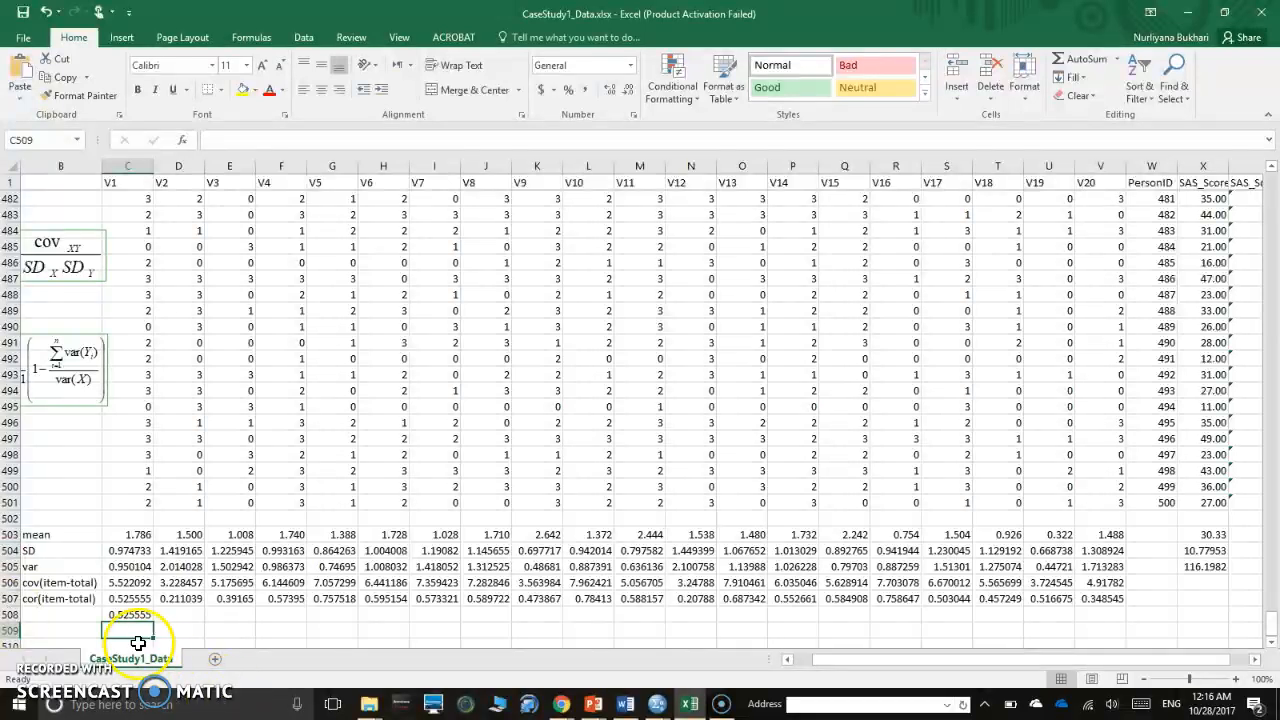
Step: Lock the SAS_Score column in the C508 formula so it reads =CORREL(C2:C501,$X2:$X501)
{"action": "left_click", "coordinate": [129, 615]}
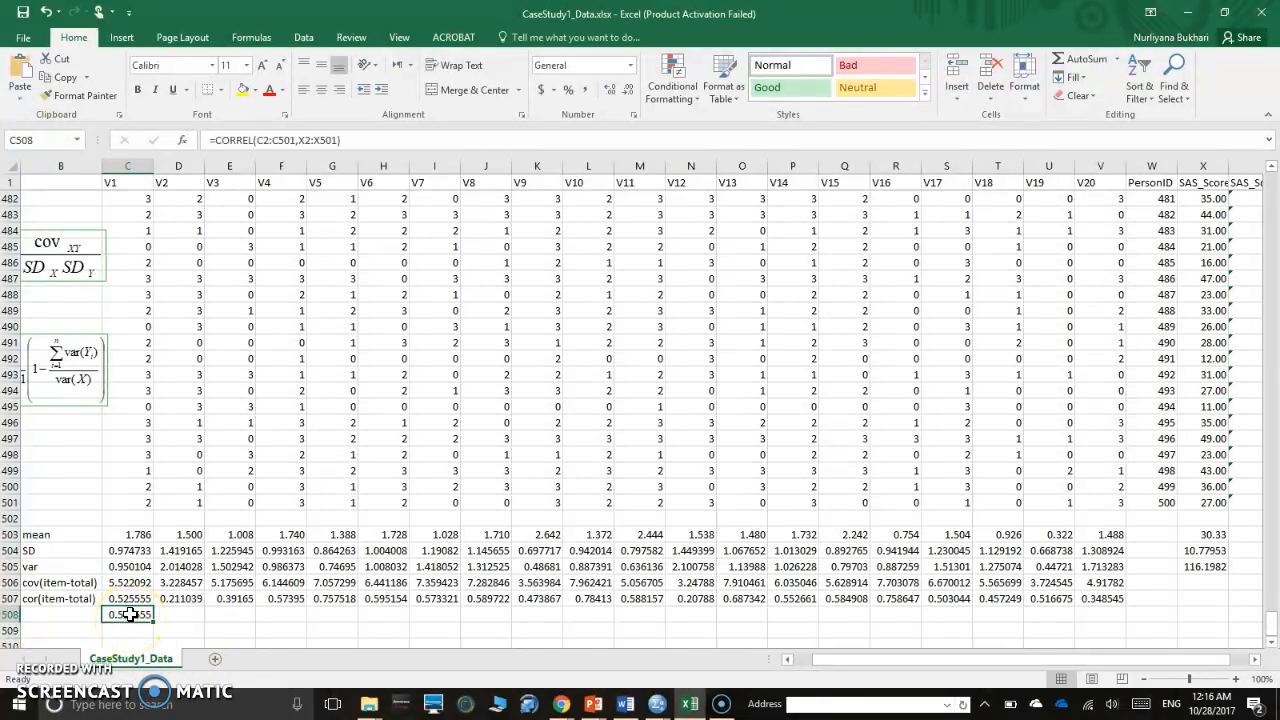
{"action": "left_click", "coordinate": [405, 142]}
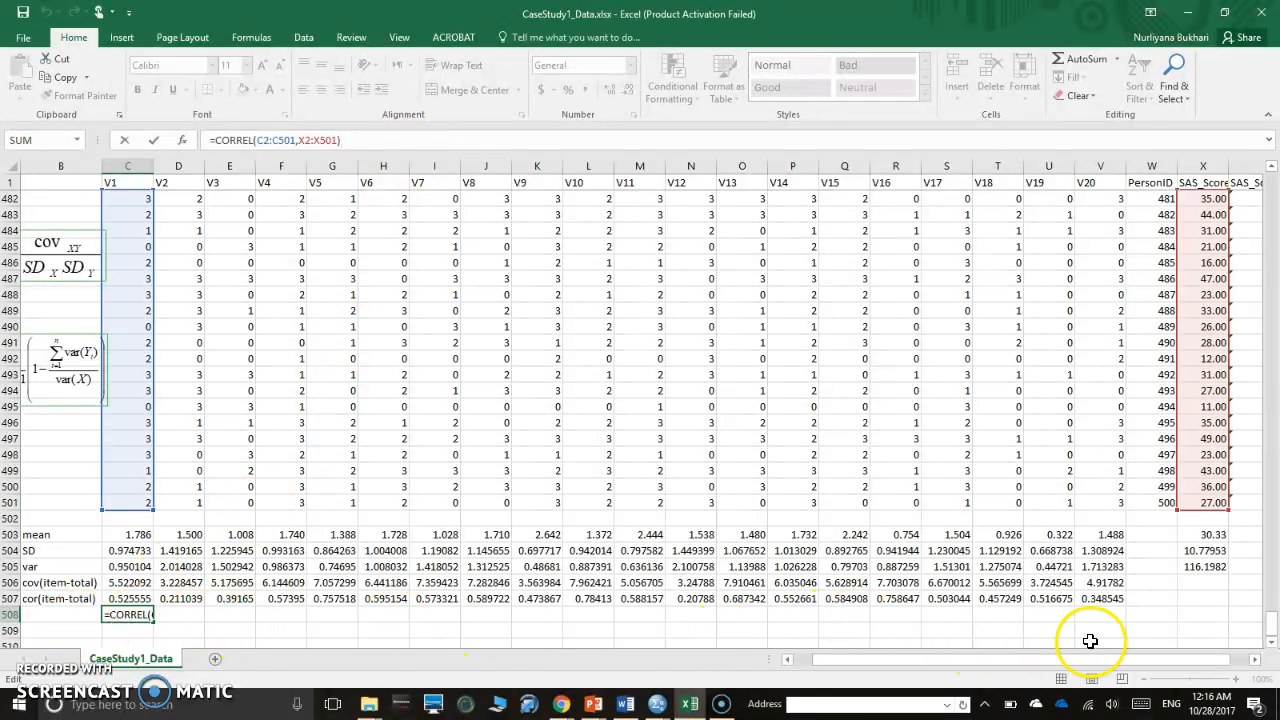
{"action": "left_click", "coordinate": [313, 140]}
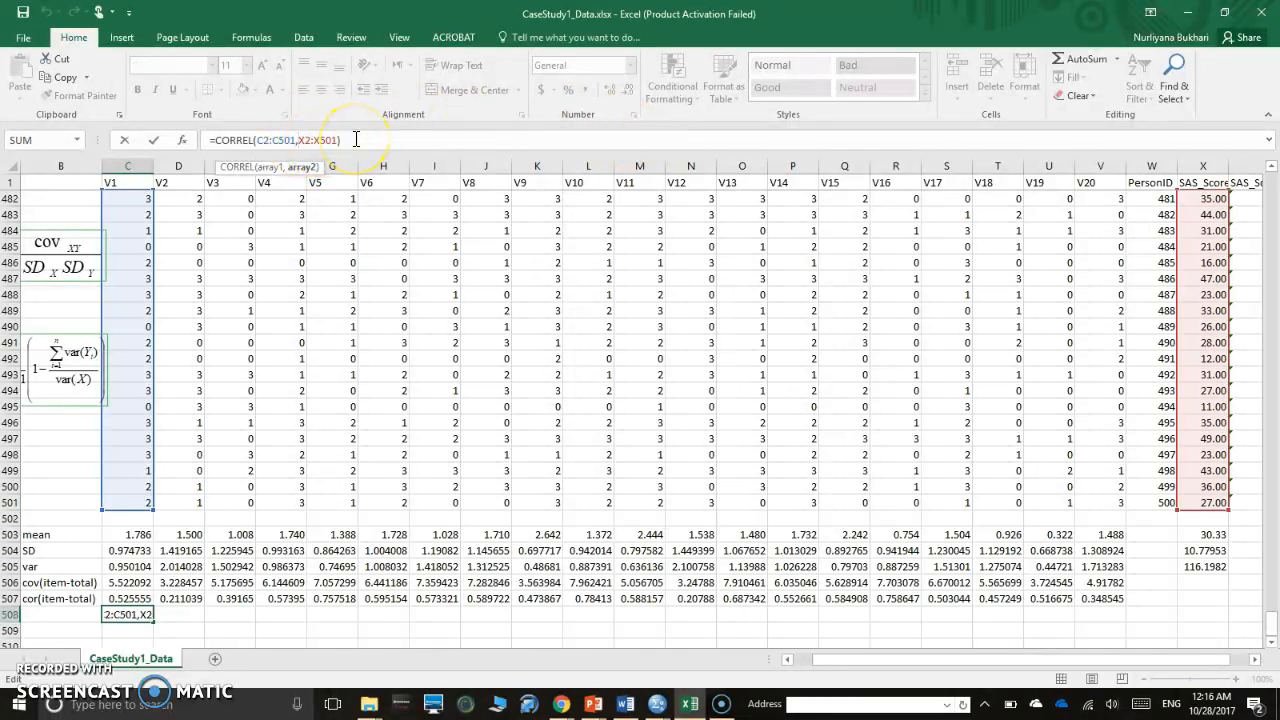
{"action": "type", "text": "$"}
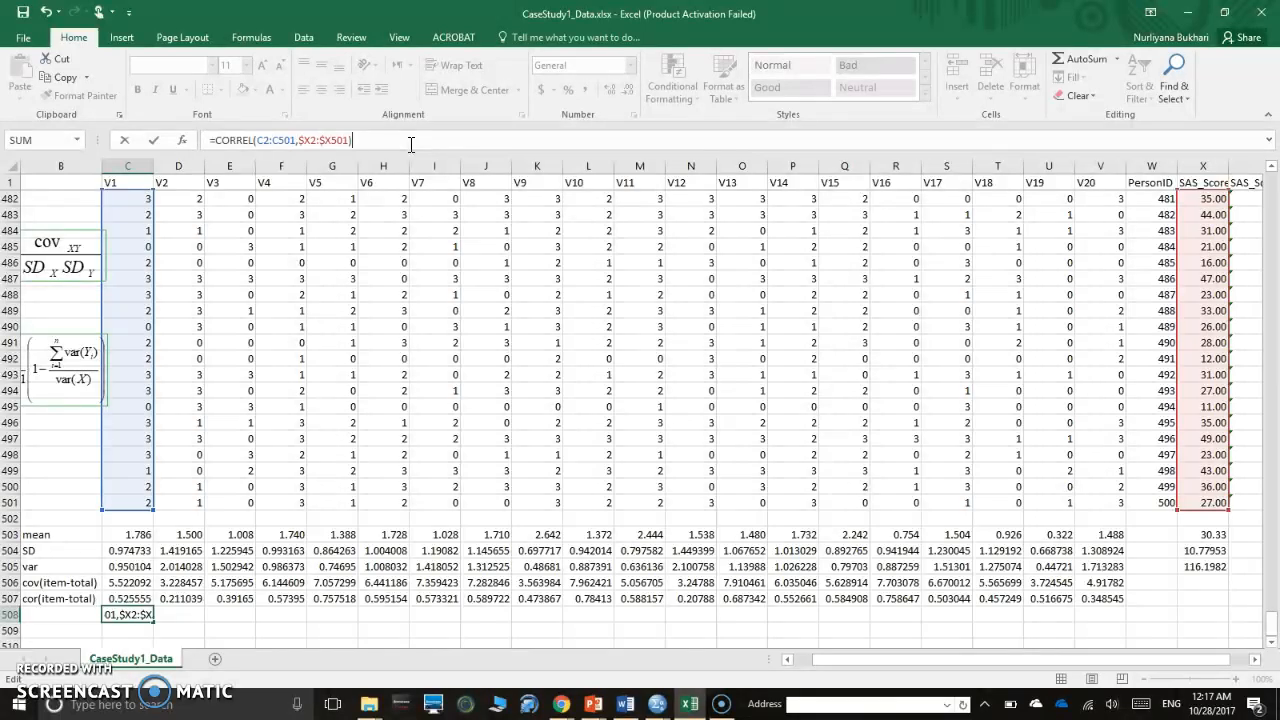
{"action": "key", "text": "Return"}
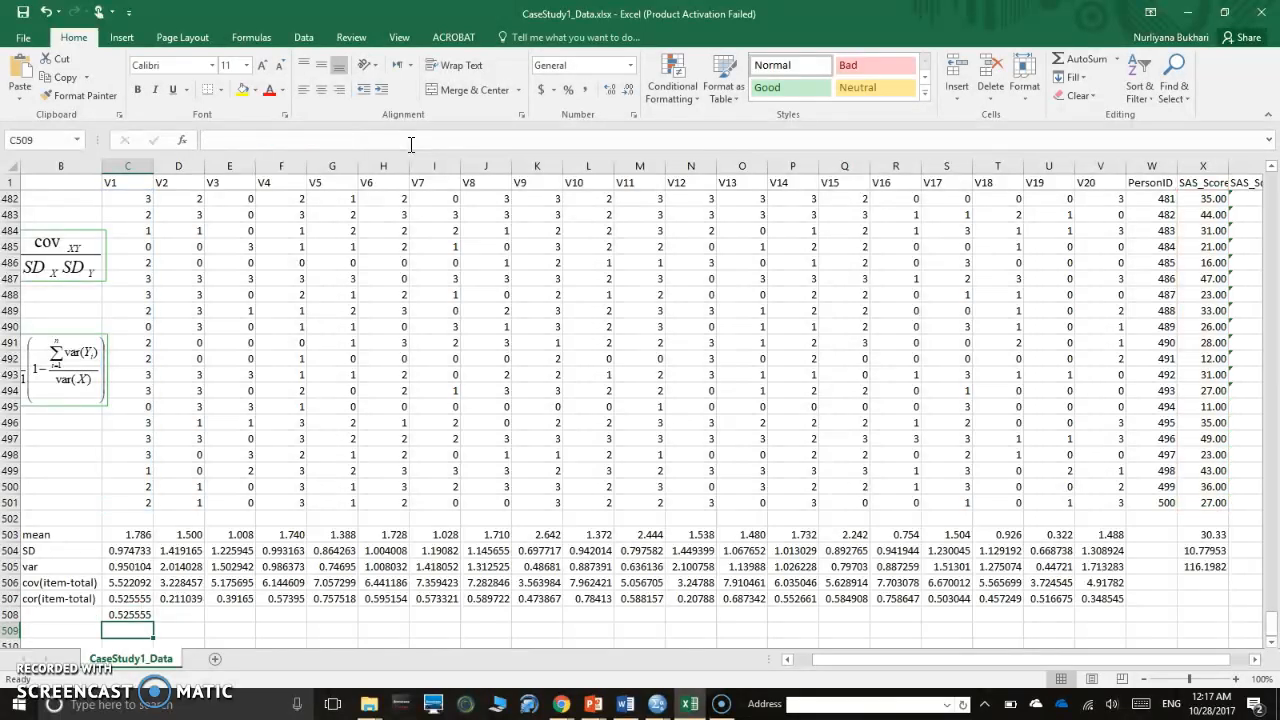
Step: Fill the CORREL formula from C508 across to V508, and check the copied formulas for V2, V3 and V5
{"action": "left_click", "coordinate": [130, 614]}
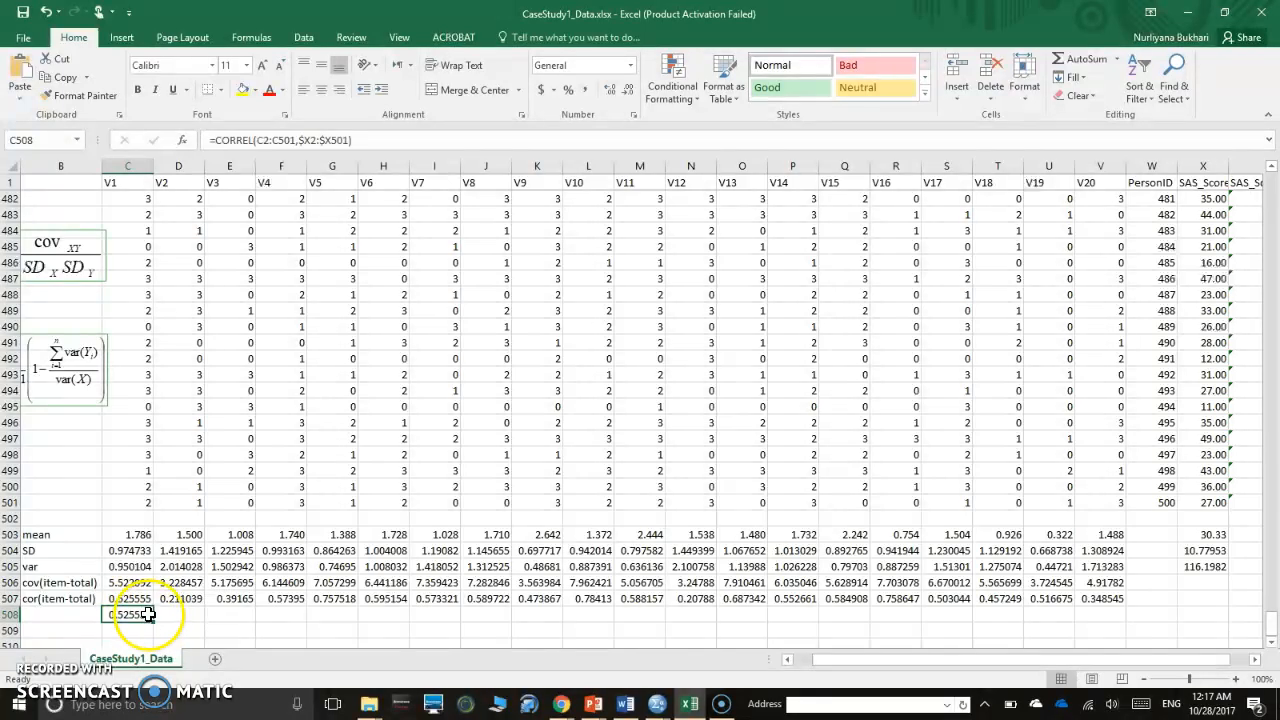
{"action": "left_click_drag", "start_coordinate": [155, 621], "coordinate": [1113, 612]}
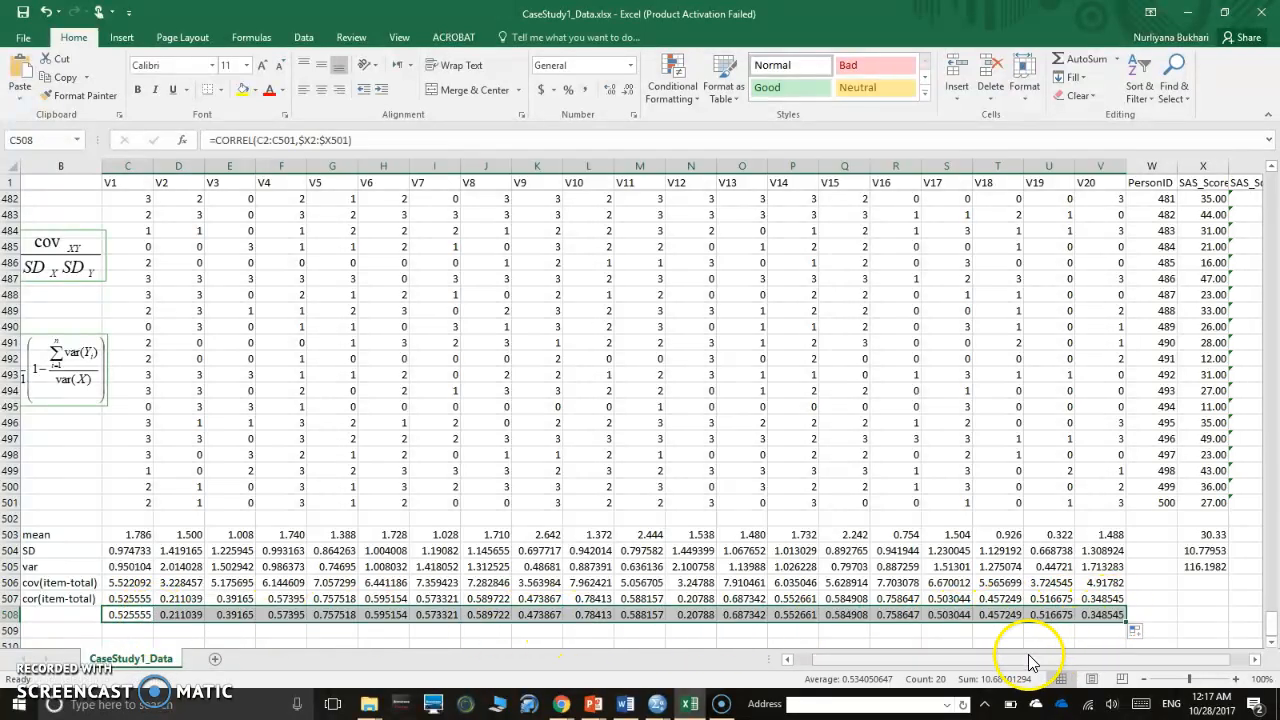
{"action": "left_click", "coordinate": [177, 612]}
{"action": "left_click", "coordinate": [235, 614]}
{"action": "left_click", "coordinate": [310, 616]}
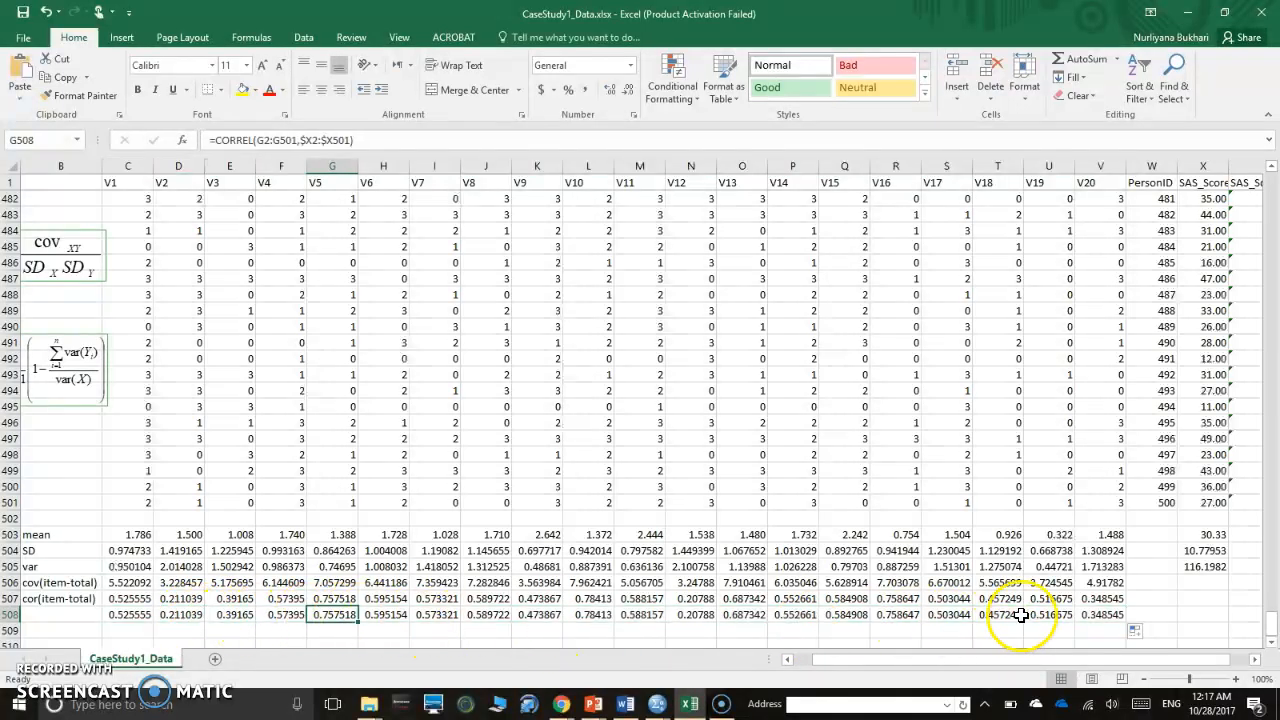
Step: Examine the pictured formula for r alongside the two correlation rows, and select the empty label cell B508
{"action": "left_click", "coordinate": [82, 232]}
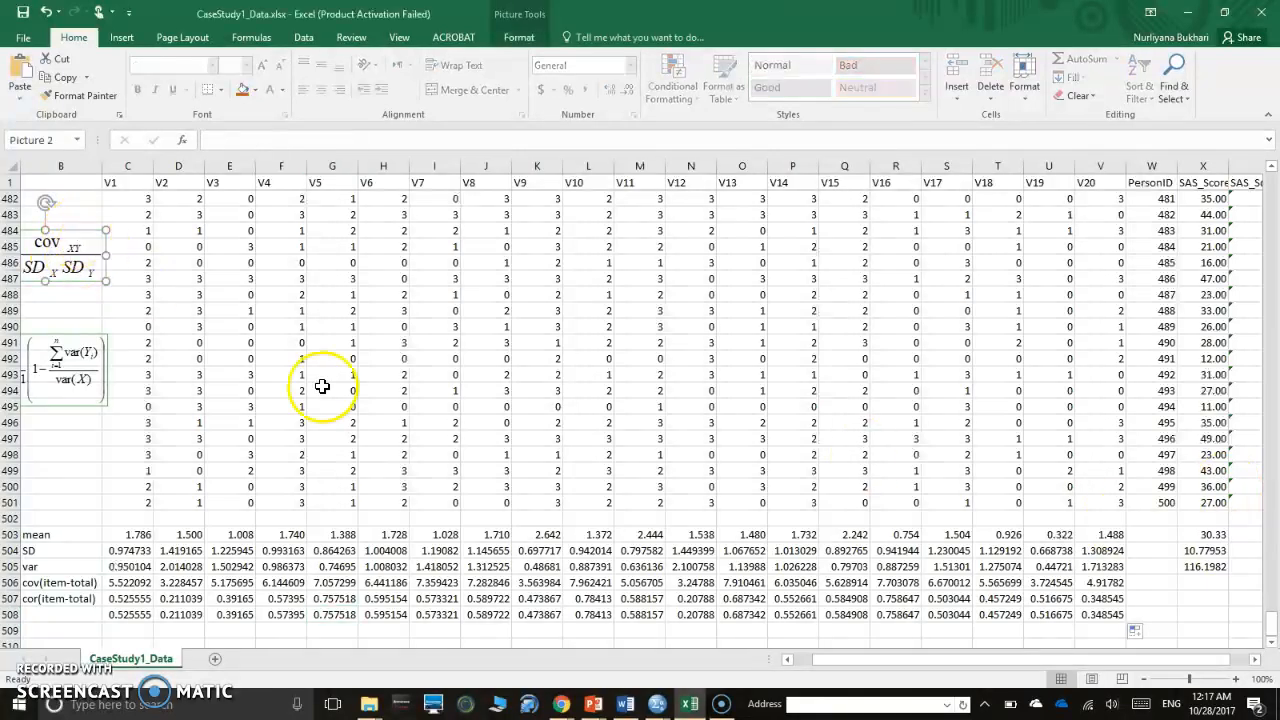
{"action": "left_click_drag", "start_coordinate": [857, 660], "coordinate": [808, 662]}
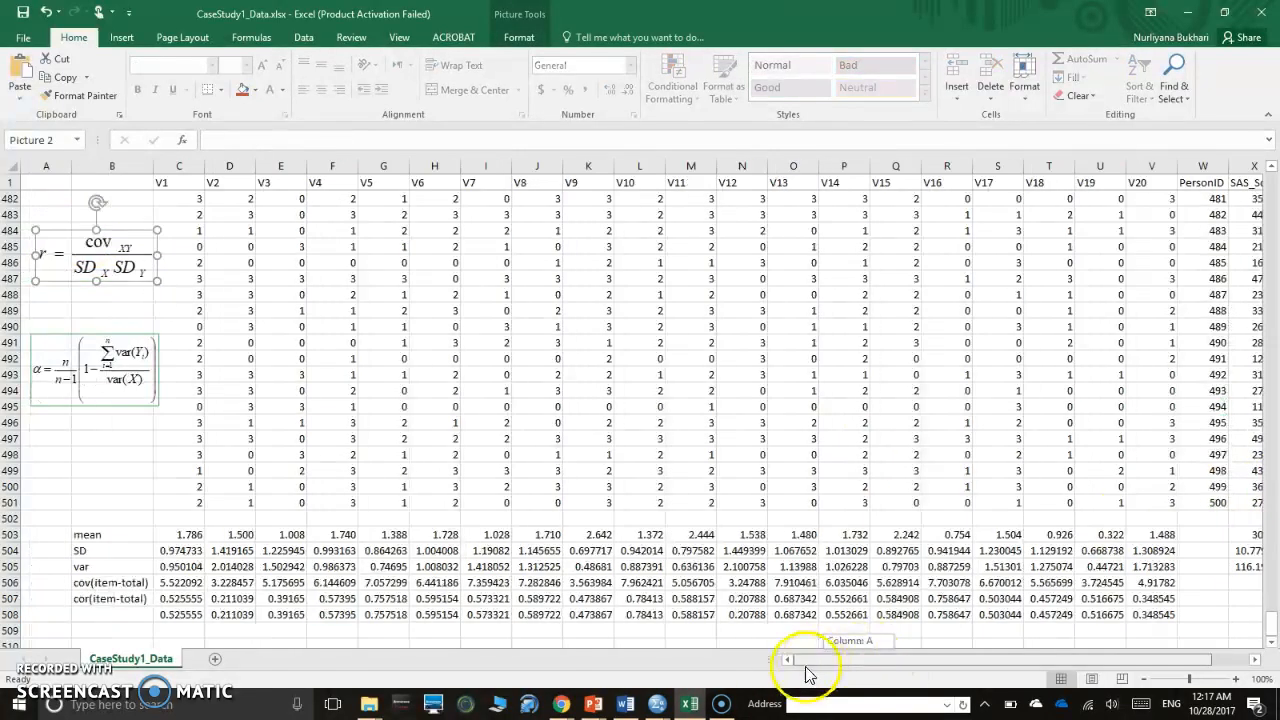
{"action": "left_click", "coordinate": [124, 294]}
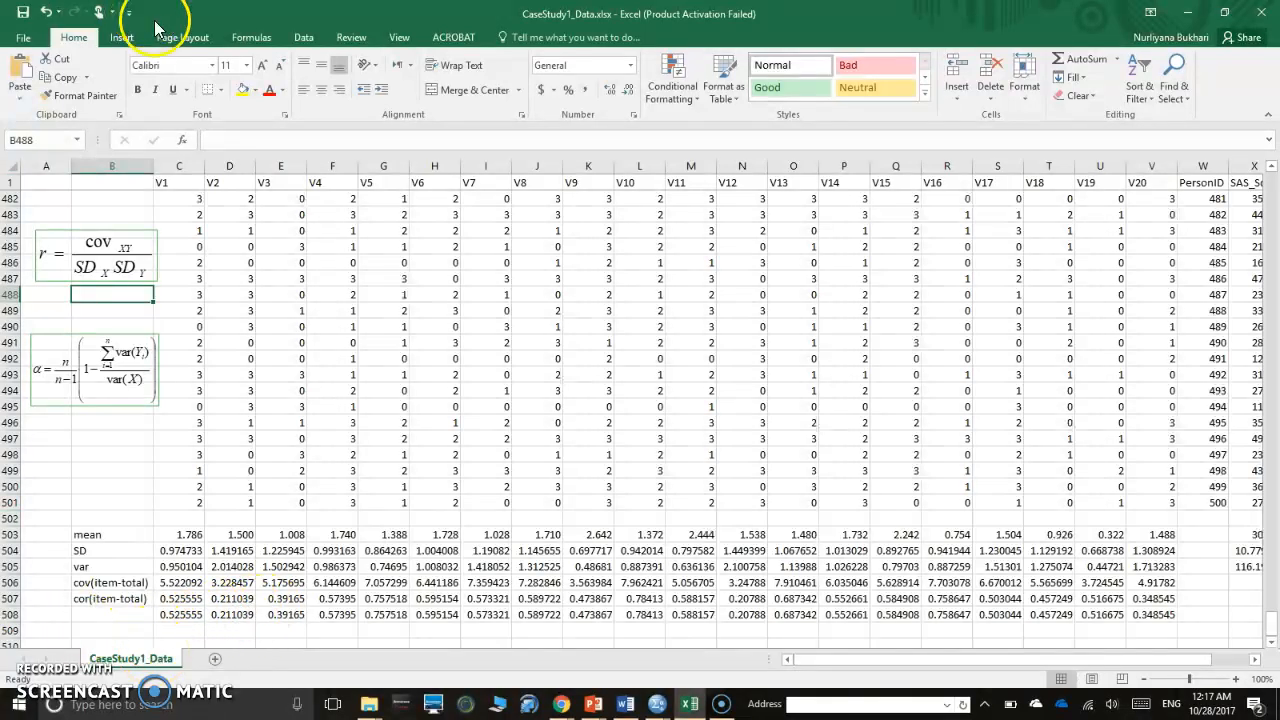
{"action": "left_click", "coordinate": [109, 615]}
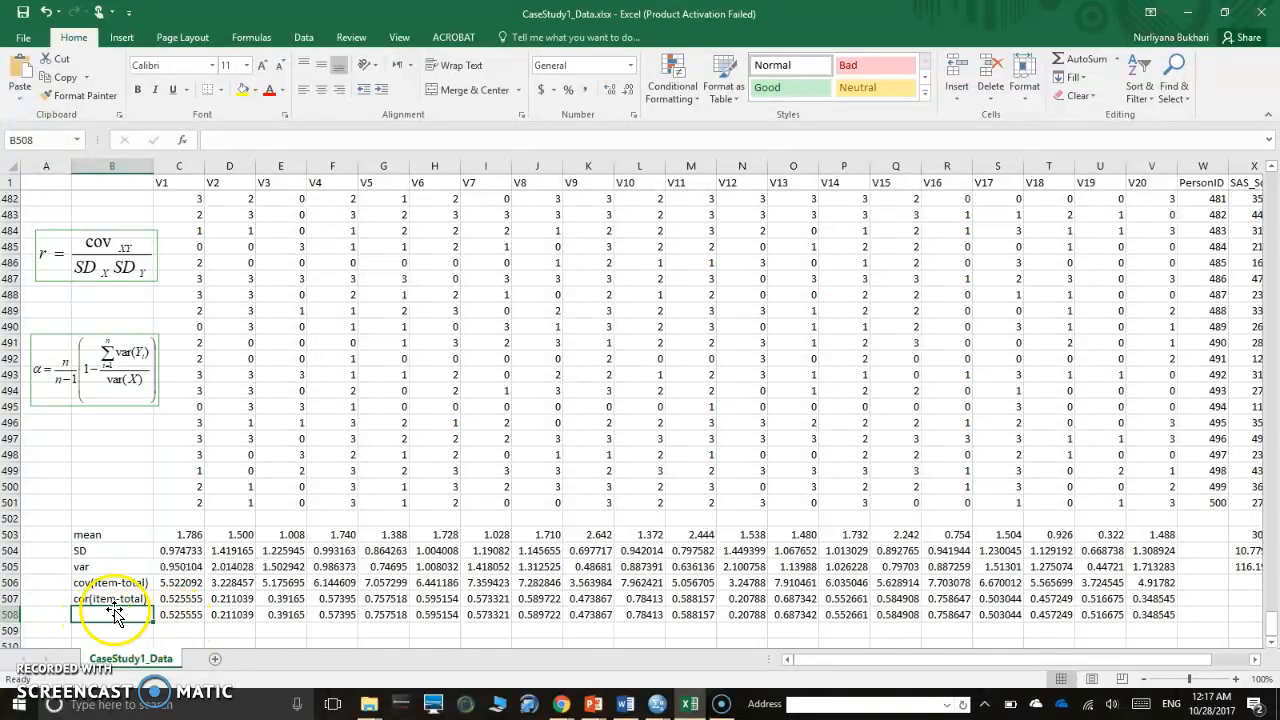
Step: Compare the V1 correlation formula in C507 with the pictured formula for r, and examine the CORREL formula in C508
{"action": "left_click", "coordinate": [180, 598]}
{"action": "left_click", "coordinate": [386, 141]}
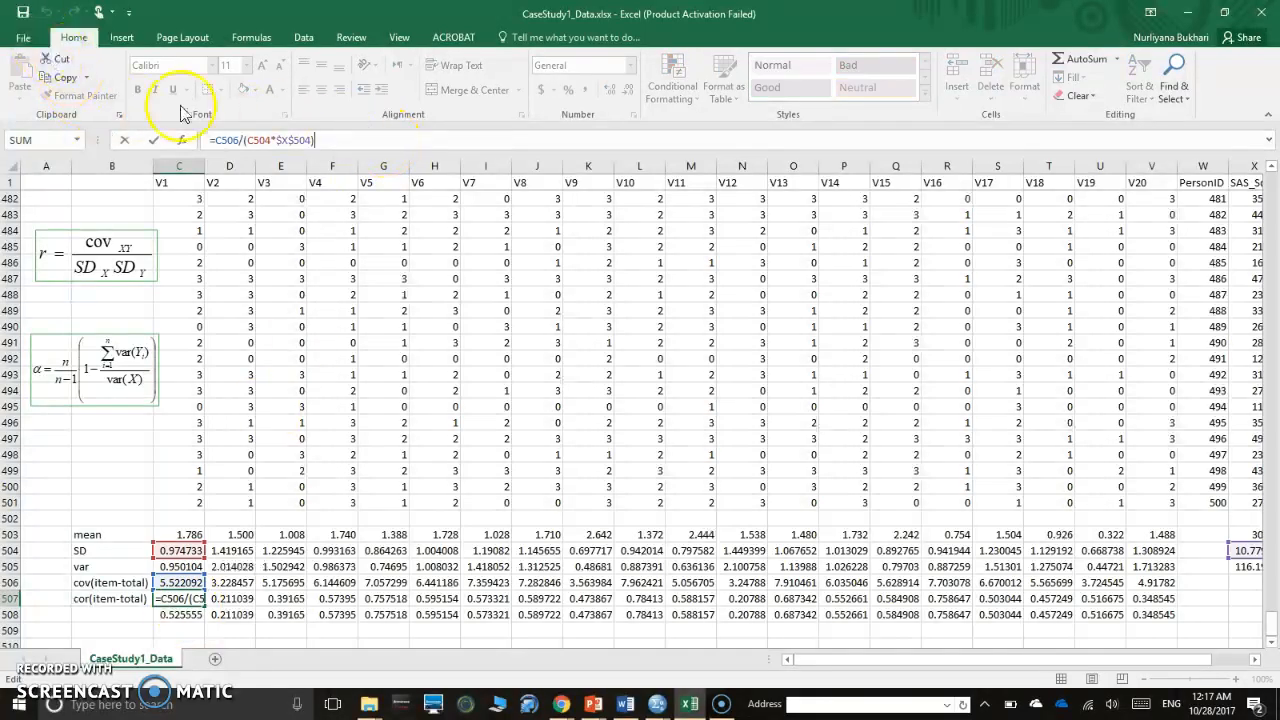
{"action": "left_click", "coordinate": [130, 240]}
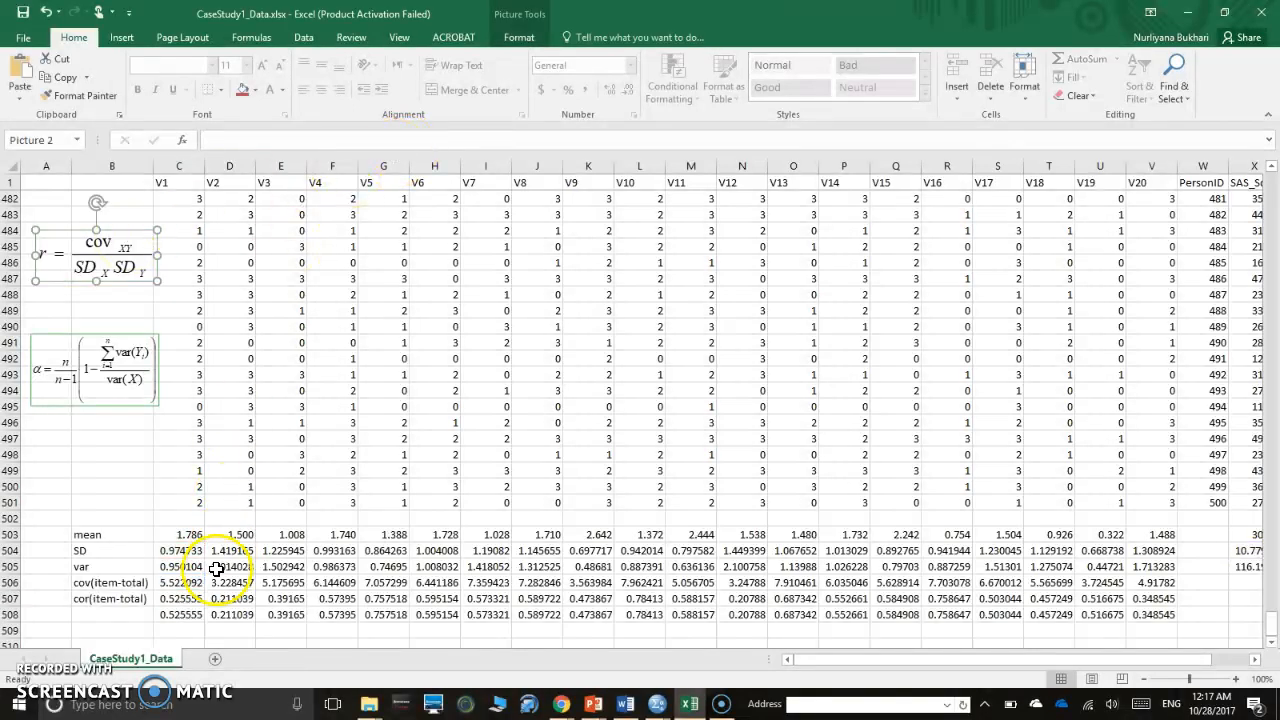
{"action": "left_click", "coordinate": [190, 616]}
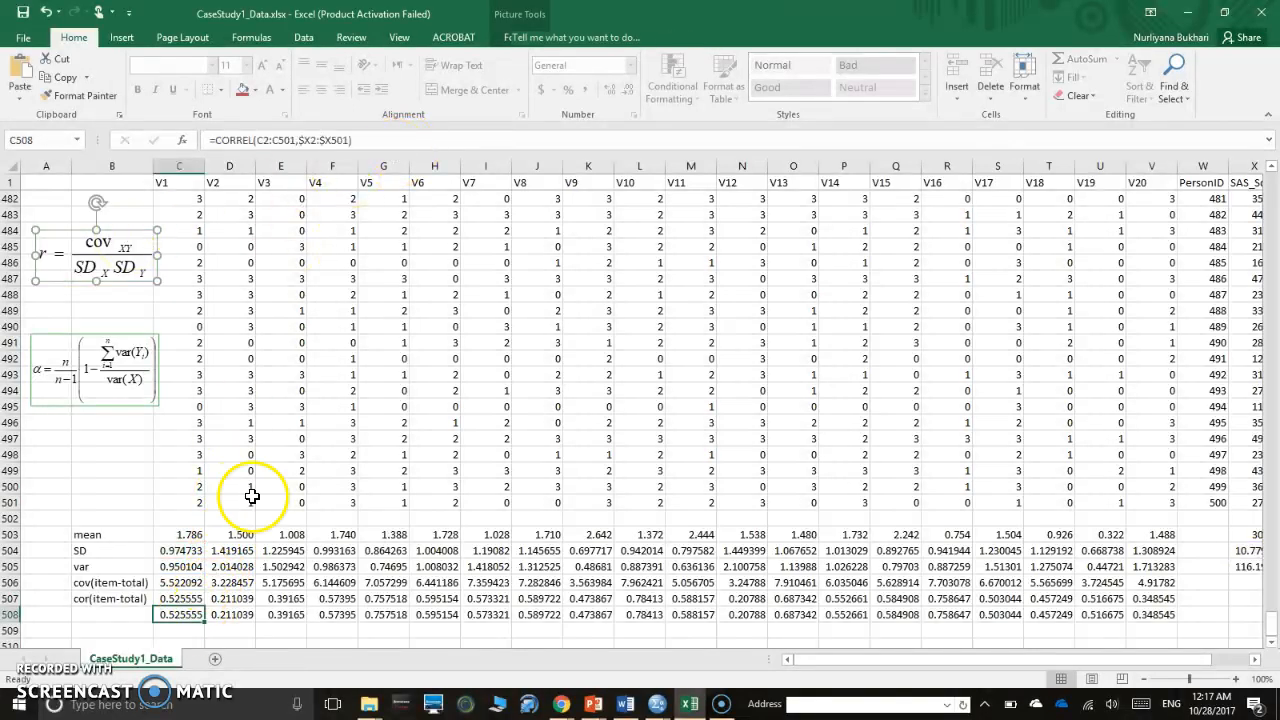
{"action": "left_click", "coordinate": [372, 139]}
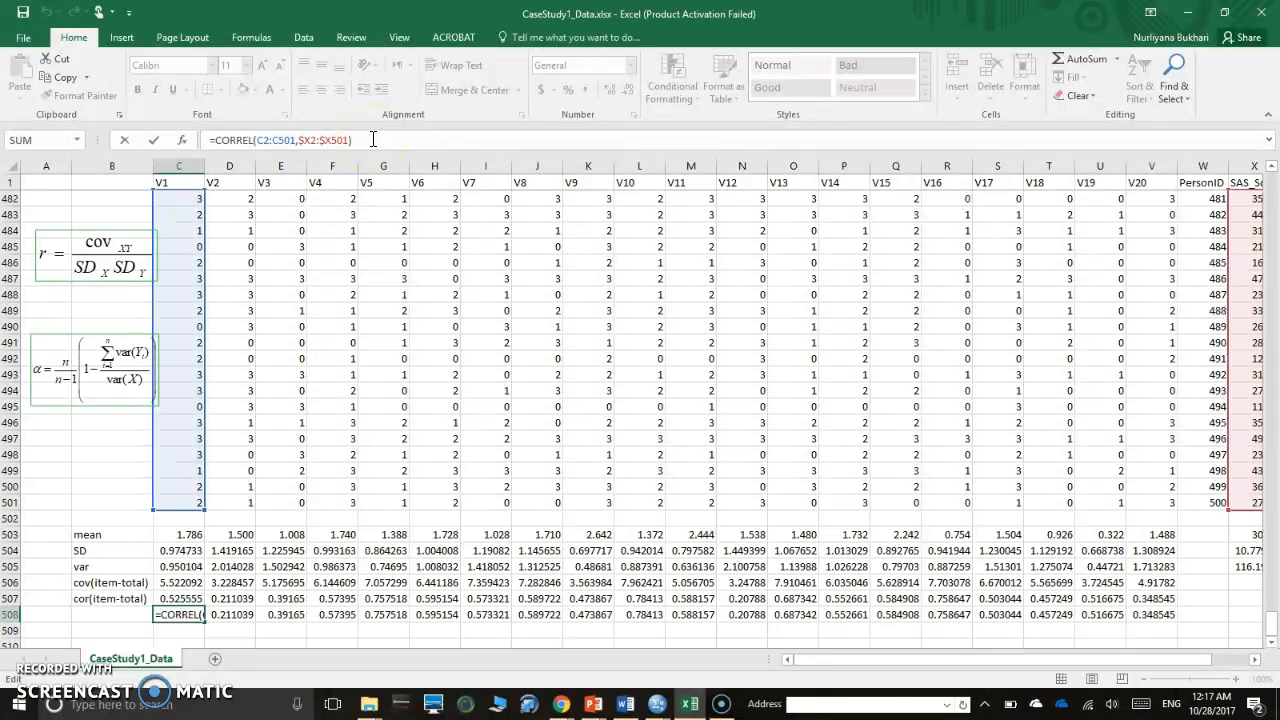
{"action": "key", "text": "Escape"}
{"action": "scroll", "coordinate": [175, 625], "scroll_direction": "down", "scroll_amount": 1}
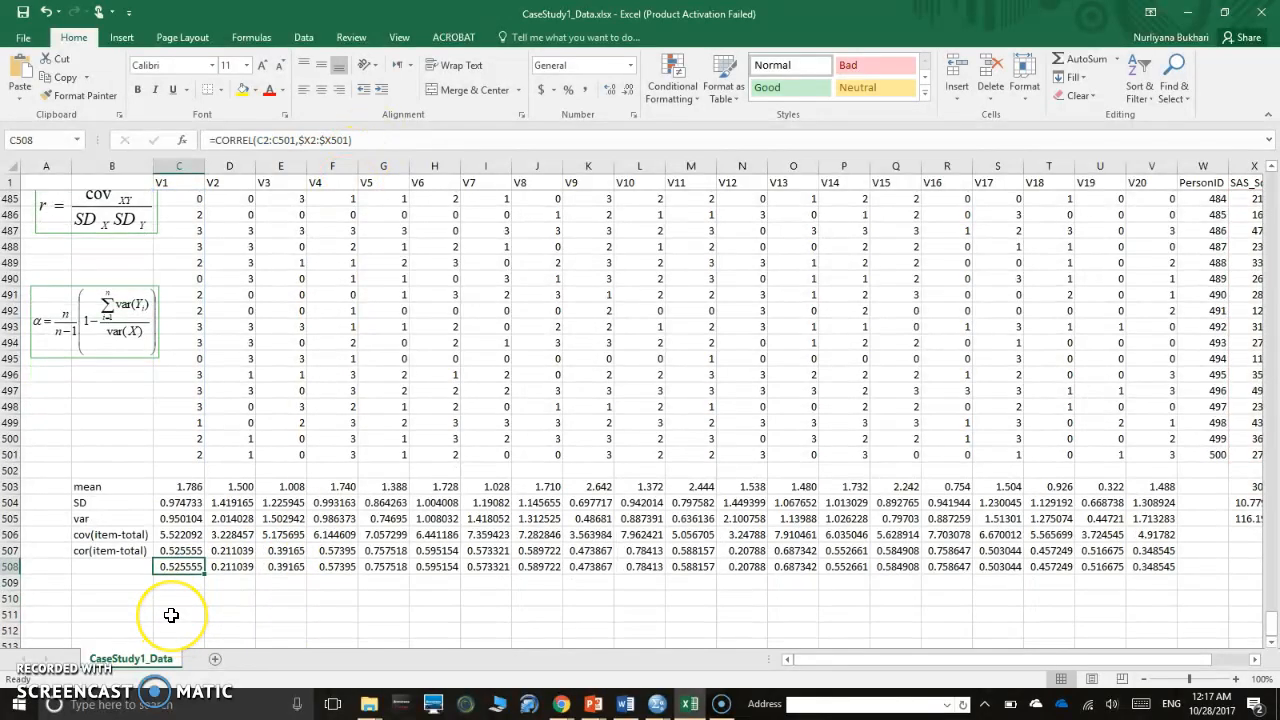
{"action": "key", "text": "ctrl+c"}
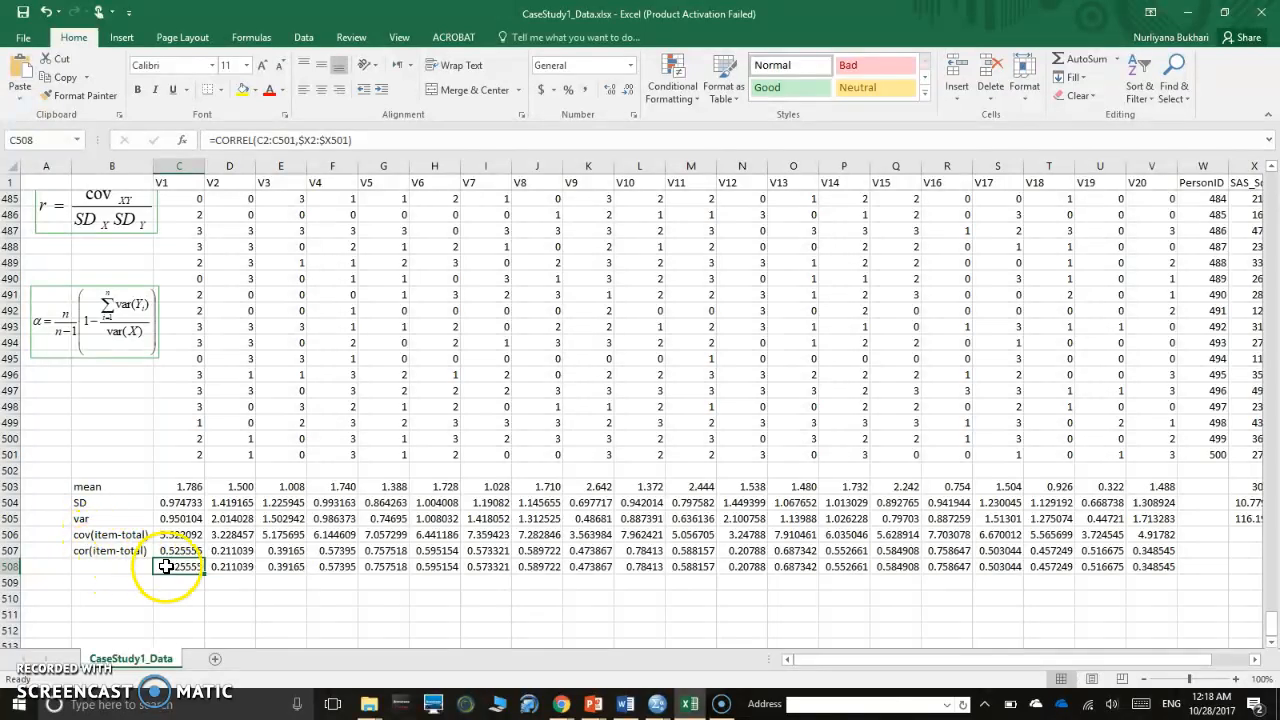
Step: Label cell B509 "cronbach's alpha" and begin the formula in C509 with =(20/19)*(
{"action": "left_click", "coordinate": [139, 586]}
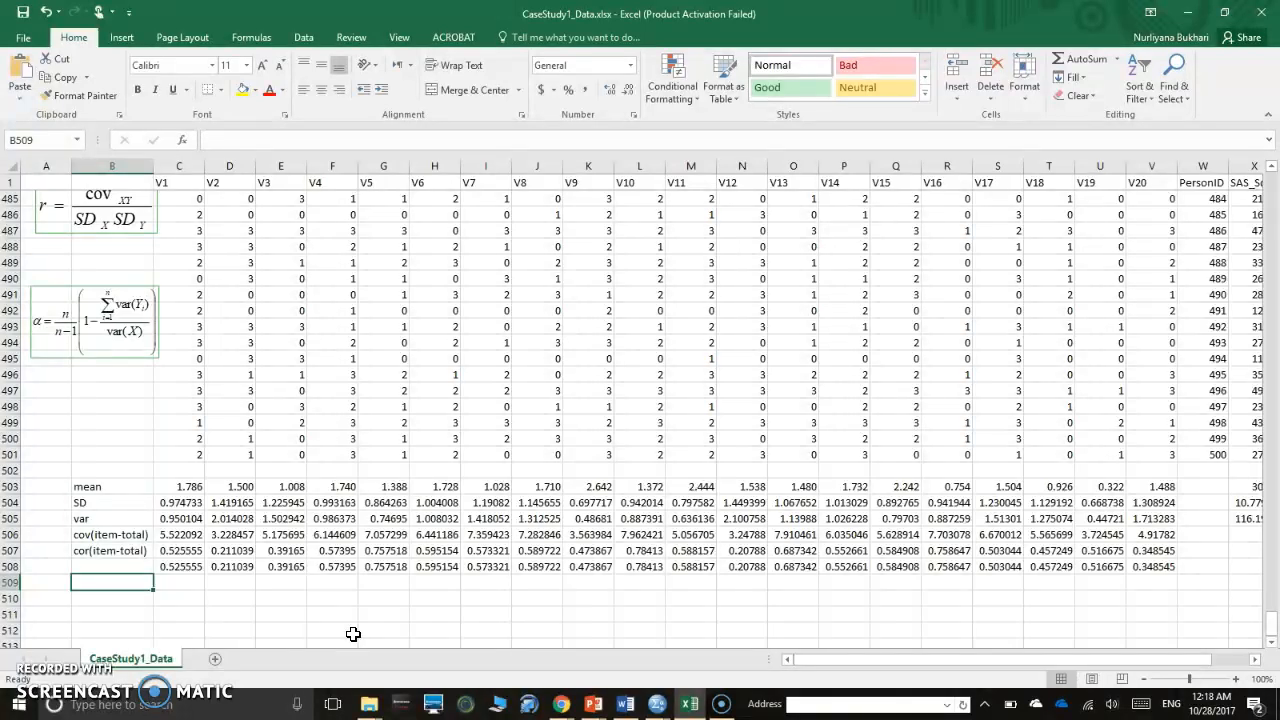
{"action": "type", "text": "cronbach's alpha"}
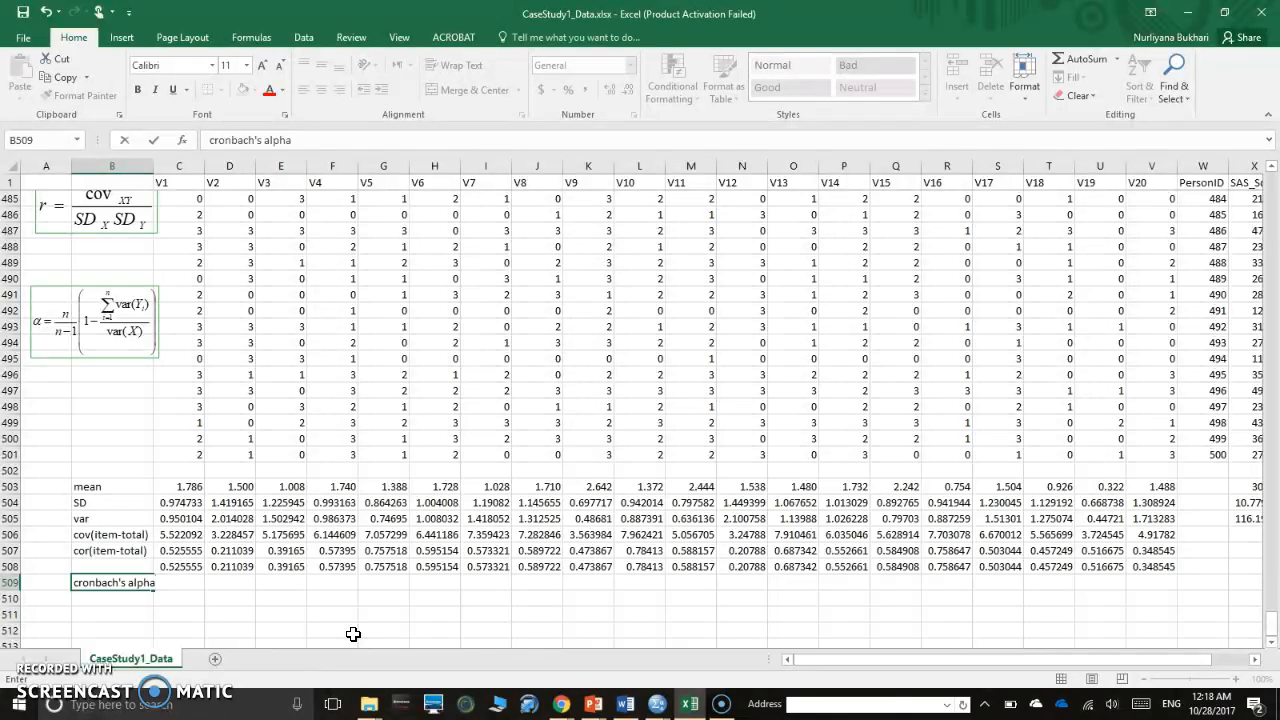
{"action": "left_click", "coordinate": [180, 590]}
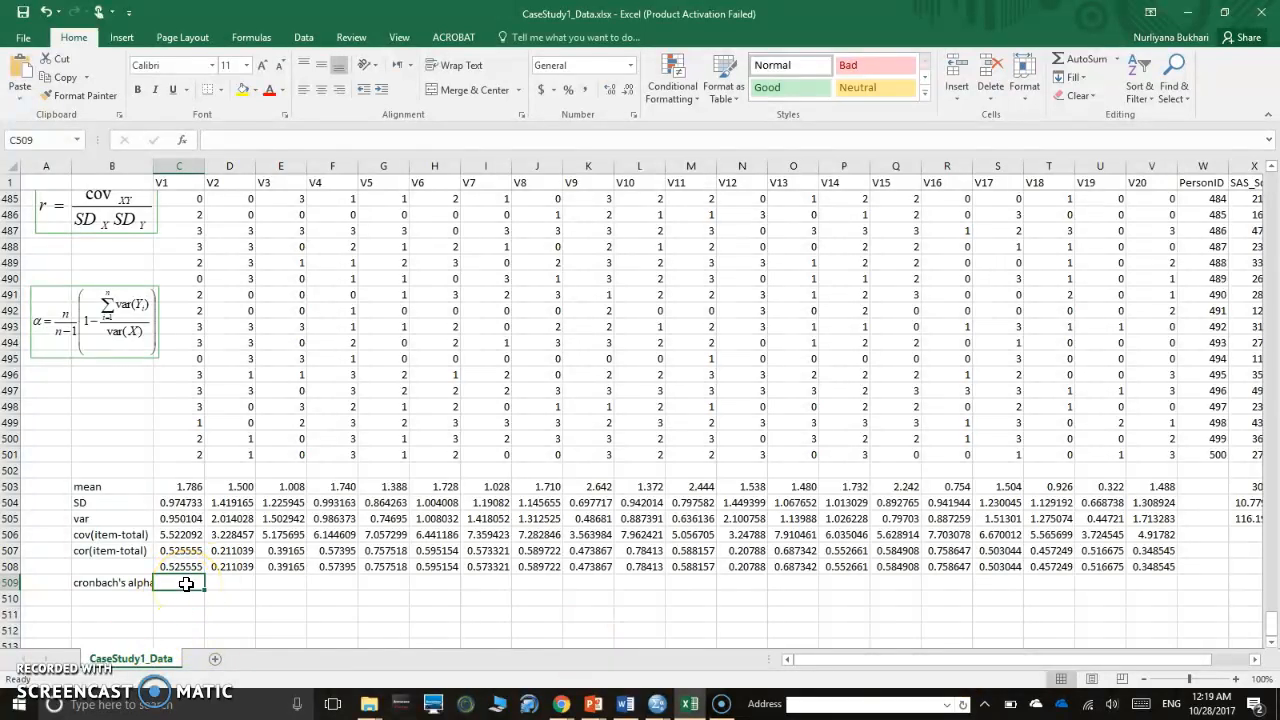
{"action": "type", "text": "="}
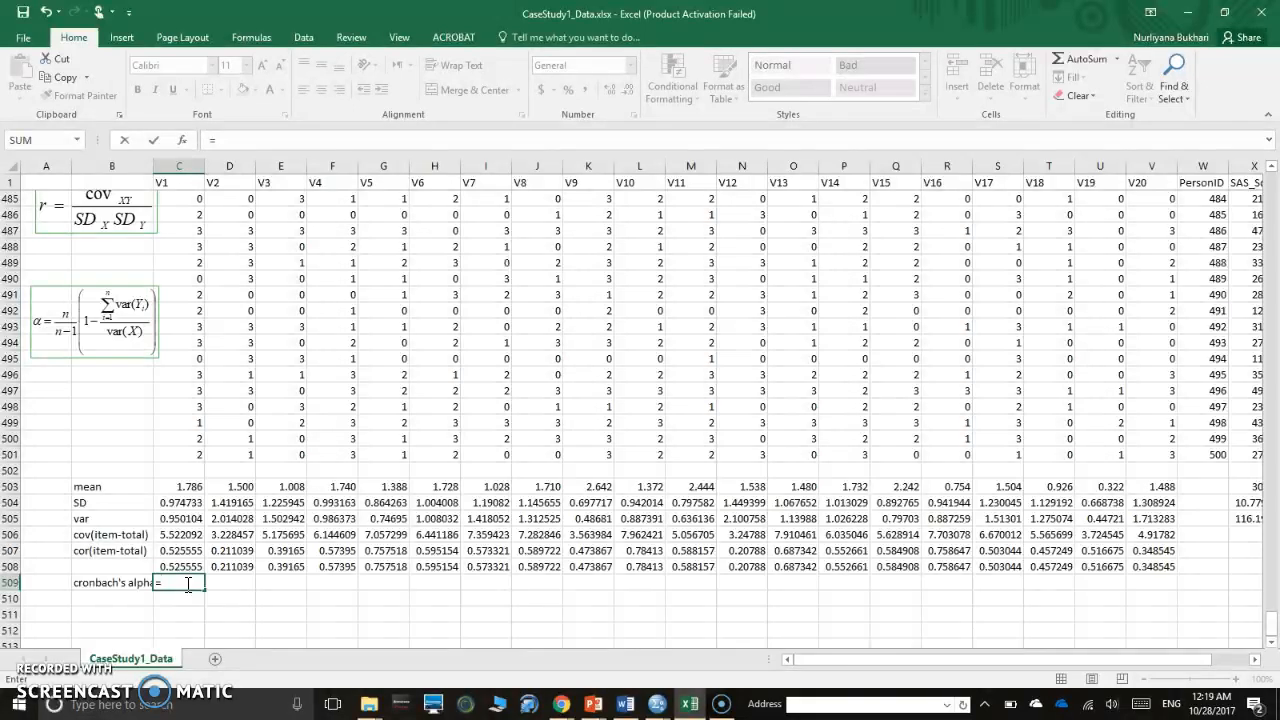
{"action": "type", "text": "(20/19)*("}
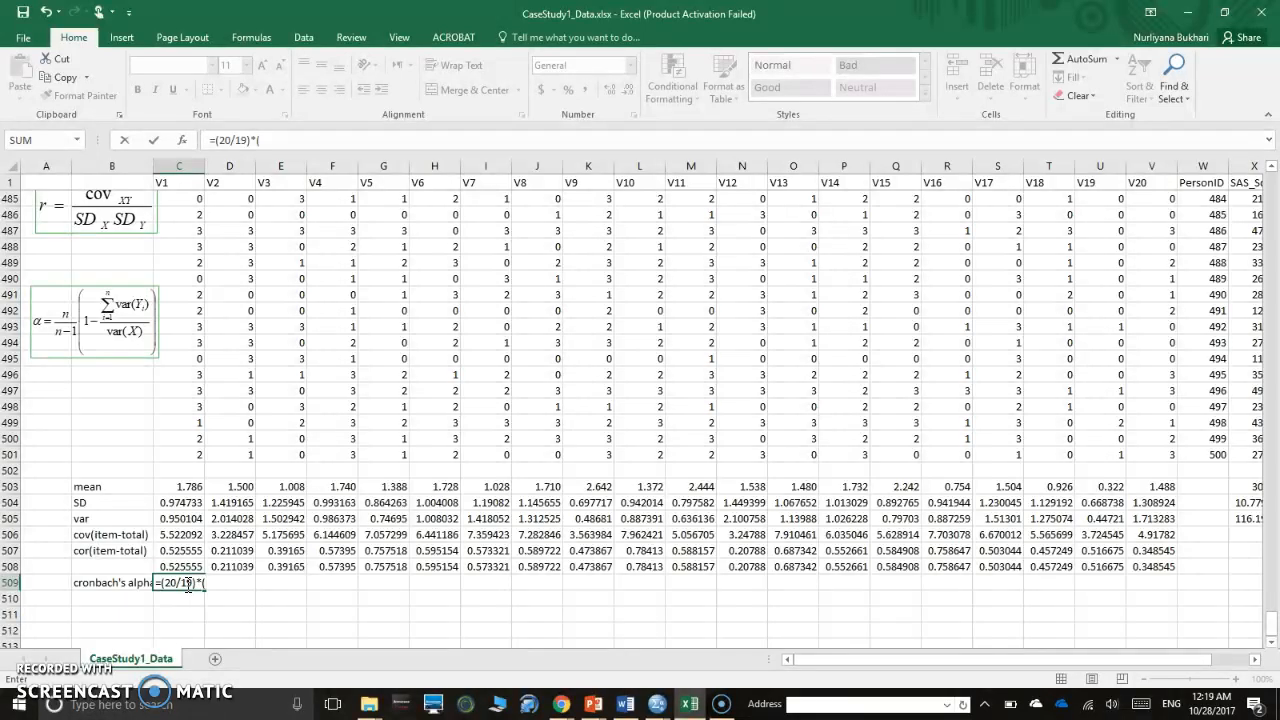
Step: Extend the C509 formula with 1-(sum(C505:V505), summing the variances of the 20 items
{"action": "type", "text": "1-"}
{"action": "type", "text": "sum"}
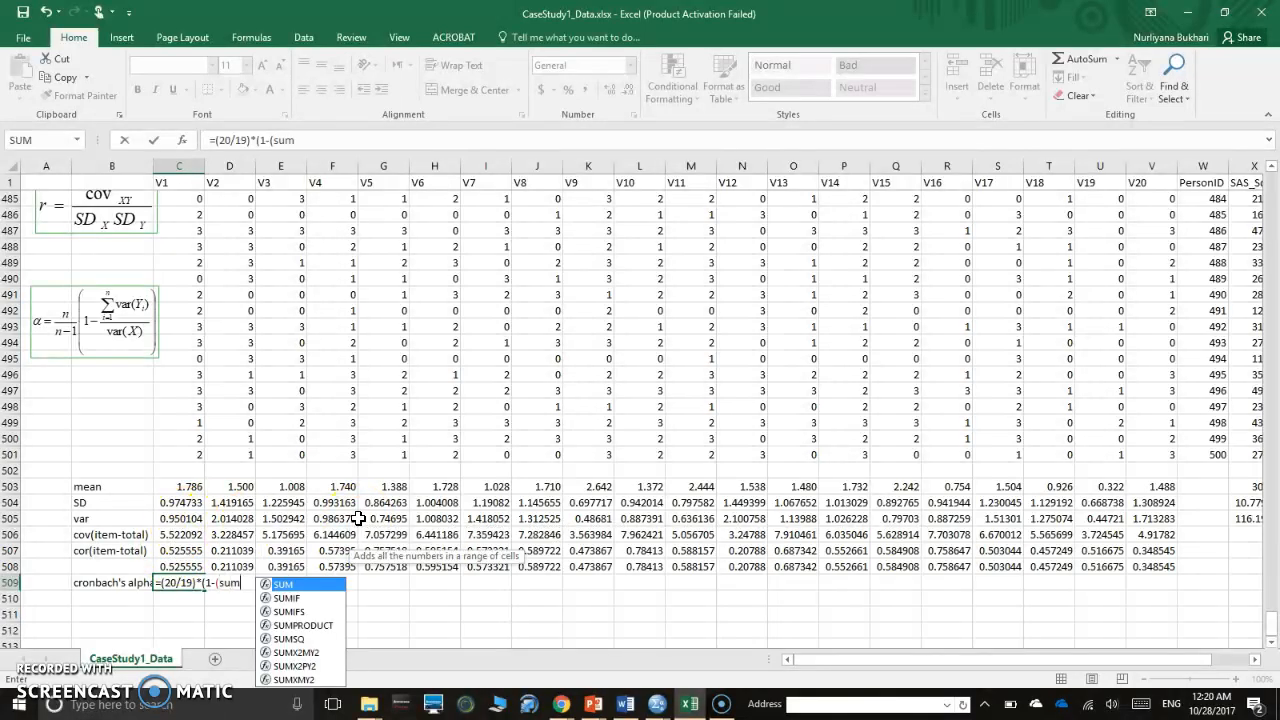
{"action": "type", "text": "("}
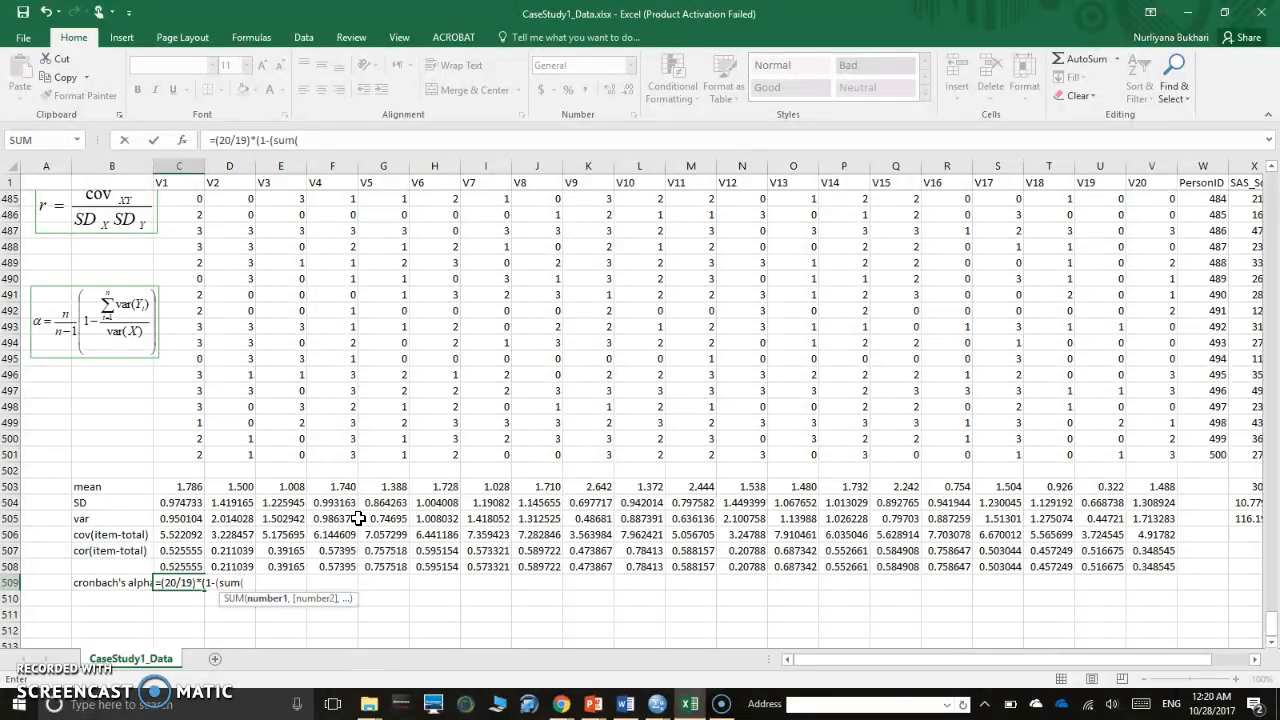
{"action": "left_click_drag", "start_coordinate": [171, 520], "coordinate": [1152, 518]}
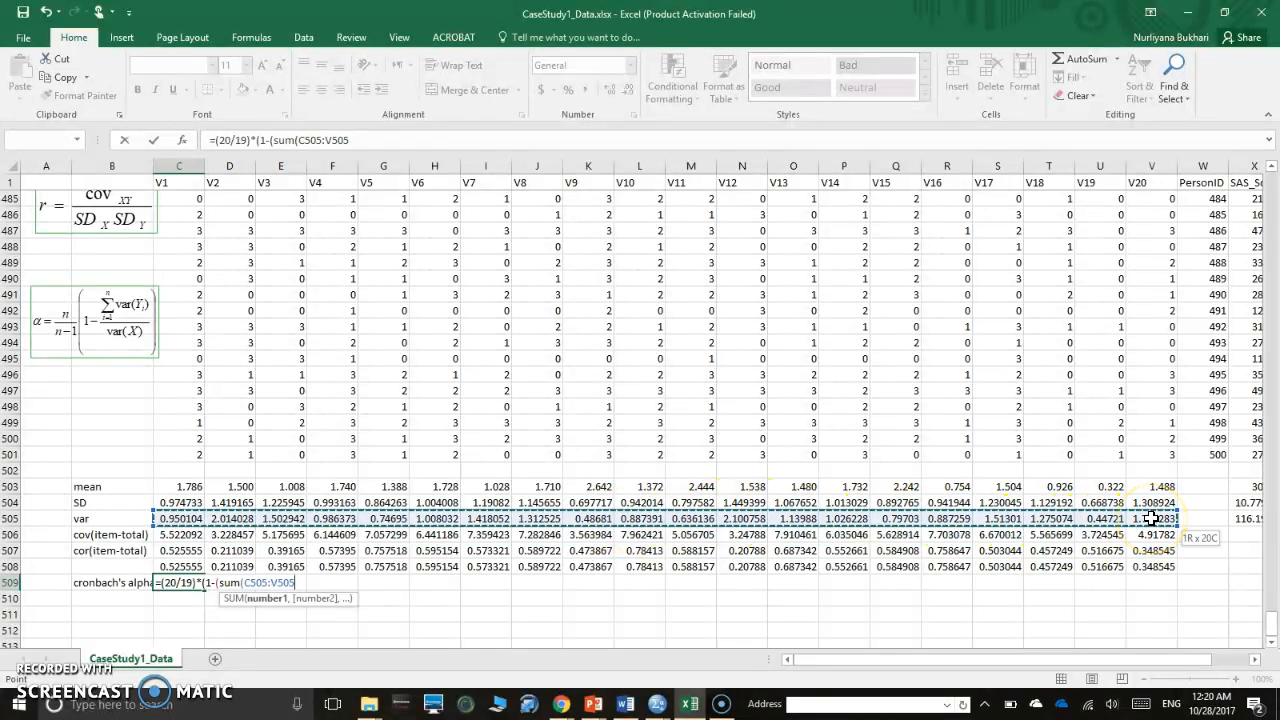
{"action": "left_click", "coordinate": [411, 138]}
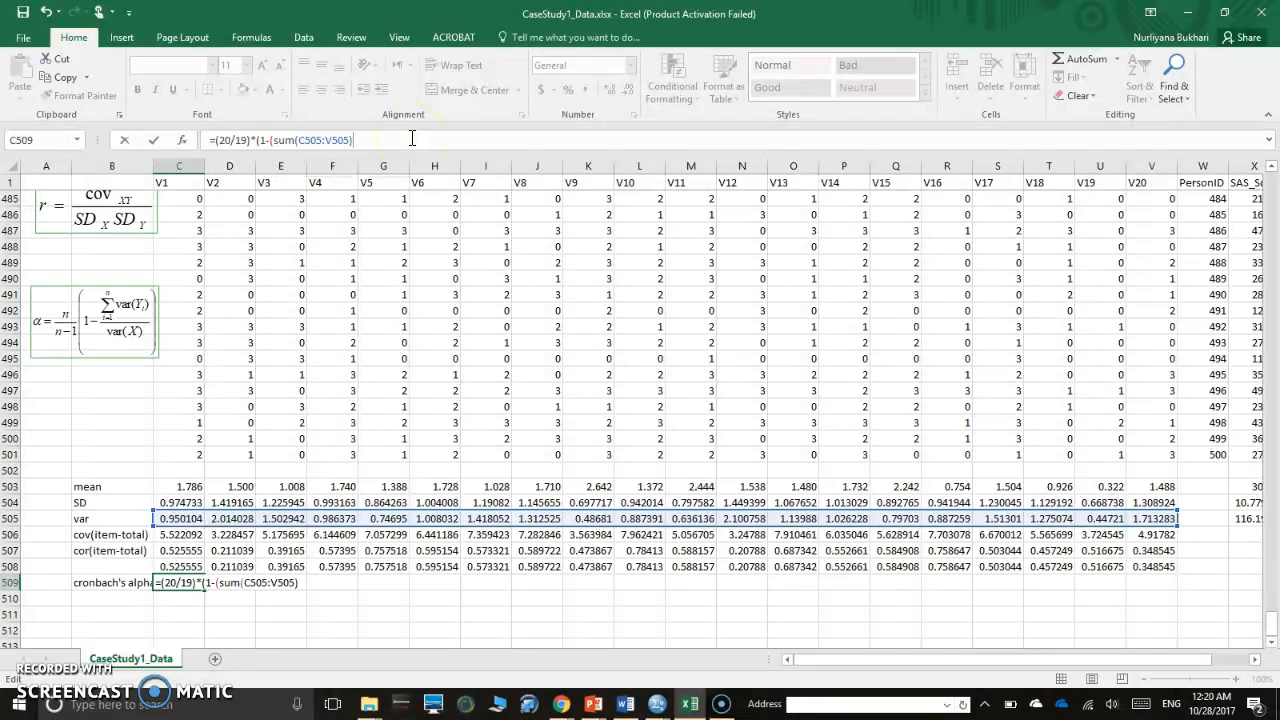
Step: Divide by the total-score variance X505 and complete the C509 formula as =(20/19)*(1-((sum(C505:V505))/X505))
{"action": "type", "text": ")/"}
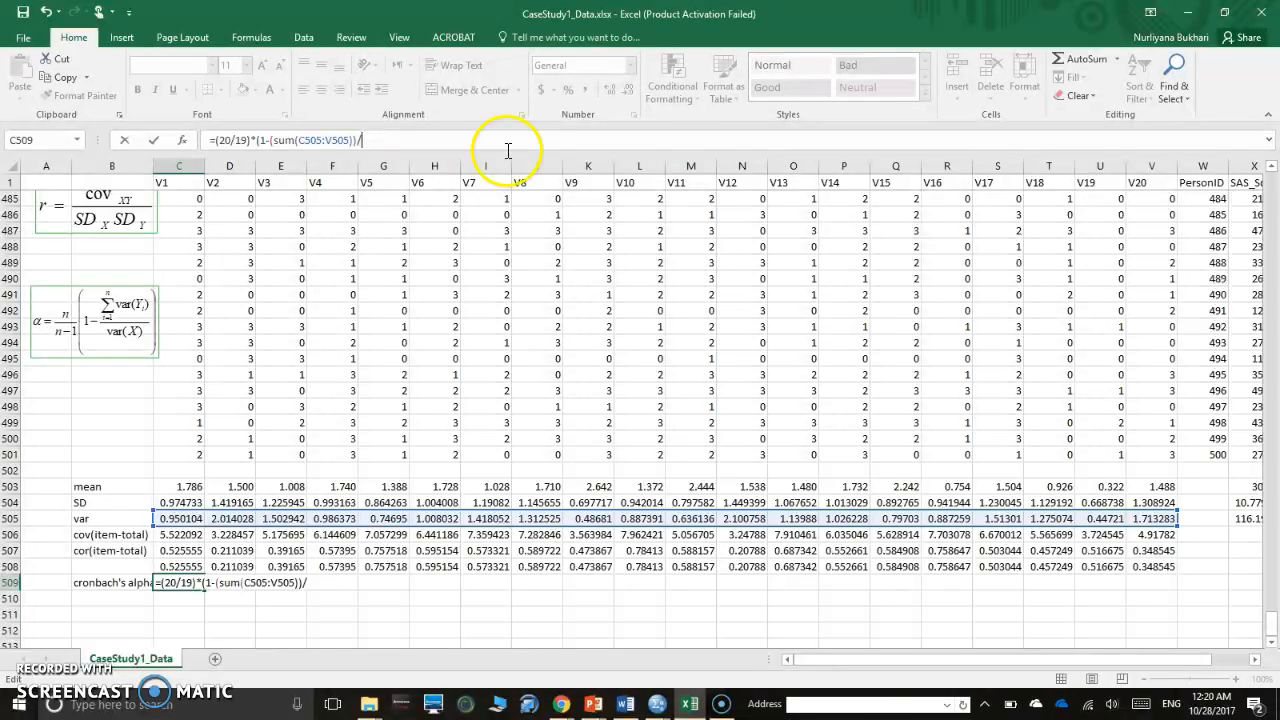
{"action": "left_click", "coordinate": [1250, 518]}
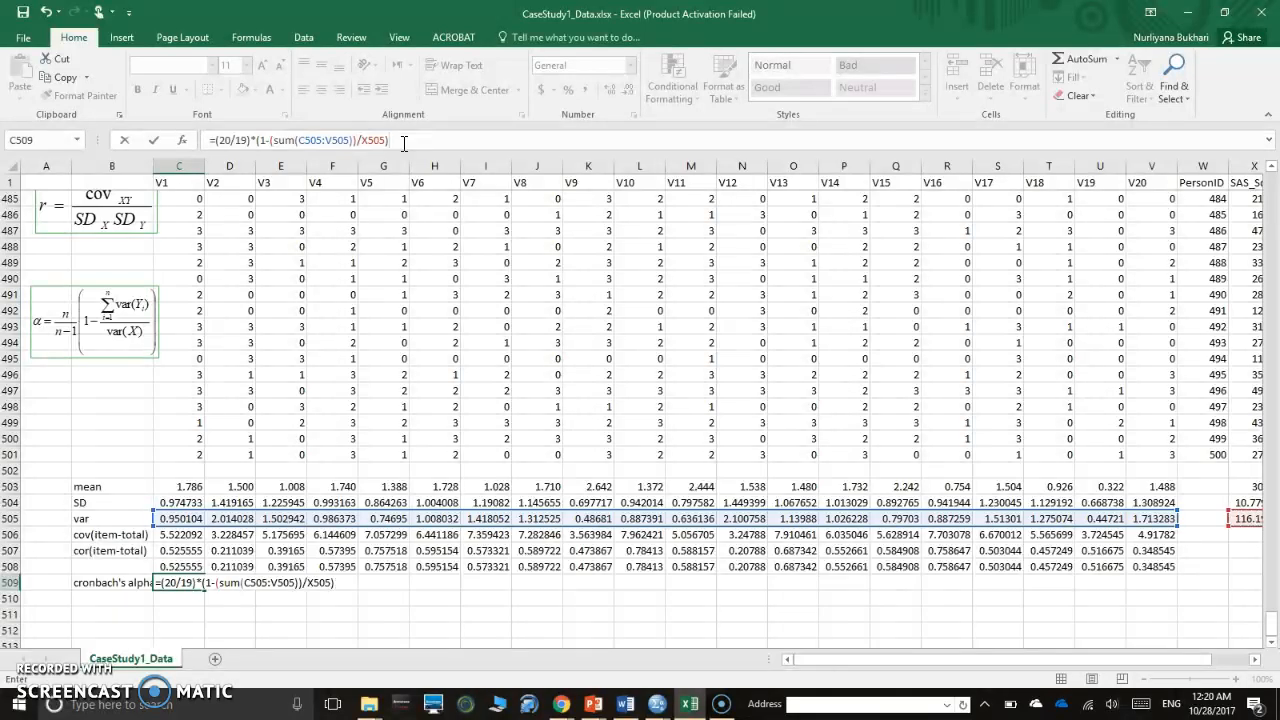
{"action": "left_click", "coordinate": [280, 141]}
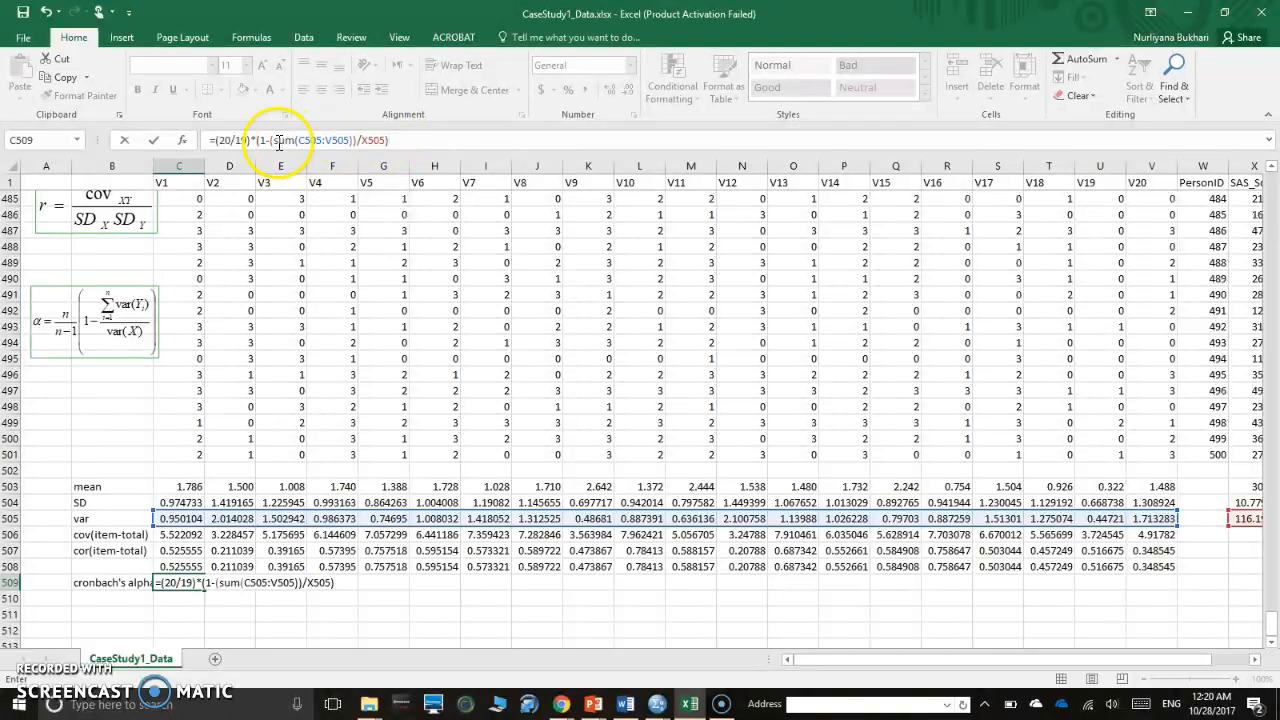
{"action": "type", "text": "("}
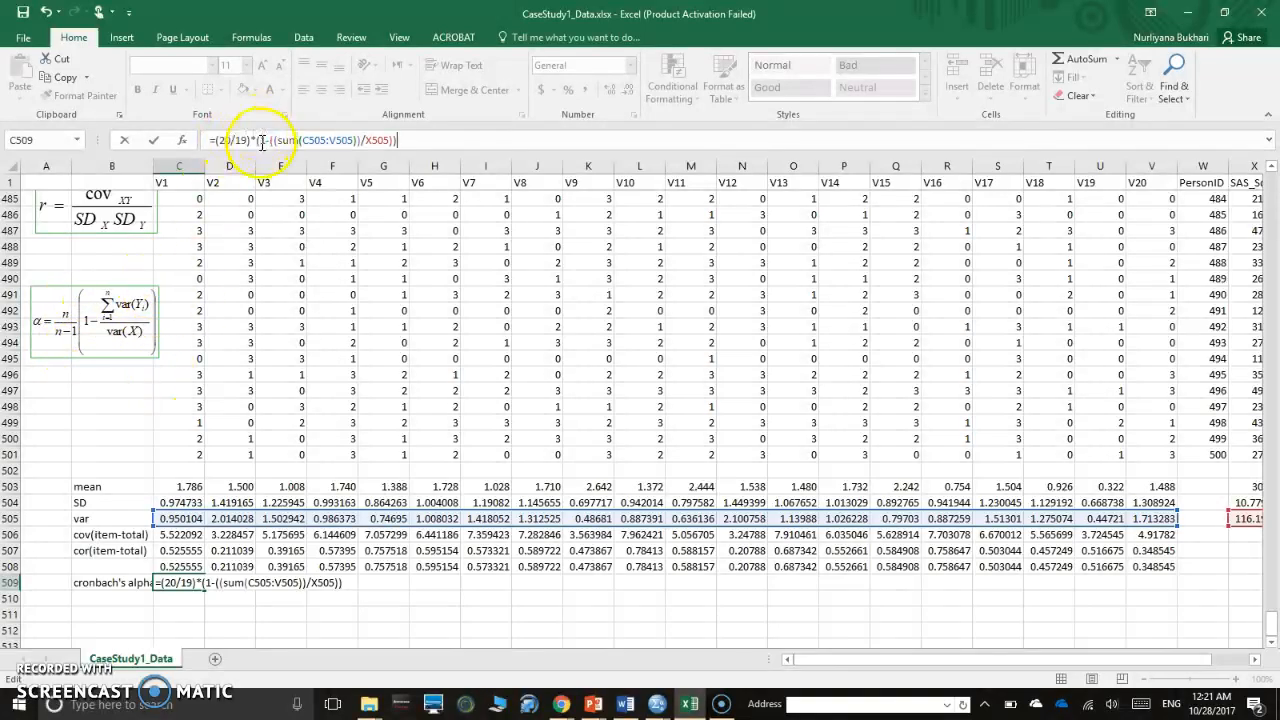
{"action": "left_click", "coordinate": [417, 142]}
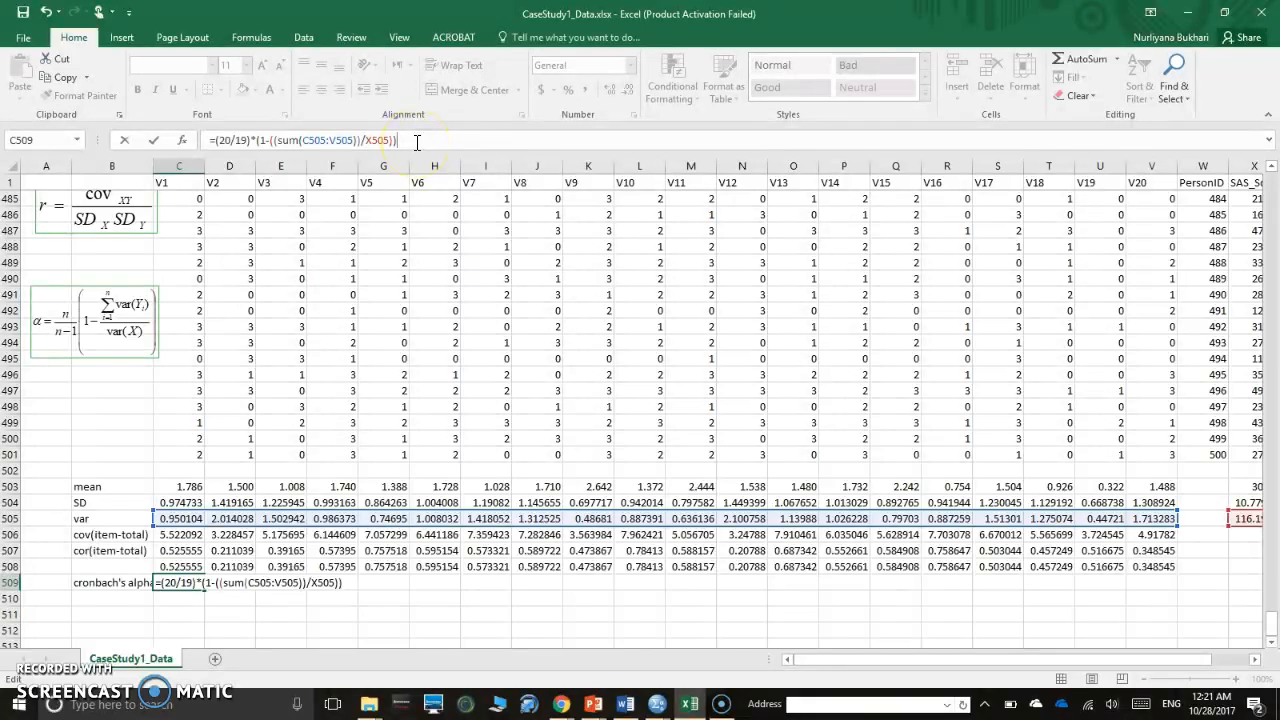
{"action": "key", "text": "Return"}
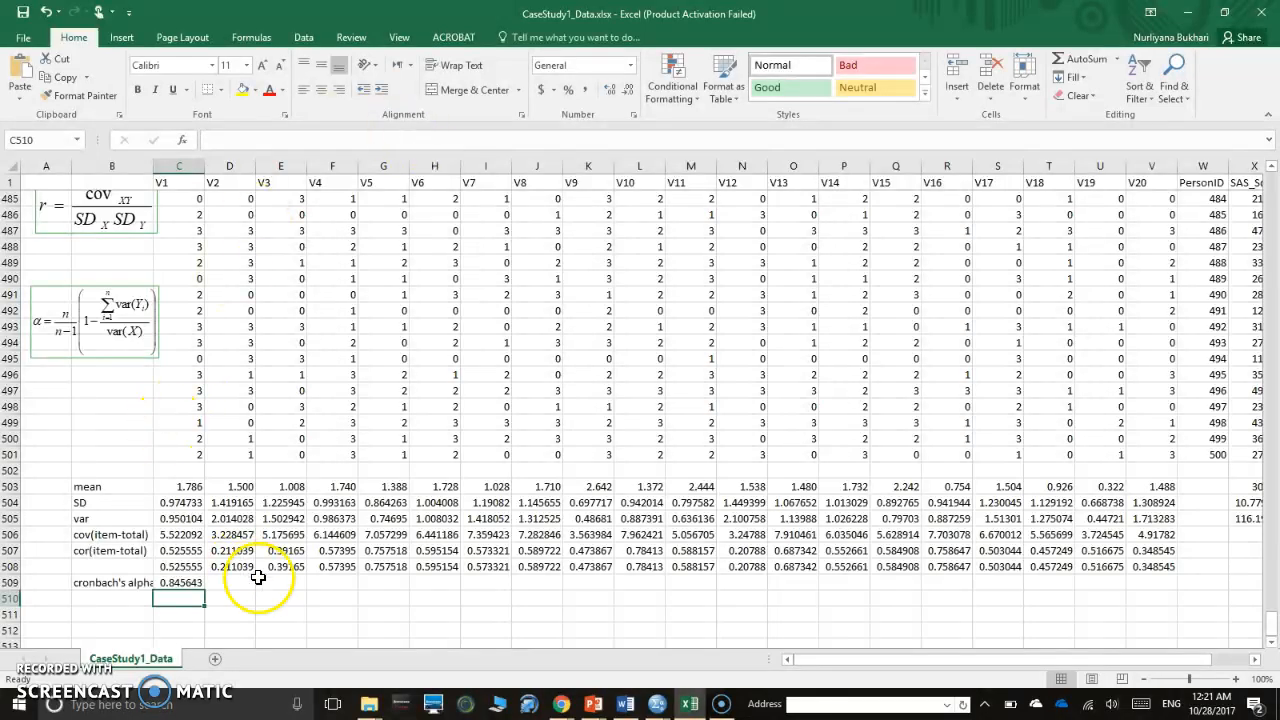
{"action": "scroll", "coordinate": [257, 571], "scroll_direction": "down", "scroll_amount": 1}
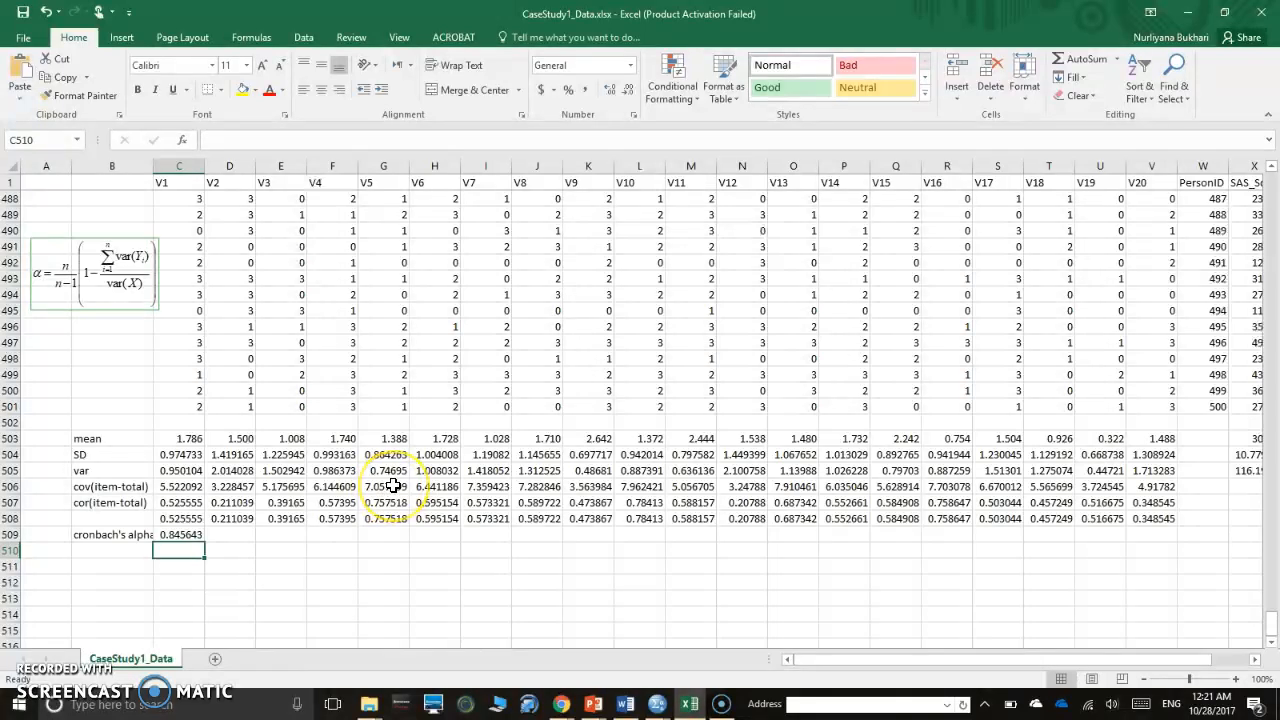
{"action": "type", "text": "="}
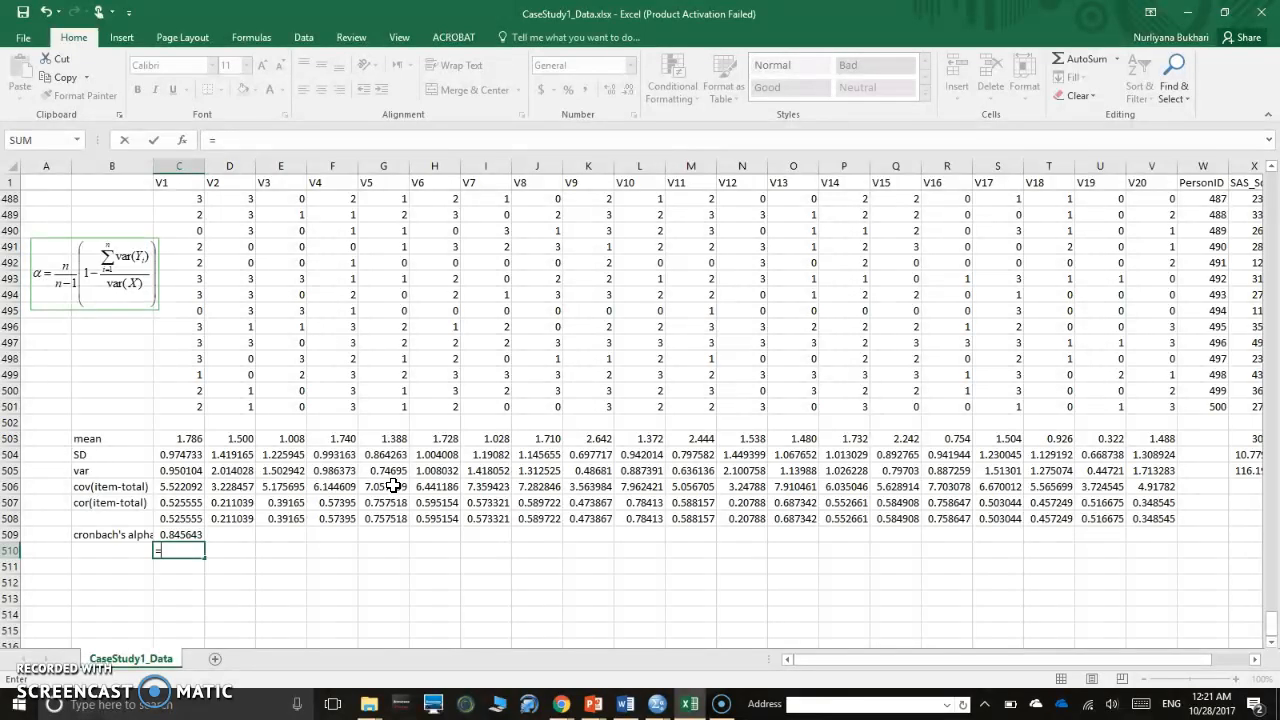
{"action": "type", "text": "corn"}
{"action": "key", "text": "BackSpace"}
{"action": "key", "text": "BackSpace"}
{"action": "key", "text": "BackSpace"}
{"action": "type", "text": "ronb"}
{"action": "key", "text": "BackSpace"}
{"action": "key", "text": "BackSpace"}
{"action": "key", "text": "BackSpace"}
{"action": "key", "text": "BackSpace"}
{"action": "key", "text": "BackSpace"}
{"action": "type", "text": "re"}
{"action": "key", "text": "BackSpace"}
{"action": "key", "text": "BackSpace"}
{"action": "key", "text": "BackSpace"}
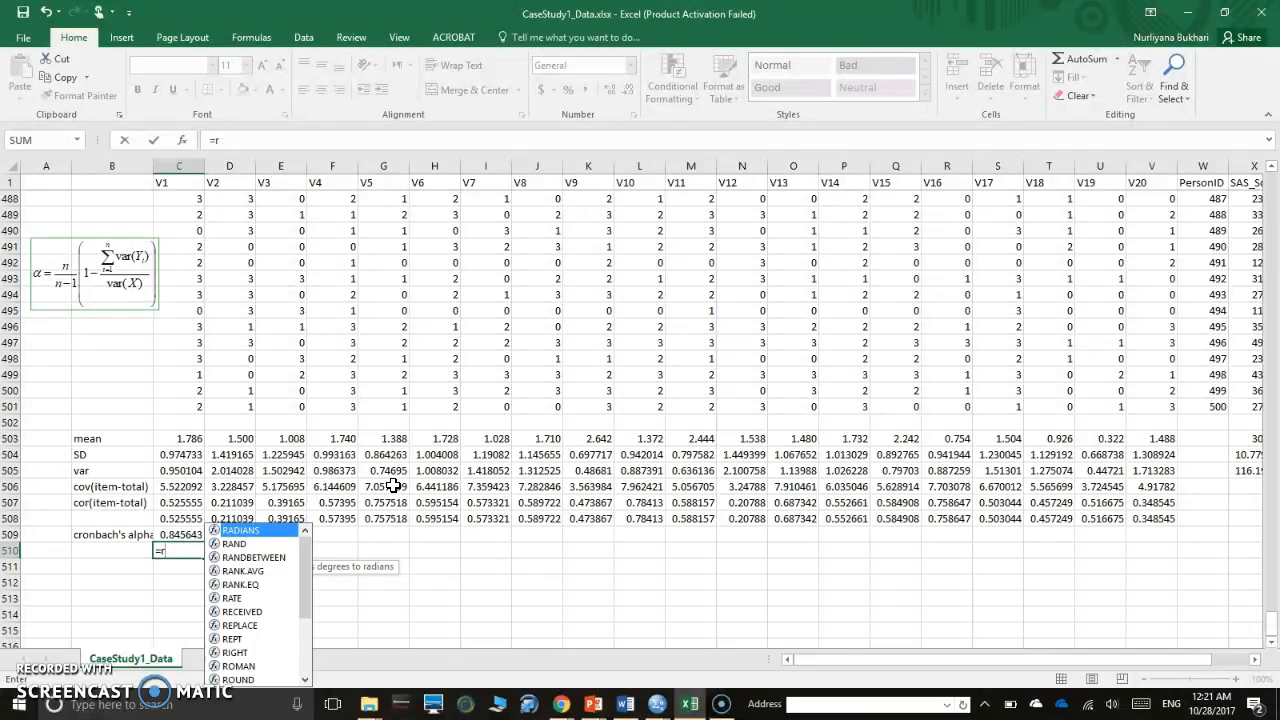
{"action": "key", "text": "BackSpace"}
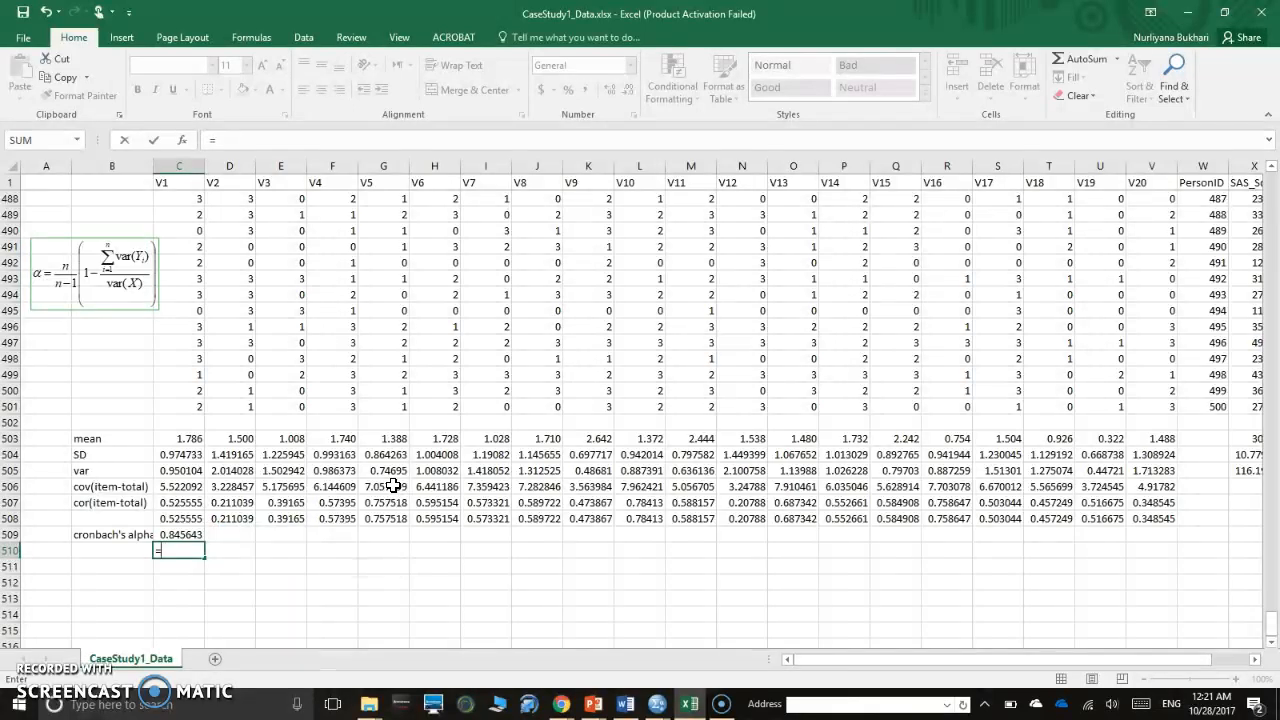
{"action": "key", "text": "Escape"}
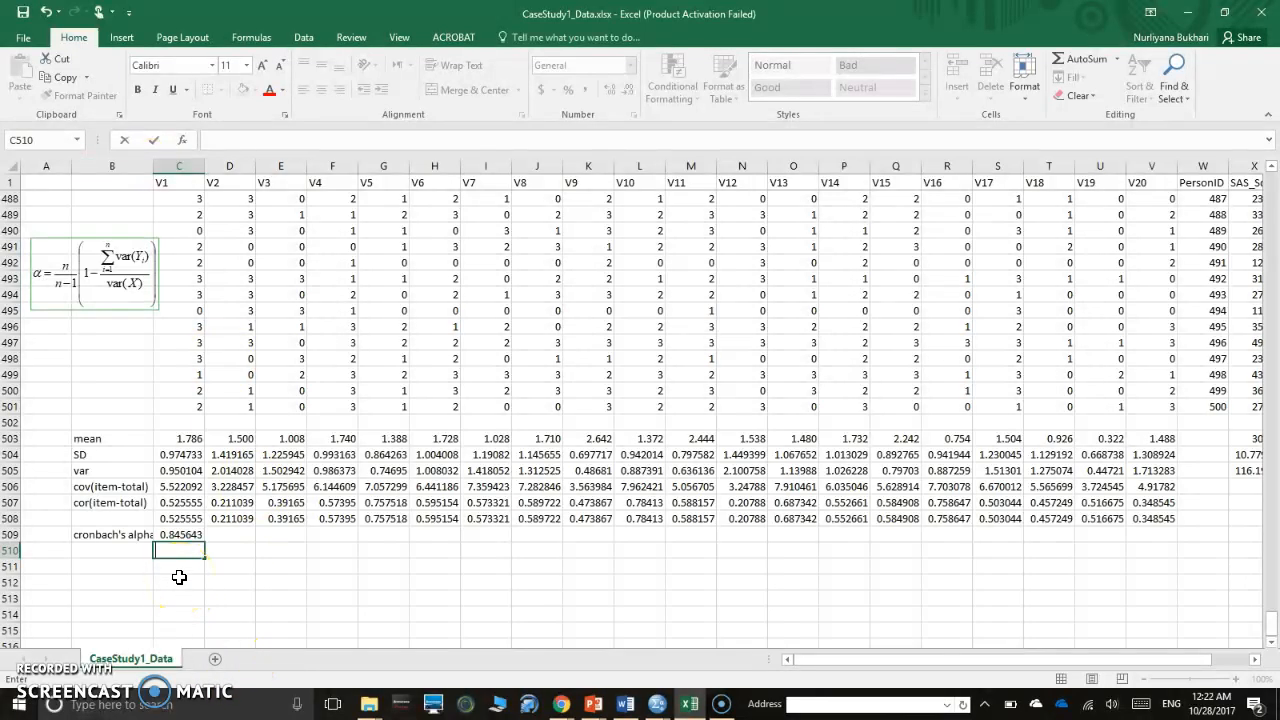
Step: Check the Cronbach's alpha formula in C509 against the pictured alpha formula, and examine the SAS_Score statistics it draws on
{"action": "left_click", "coordinate": [178, 536]}
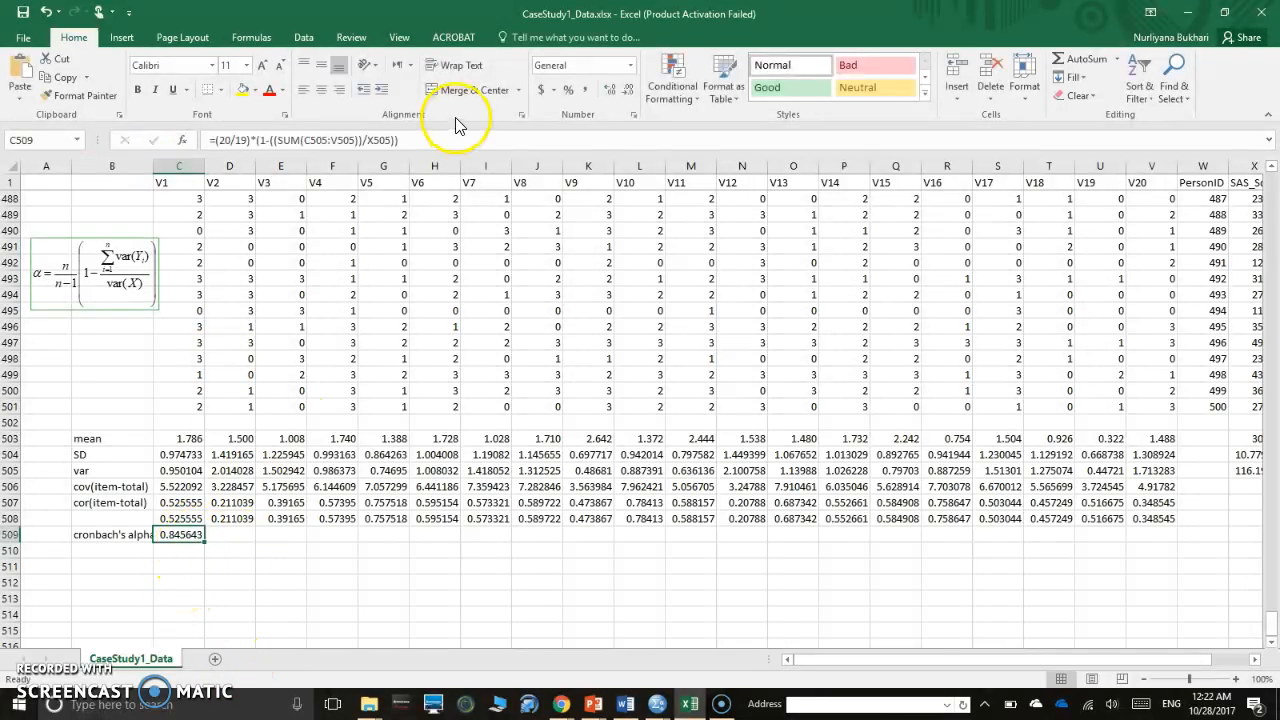
{"action": "left_click", "coordinate": [102, 240]}
{"action": "left_click", "coordinate": [178, 535]}
{"action": "left_click", "coordinate": [402, 140]}
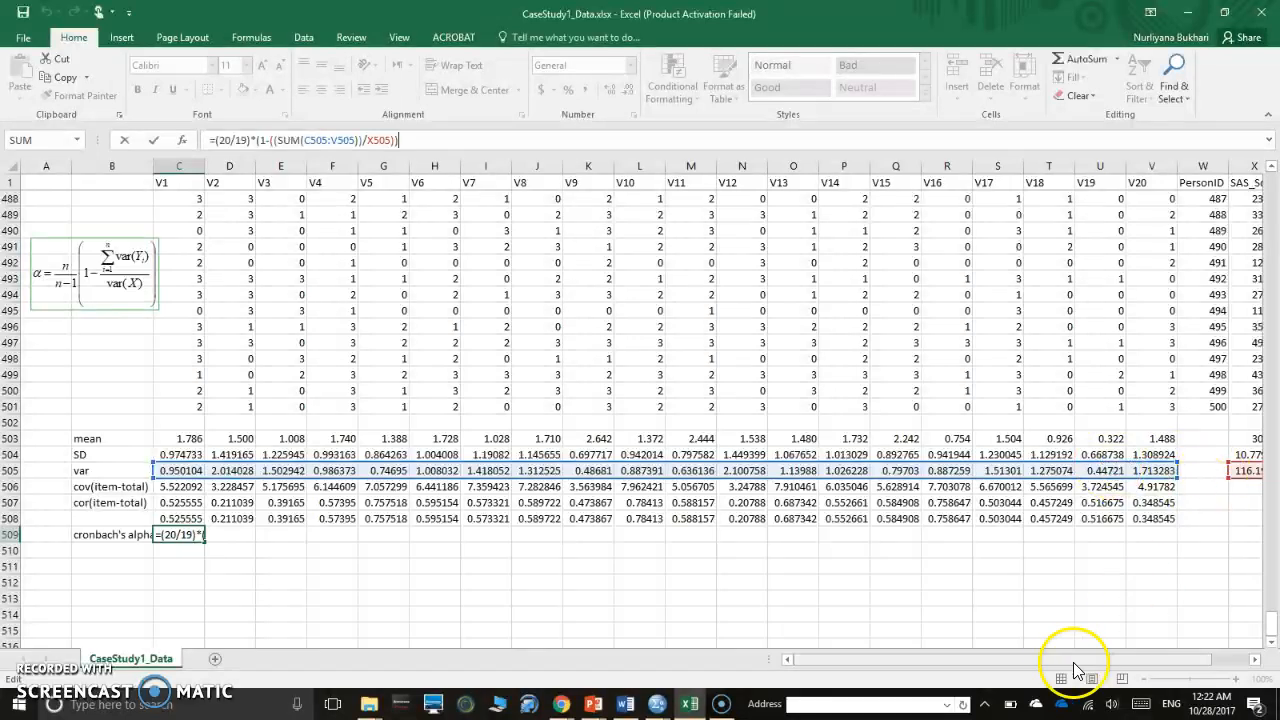
{"action": "left_click_drag", "start_coordinate": [1059, 660], "coordinate": [946, 663]}
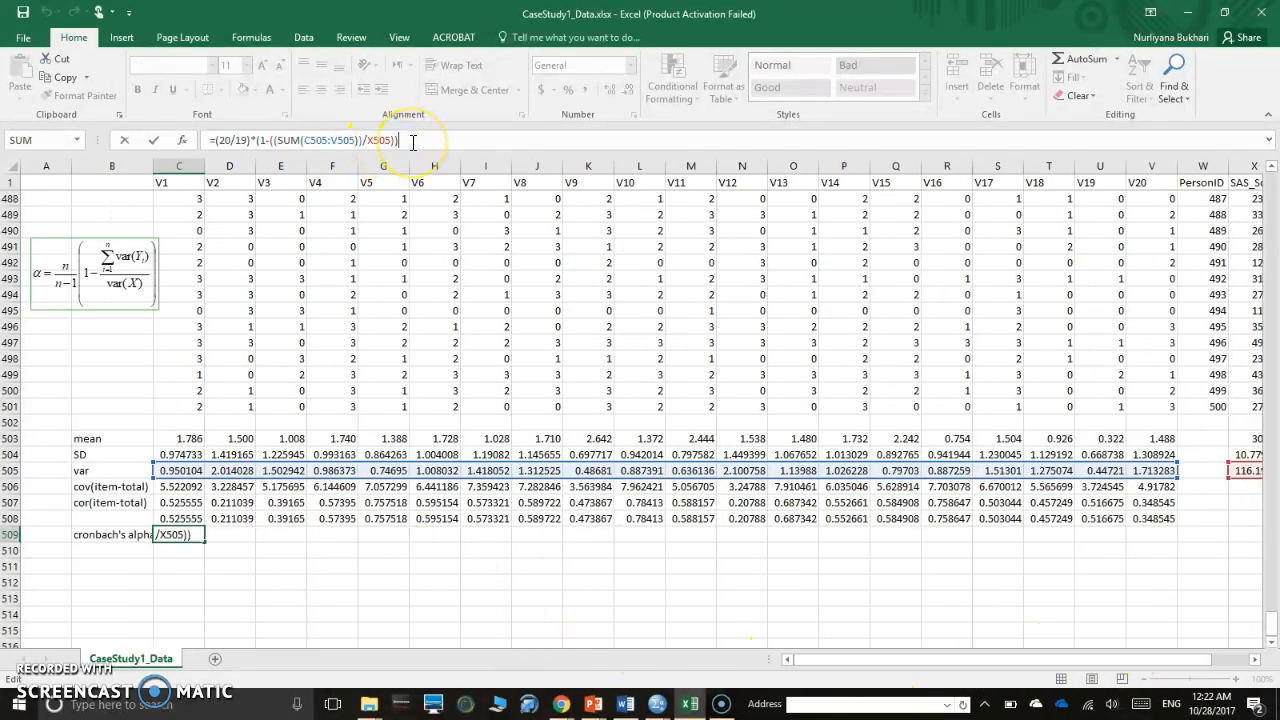
{"action": "left_click", "coordinate": [320, 563]}
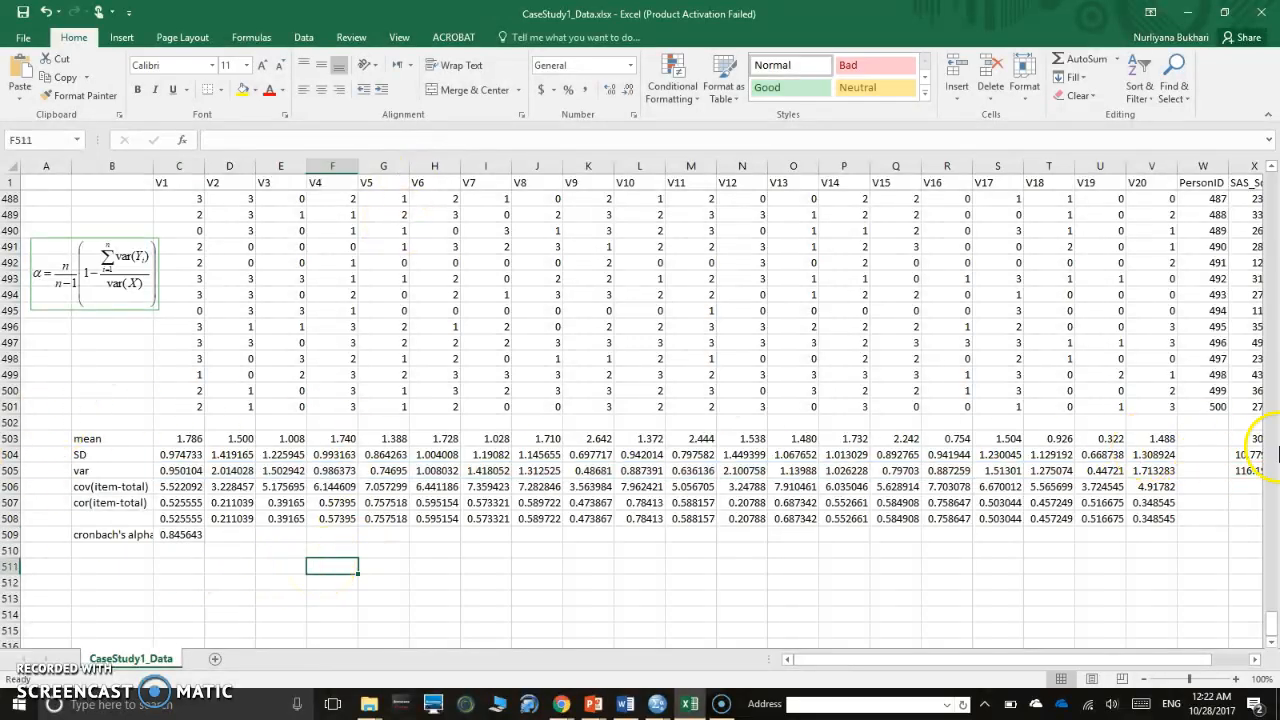
{"action": "left_click_drag", "start_coordinate": [878, 670], "coordinate": [936, 672]}
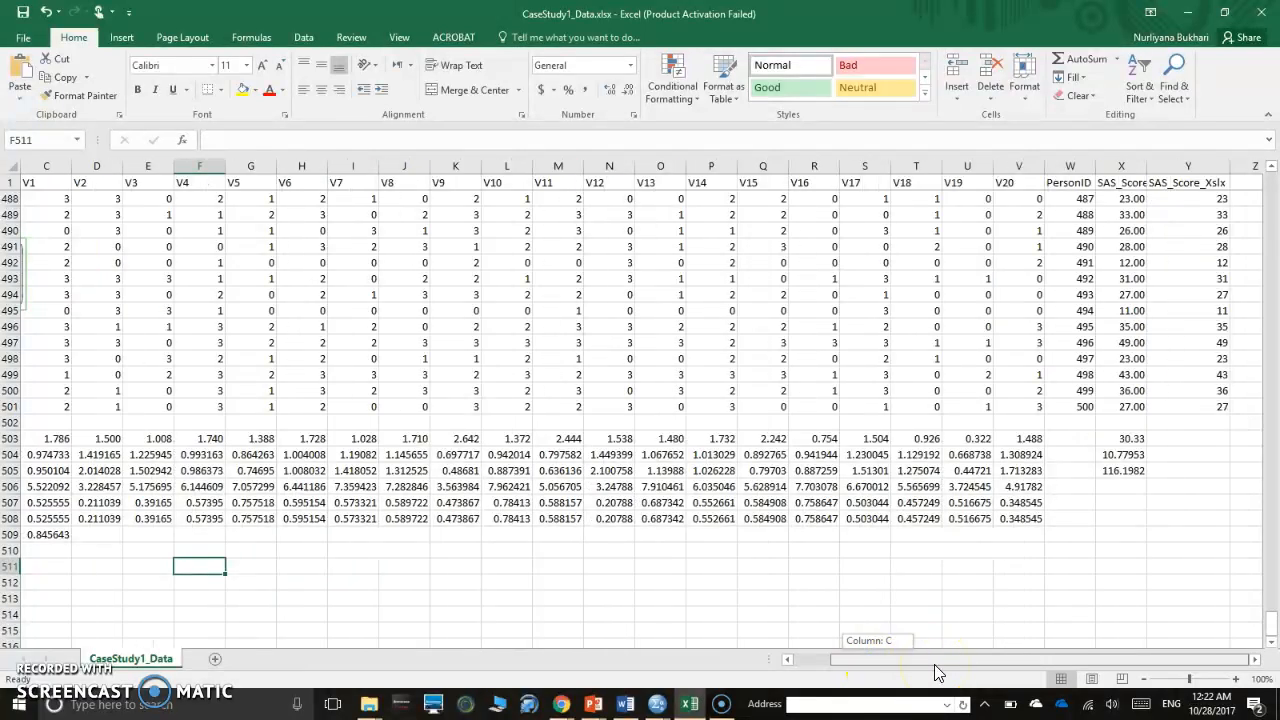
{"action": "left_click_drag", "start_coordinate": [930, 662], "coordinate": [827, 657]}
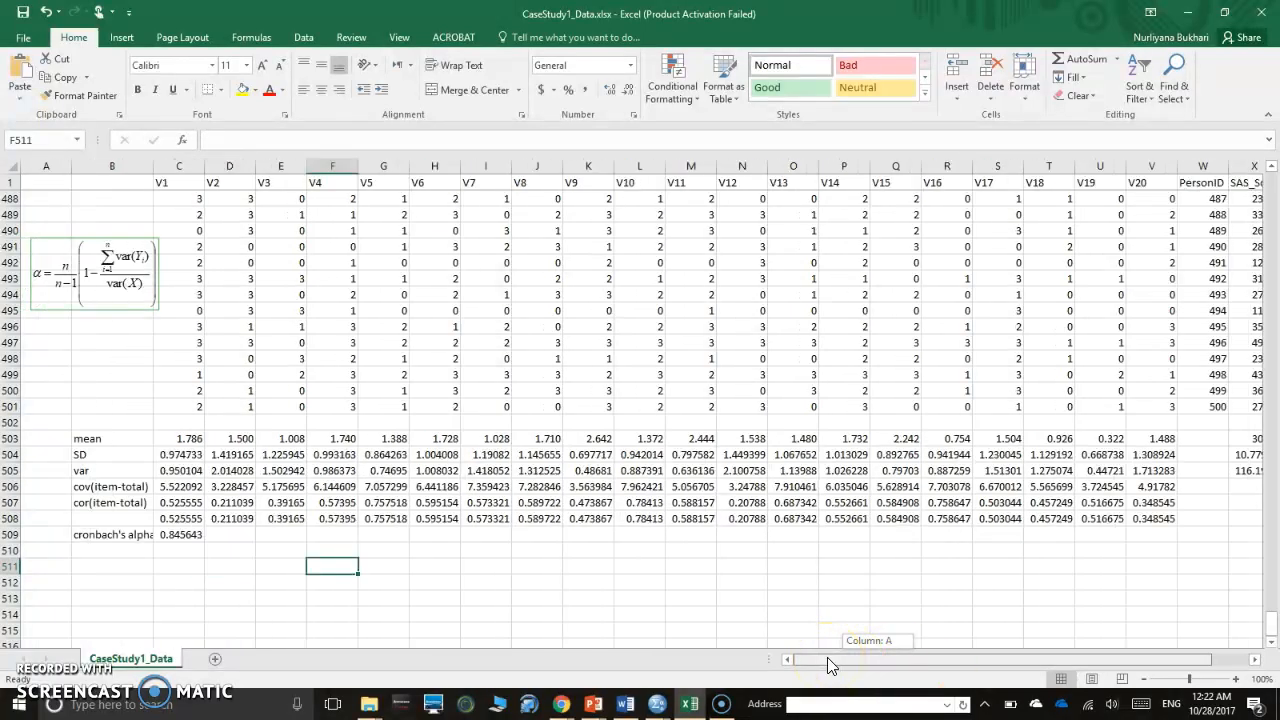
{"action": "left_click_drag", "start_coordinate": [827, 657], "coordinate": [827, 657]}
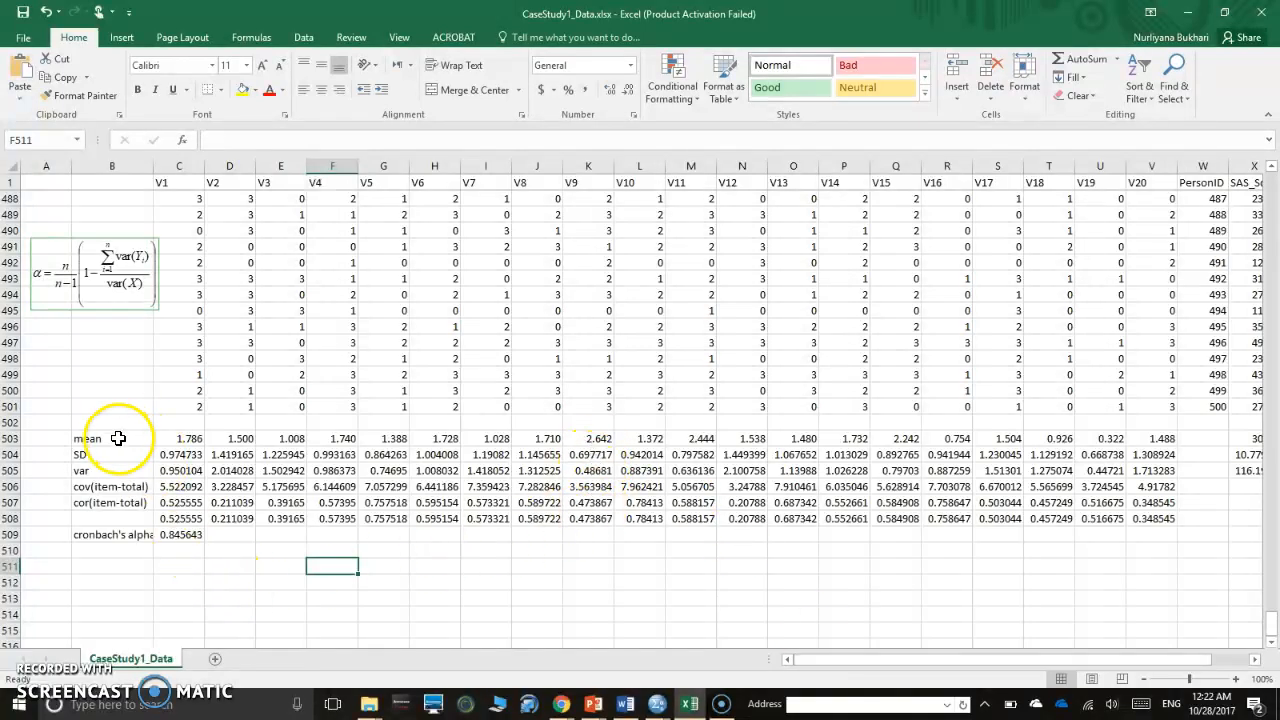
Step: Copy the statistics block B503:X509 from CaseStudy1_Data and paste it as values at A1 of a new sheet
{"action": "left_click_drag", "start_coordinate": [118, 438], "coordinate": [1256, 534]}
{"action": "left_click_drag", "start_coordinate": [1071, 660], "coordinate": [1108, 665]}
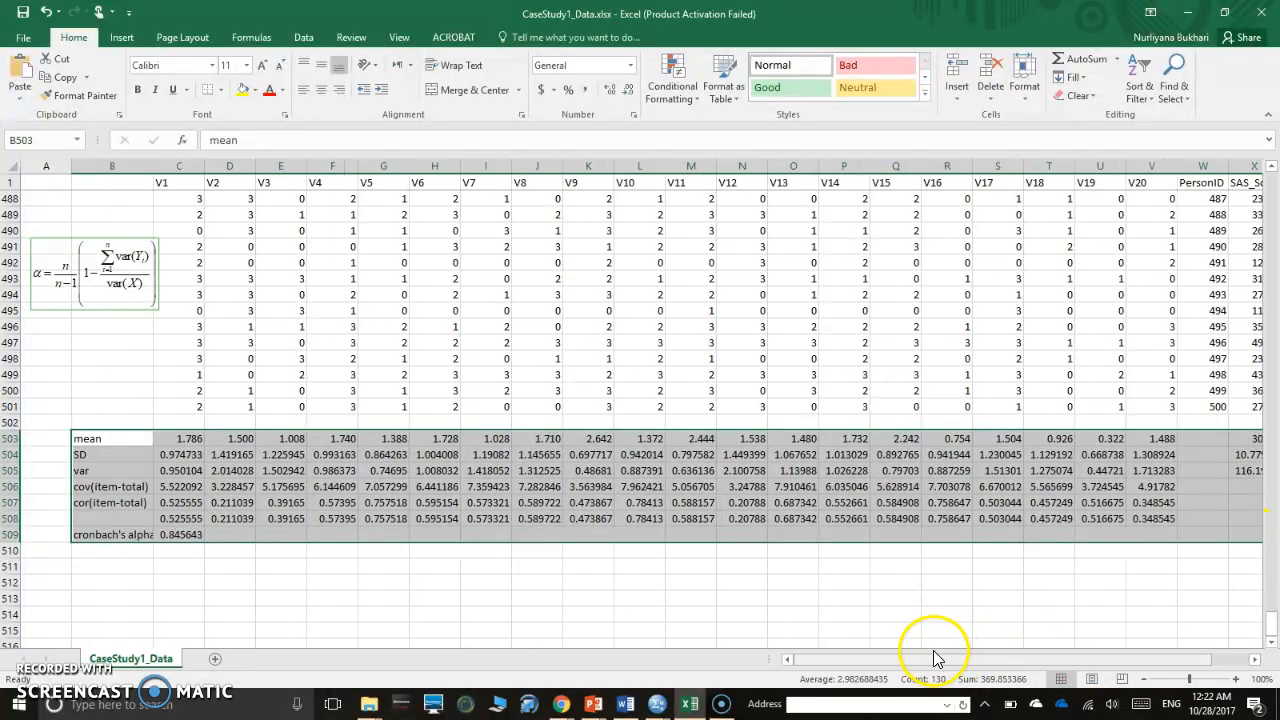
{"action": "right_click", "coordinate": [125, 441]}
{"action": "left_click", "coordinate": [170, 132]}
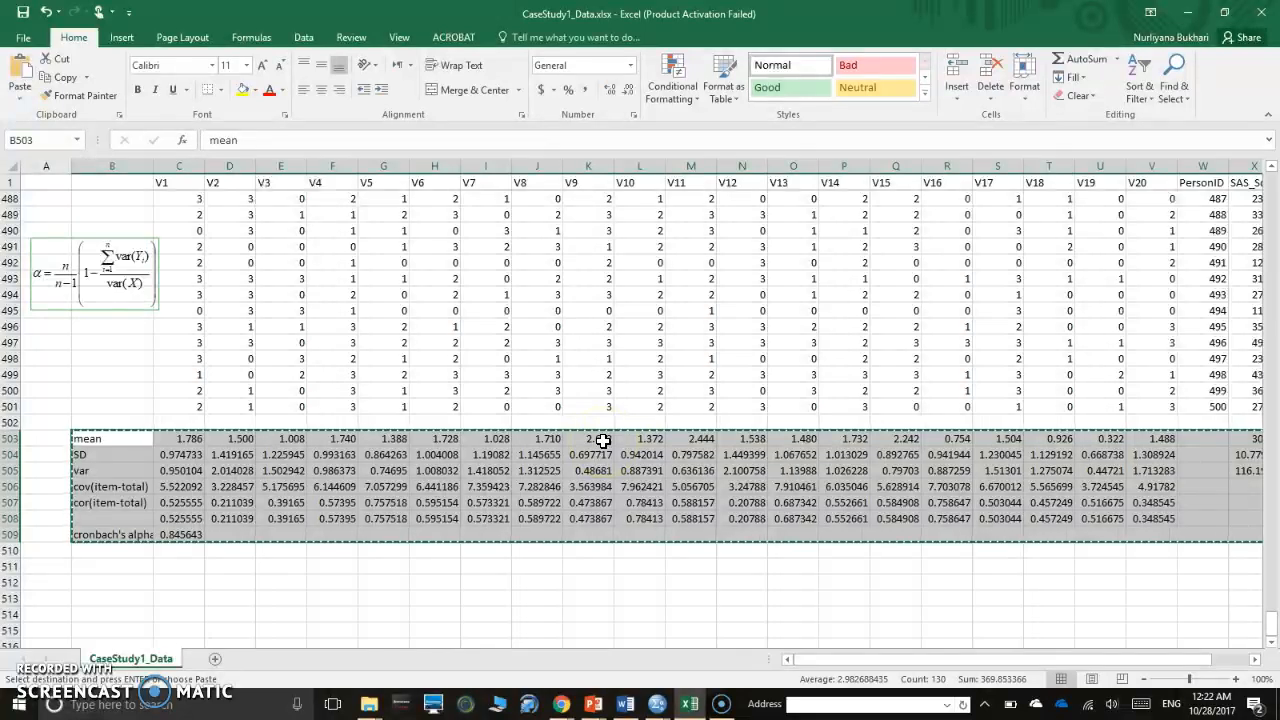
{"action": "left_click", "coordinate": [215, 660]}
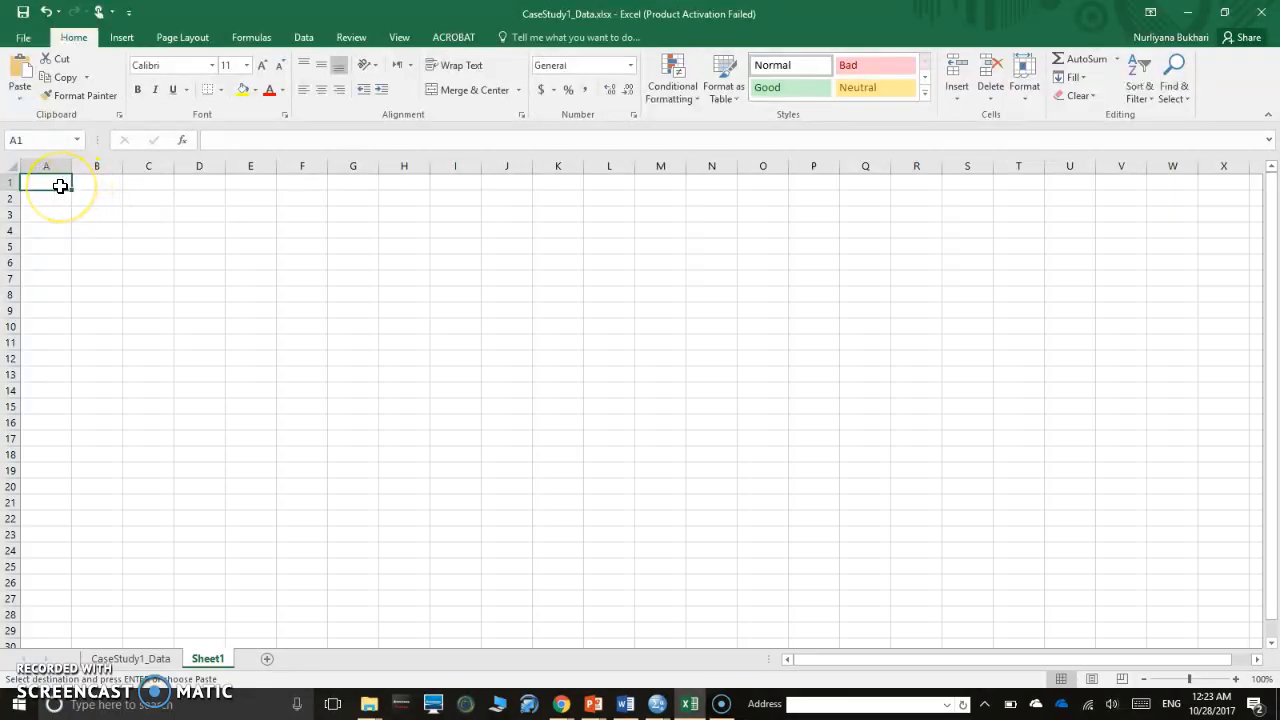
{"action": "right_click", "coordinate": [60, 186]}
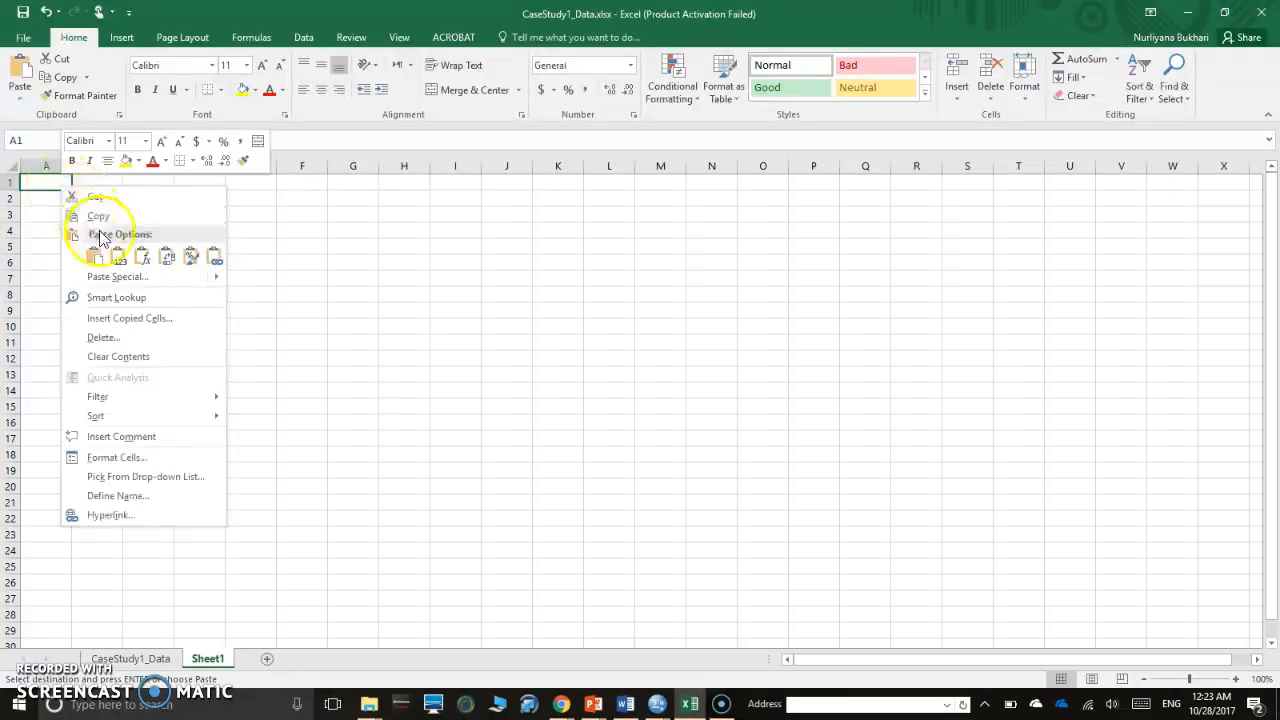
{"action": "left_click", "coordinate": [121, 258]}
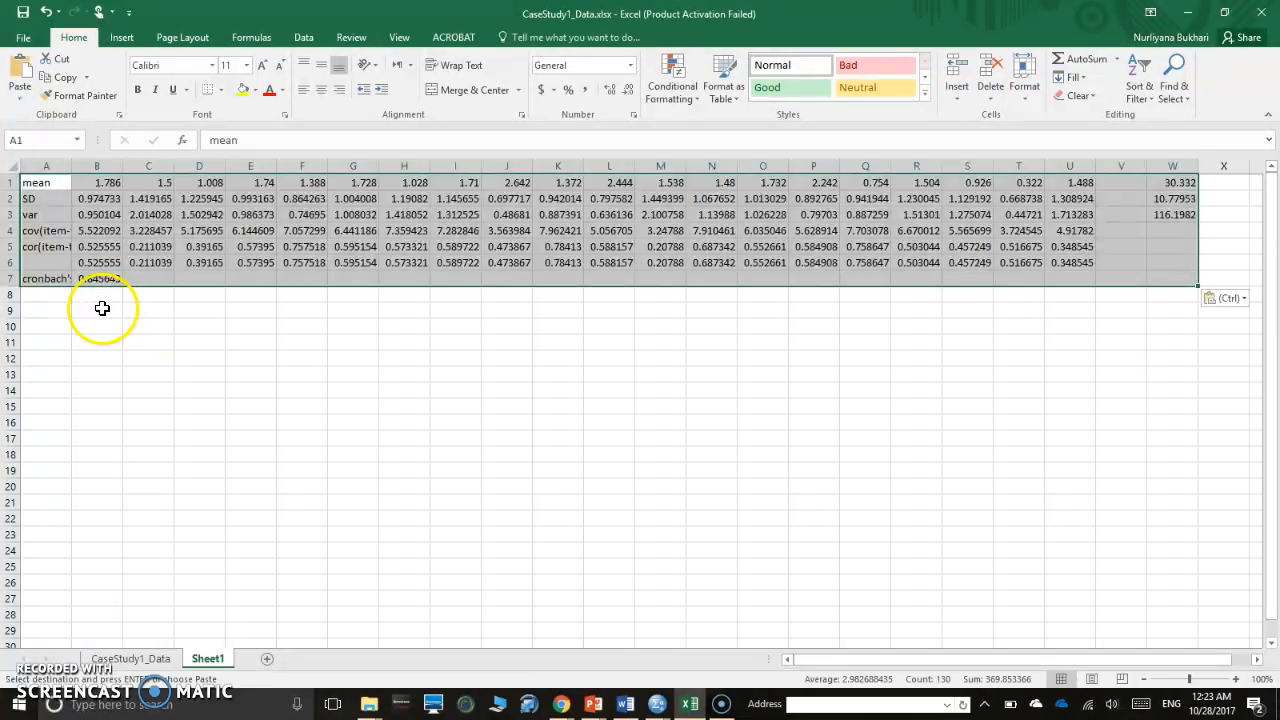
Step: Try a regular paste of the statistics block at A10 of Sheet1, and clear the pasted cells A10:W16
{"action": "left_click", "coordinate": [52, 328]}
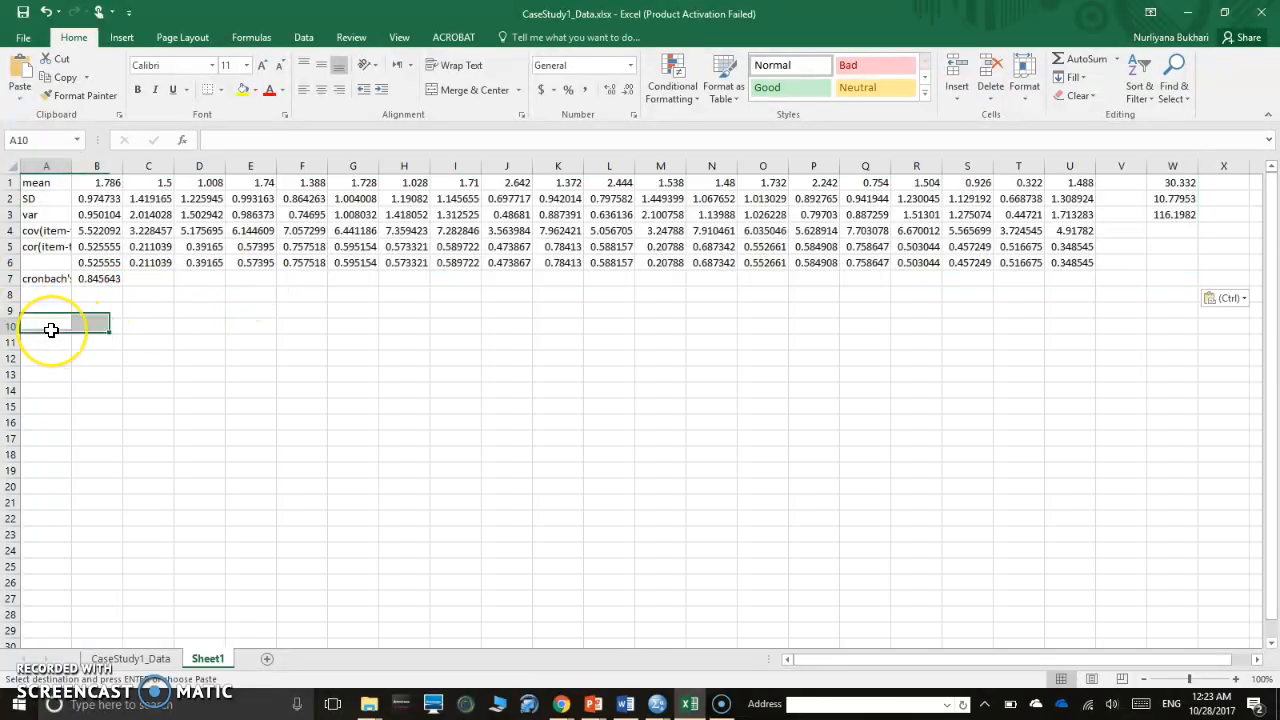
{"action": "right_click", "coordinate": [52, 329]}
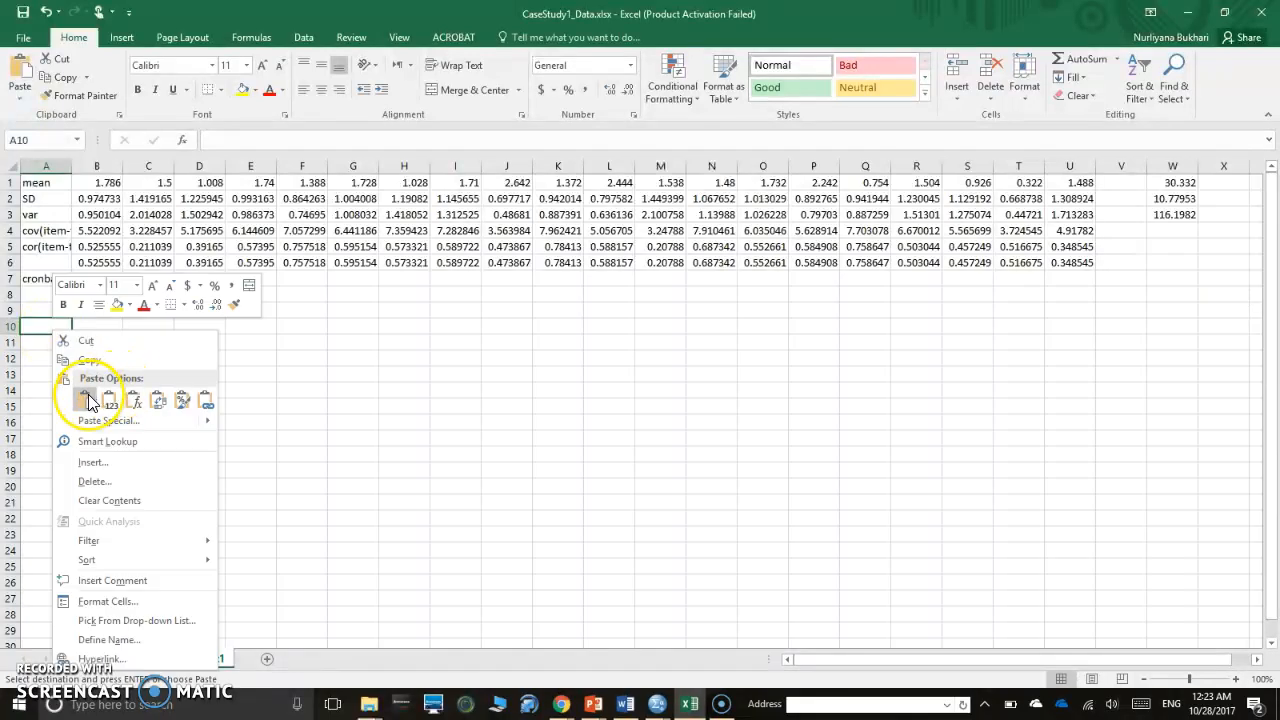
{"action": "left_click", "coordinate": [86, 400]}
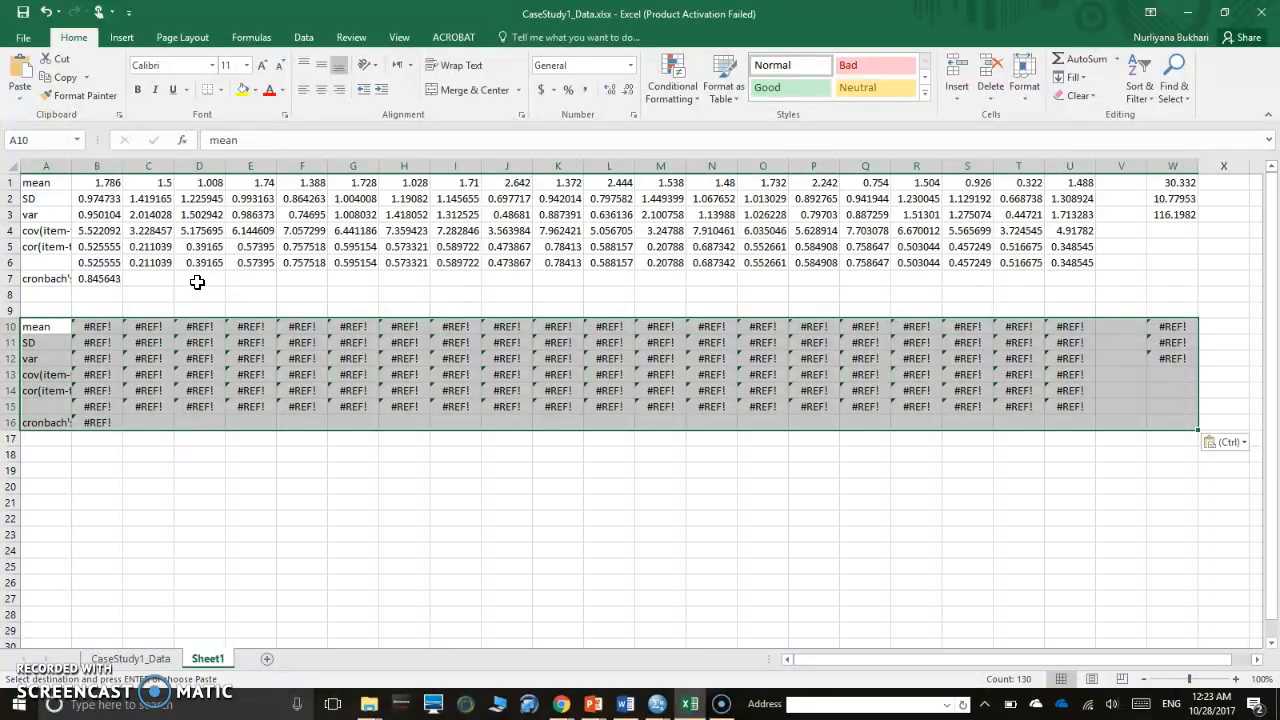
{"action": "key", "text": "Escape"}
{"action": "key", "text": "Delete"}
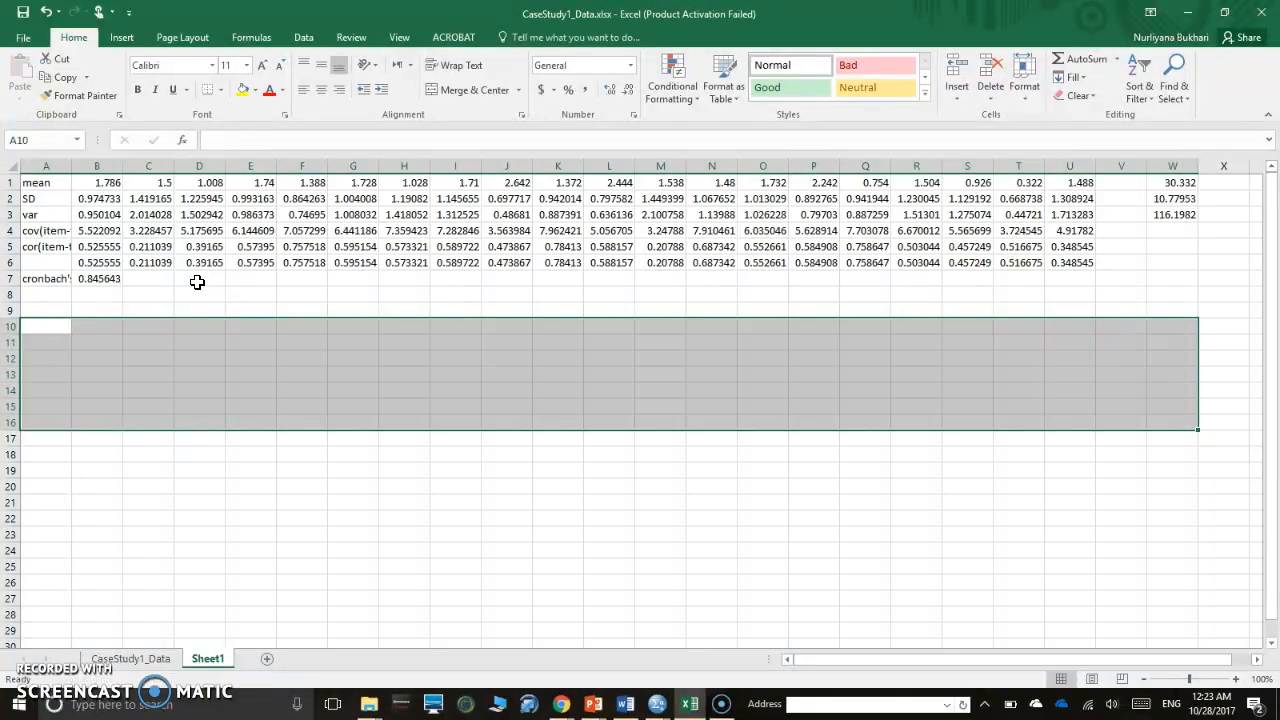
{"action": "right_click", "coordinate": [48, 329]}
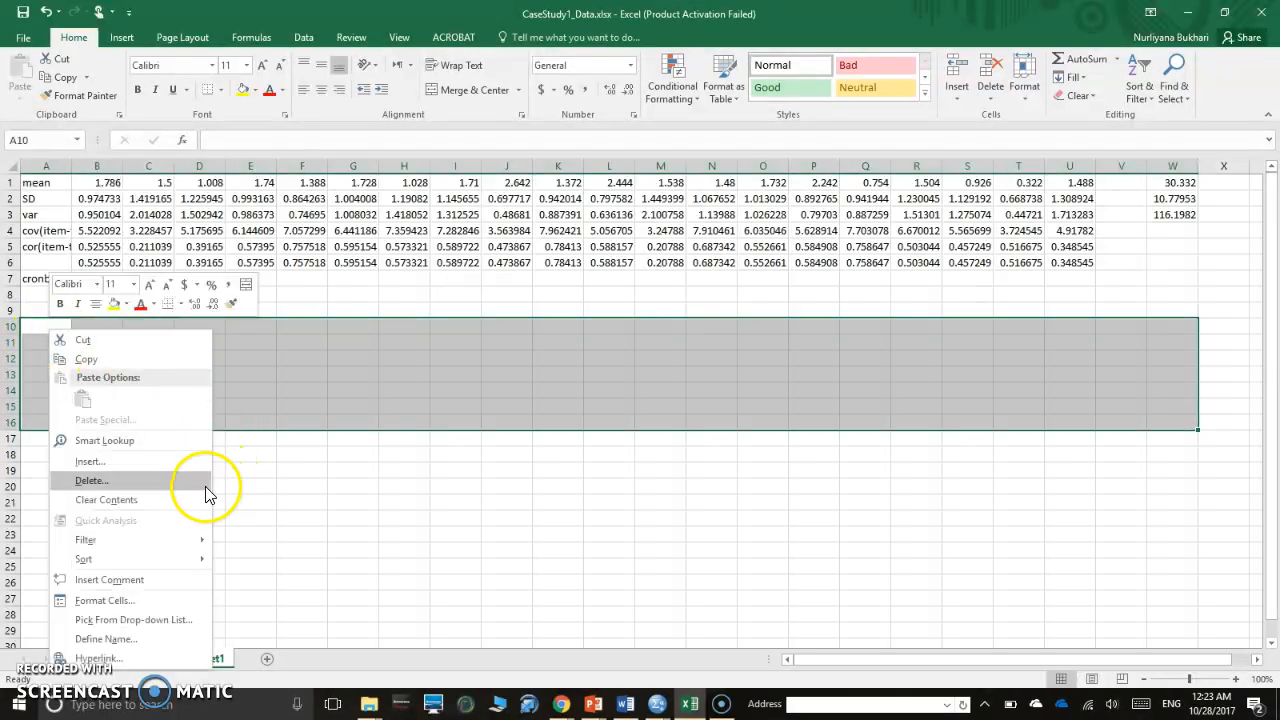
{"action": "left_click", "coordinate": [280, 480]}
{"action": "left_click", "coordinate": [210, 455]}
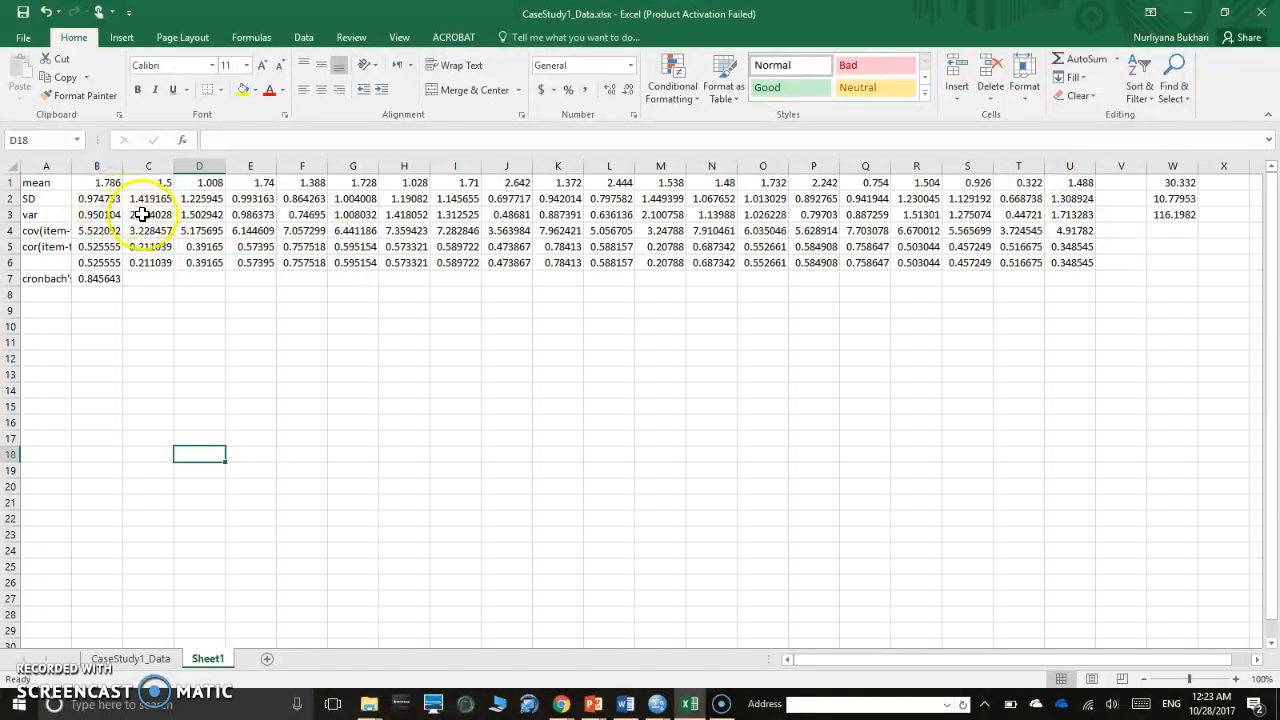
Step: Check that the Sheet1 cells hold plain values, comparing them with the formulas in the statistics rows of CaseStudy1_Data
{"action": "left_click", "coordinate": [95, 197]}
{"action": "left_click", "coordinate": [199, 214]}
{"action": "left_click", "coordinate": [352, 214]}
{"action": "left_click", "coordinate": [506, 230]}
{"action": "left_click", "coordinate": [609, 182]}
{"action": "left_click", "coordinate": [660, 214]}
{"action": "left_click", "coordinate": [502, 260]}
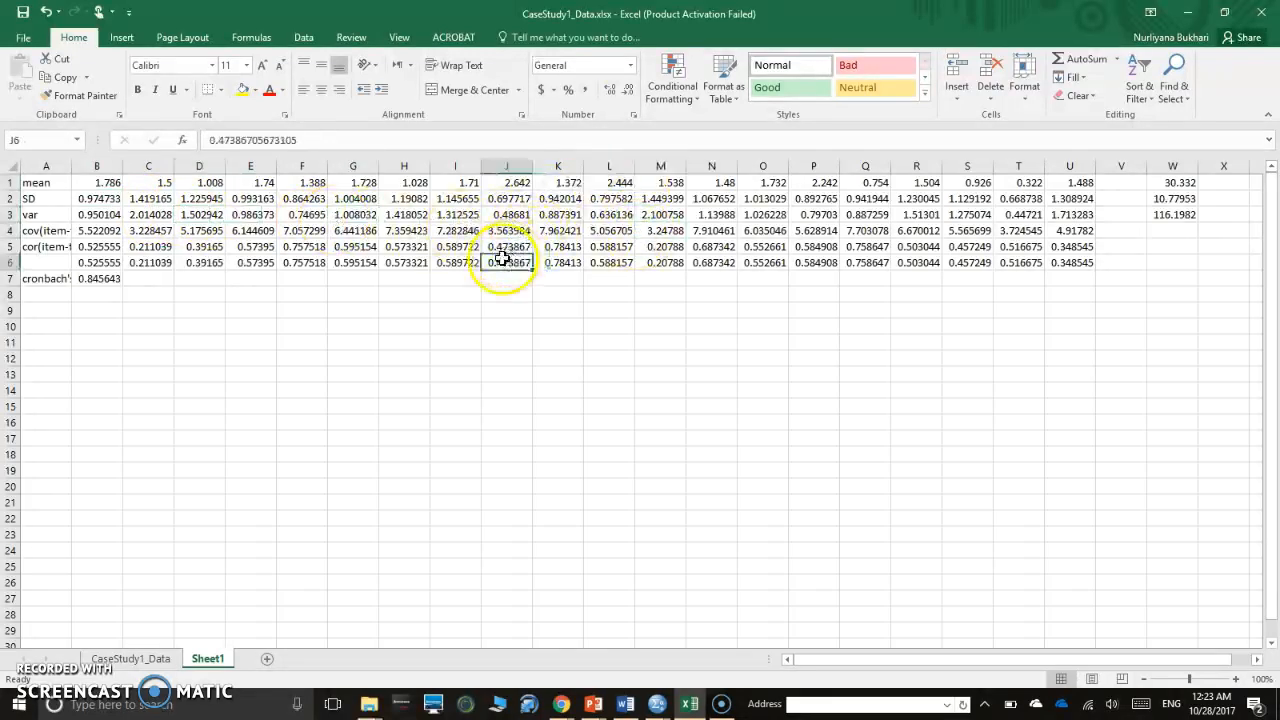
{"action": "left_click", "coordinate": [98, 278]}
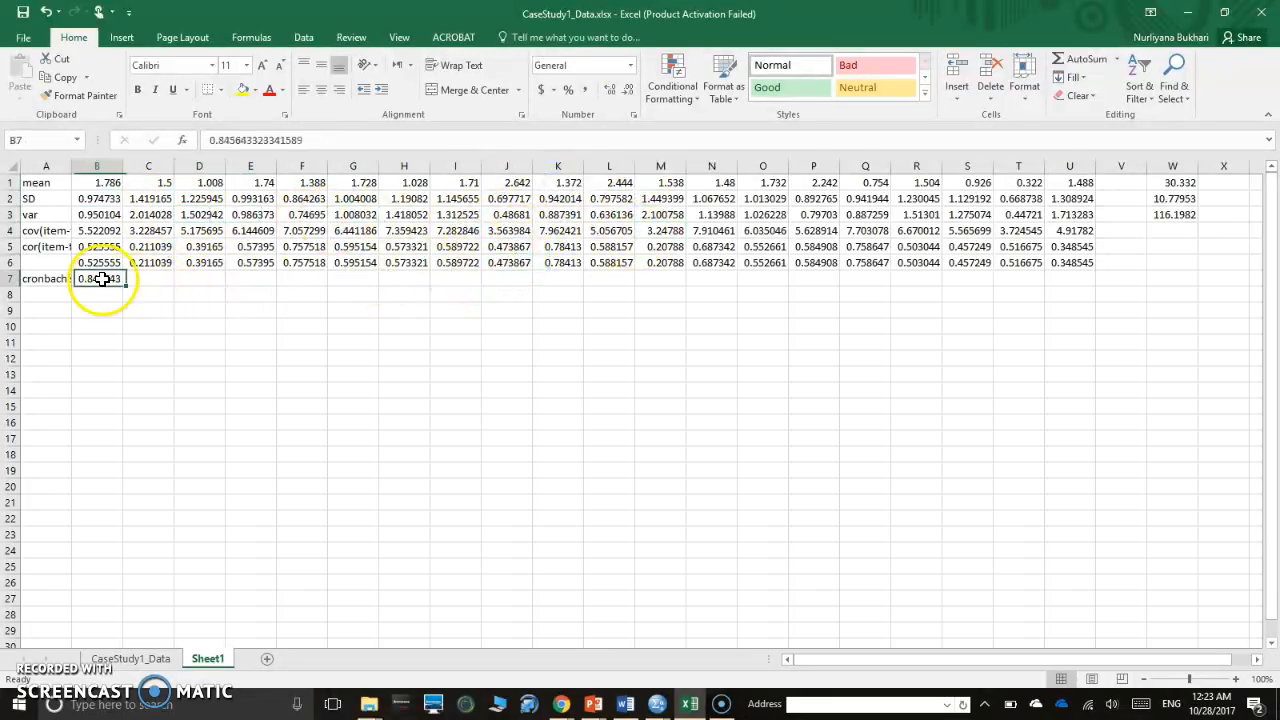
{"action": "left_click", "coordinate": [120, 660]}
{"action": "left_click", "coordinate": [283, 470]}
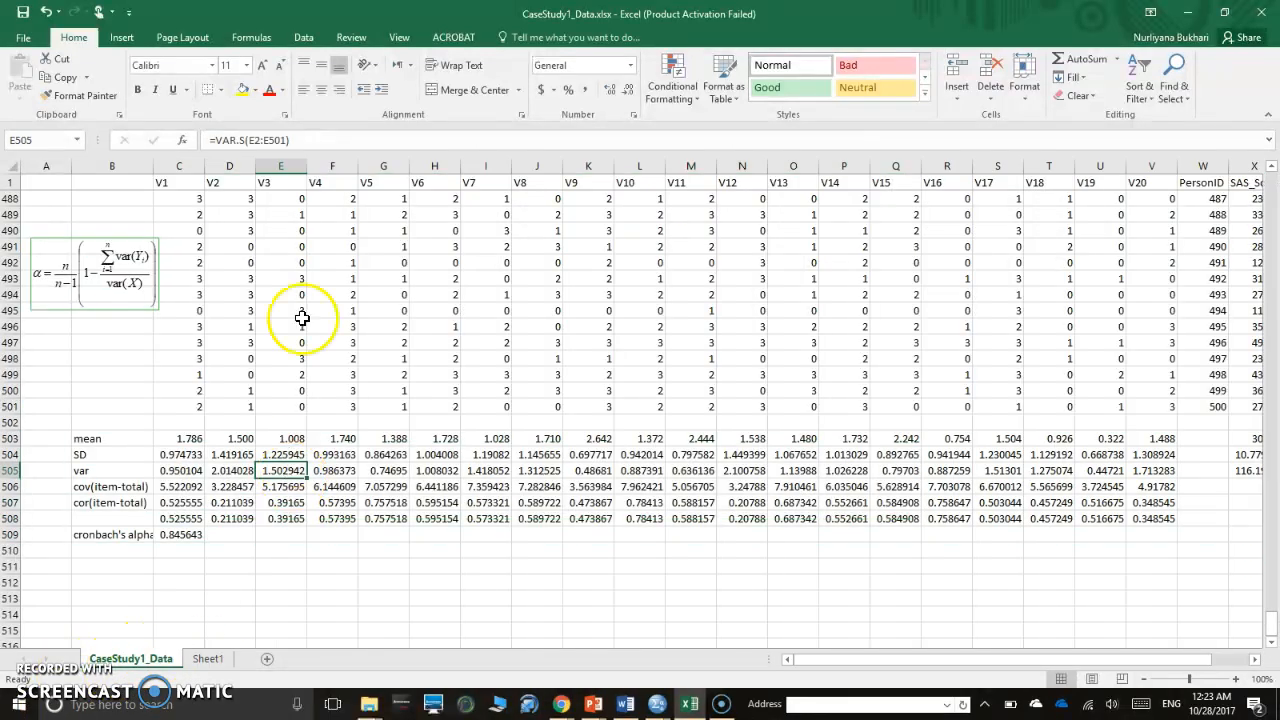
{"action": "left_click", "coordinate": [207, 660]}
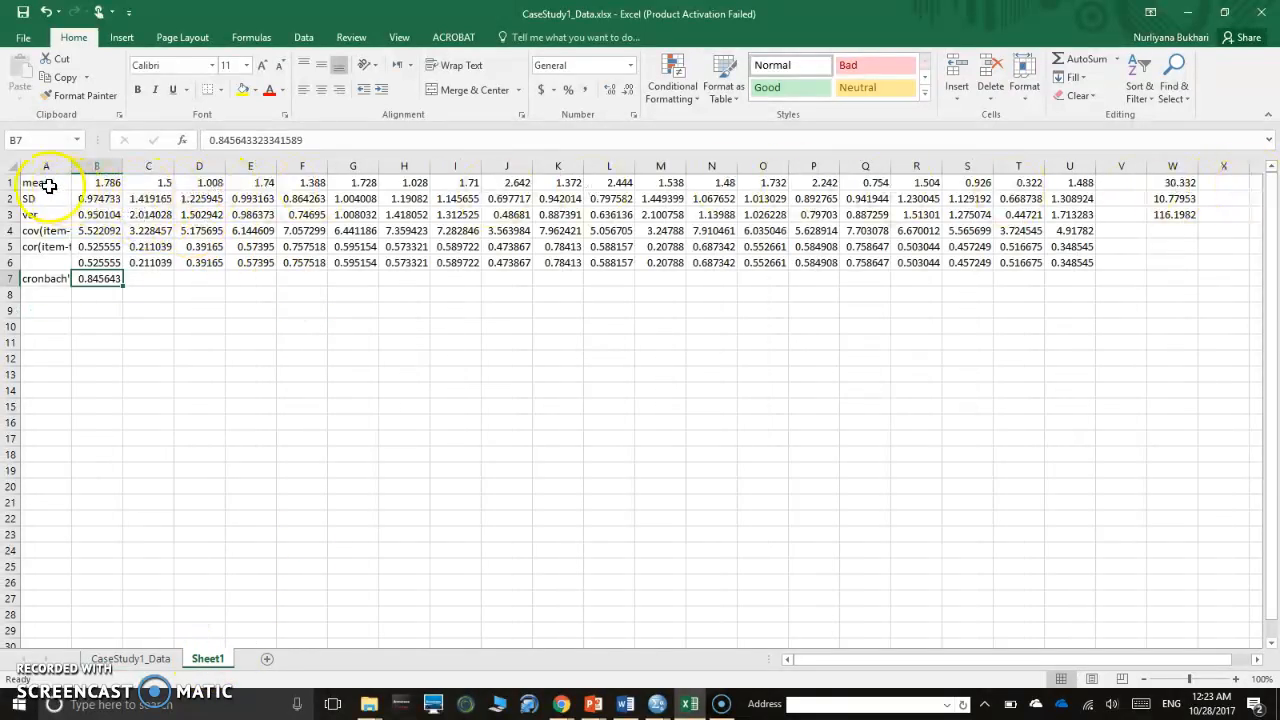
Step: Copy the block A1:W7 on Sheet1 and paste it transposed at B11
{"action": "left_click_drag", "start_coordinate": [47, 185], "coordinate": [1168, 279]}
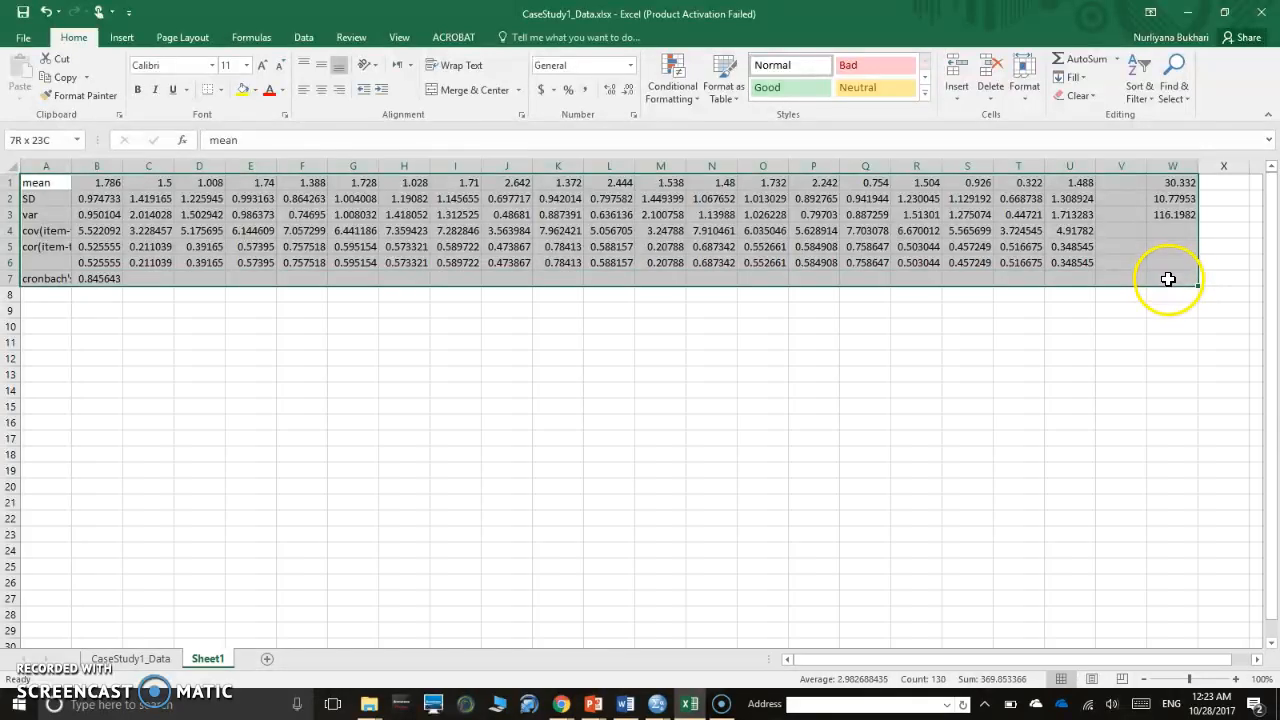
{"action": "right_click", "coordinate": [1168, 281]}
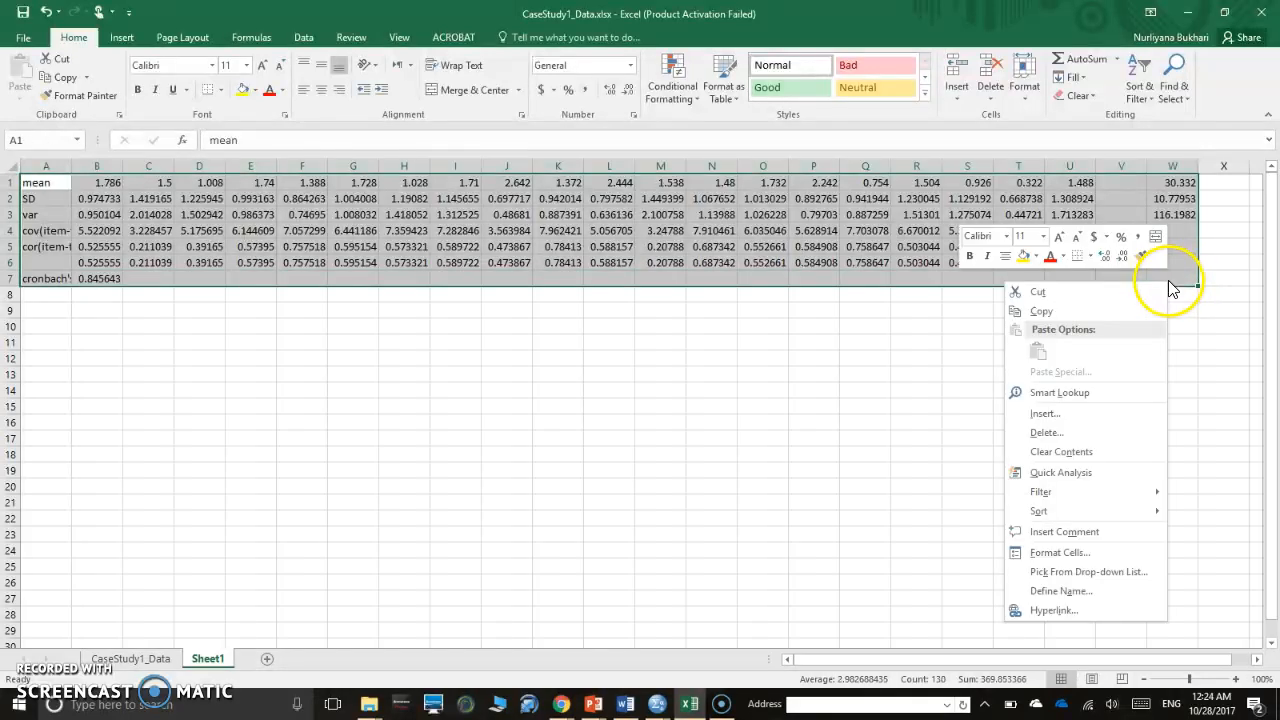
{"action": "left_click", "coordinate": [1102, 308]}
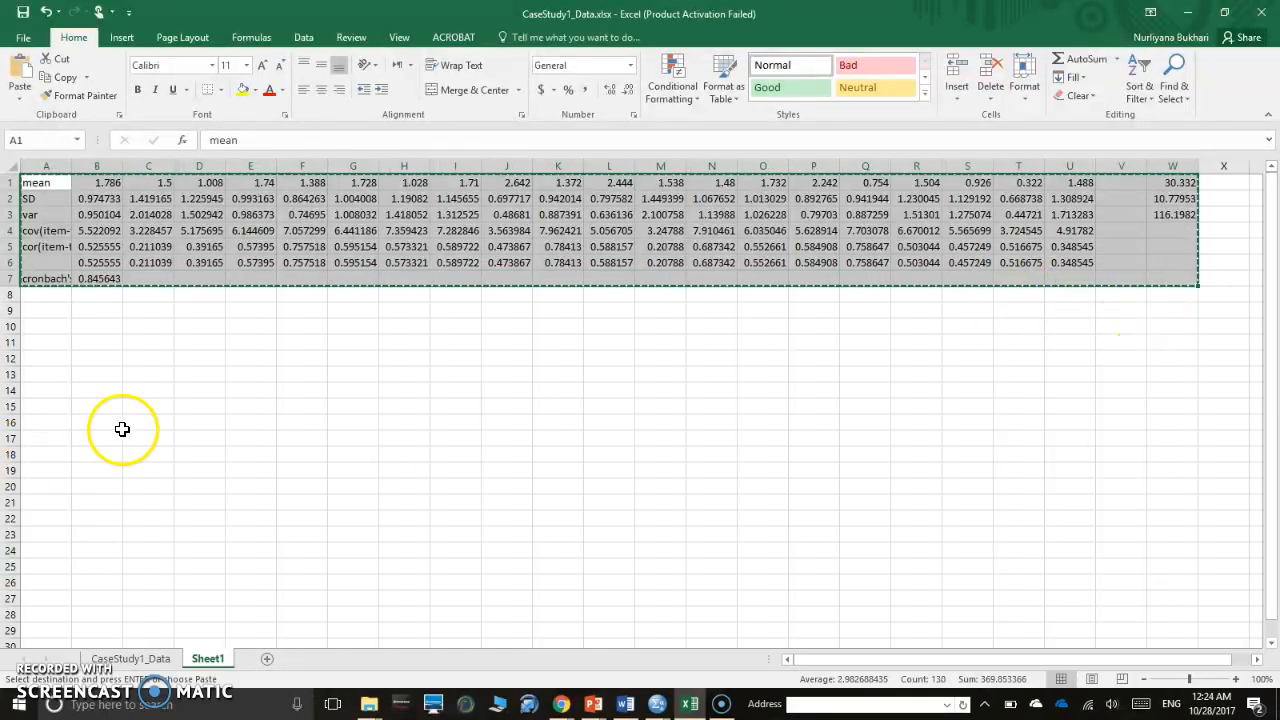
{"action": "left_click", "coordinate": [98, 342]}
{"action": "right_click", "coordinate": [98, 342]}
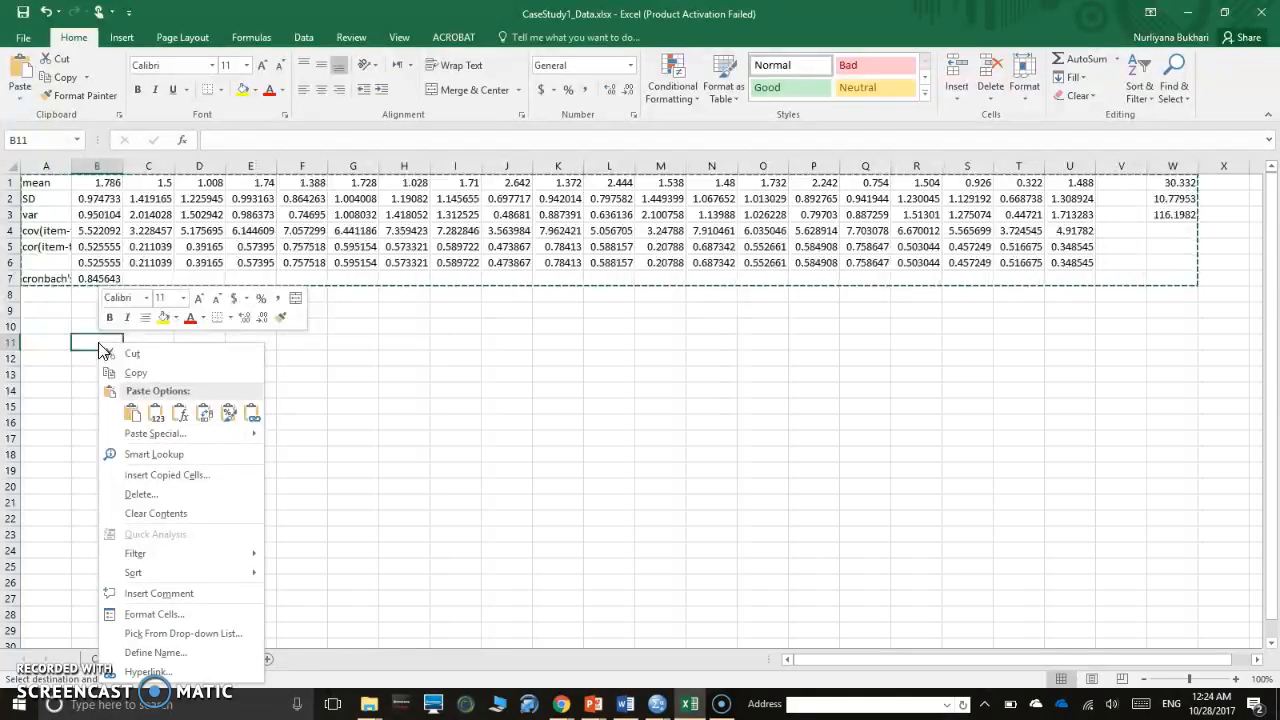
{"action": "left_click", "coordinate": [200, 376]}
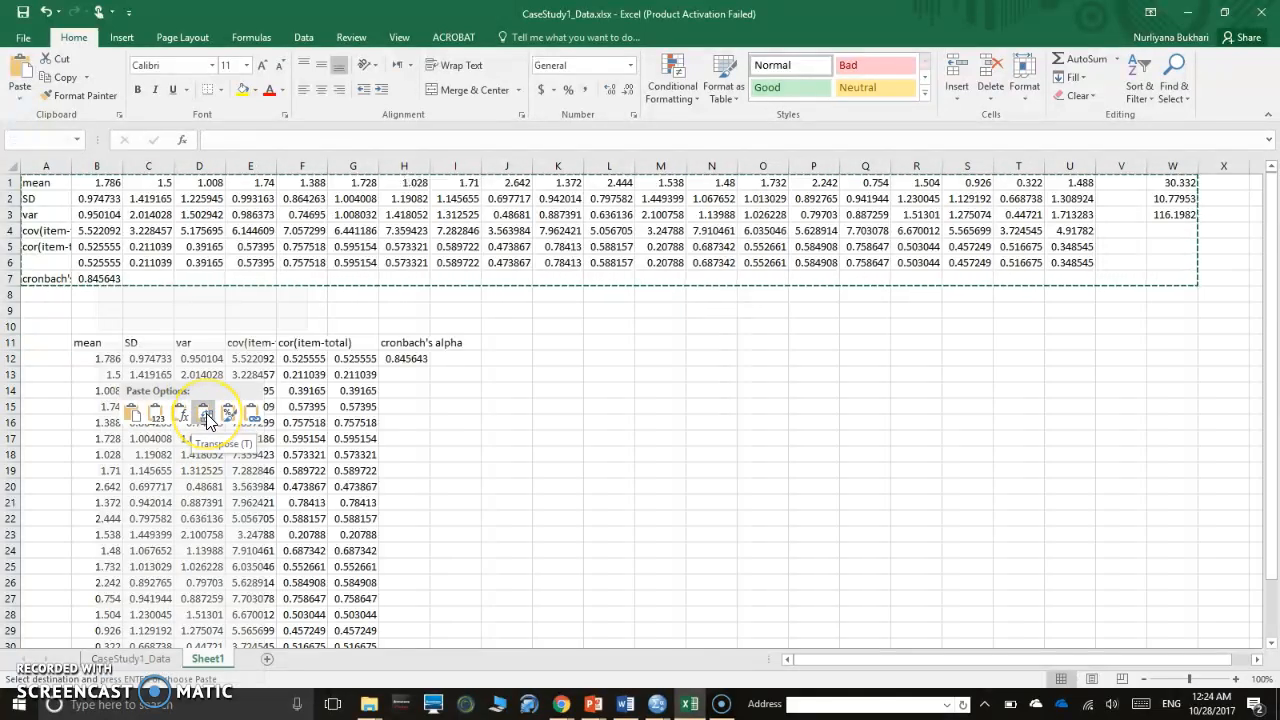
{"action": "left_click", "coordinate": [206, 420]}
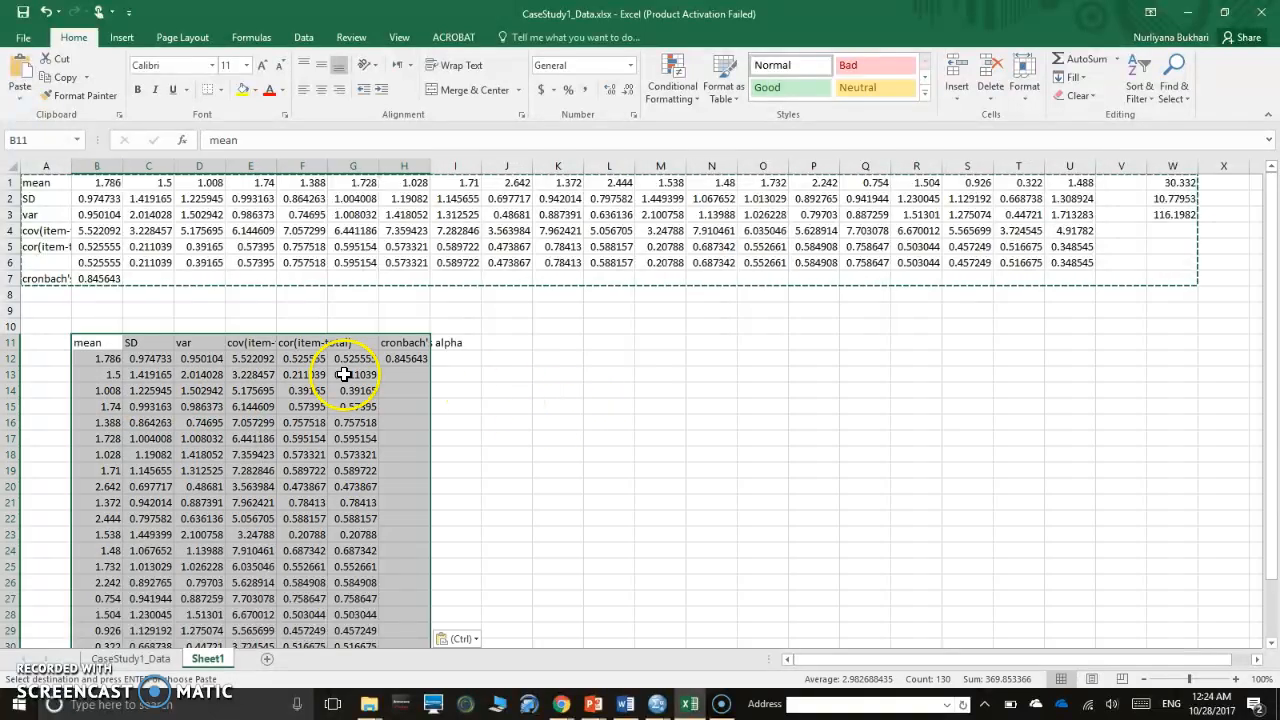
Step: Auto-fit the widths of columns F and G, which hold the transposed item-total correlations
{"action": "scroll", "coordinate": [481, 440], "scroll_direction": "down", "scroll_amount": 2}
{"action": "scroll", "coordinate": [480, 446], "scroll_direction": "down", "scroll_amount": 1}
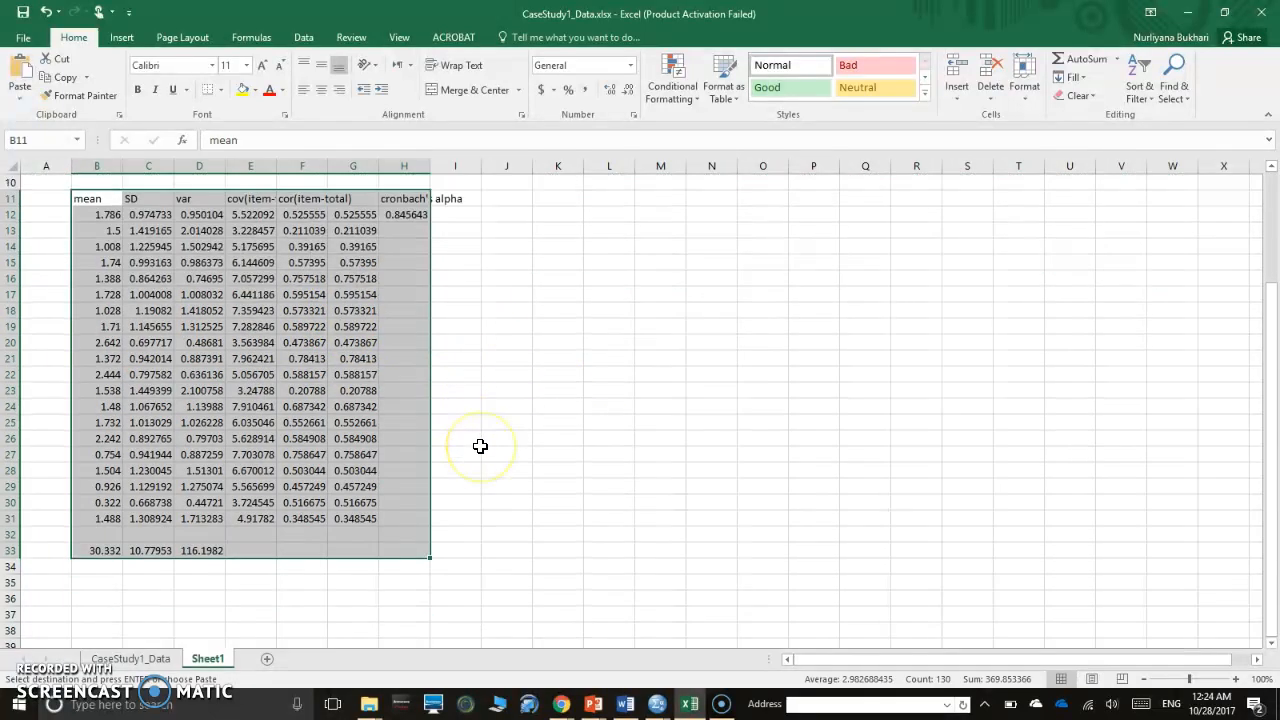
{"action": "scroll", "coordinate": [480, 446], "scroll_direction": "up", "scroll_amount": 1}
{"action": "left_click", "coordinate": [506, 426]}
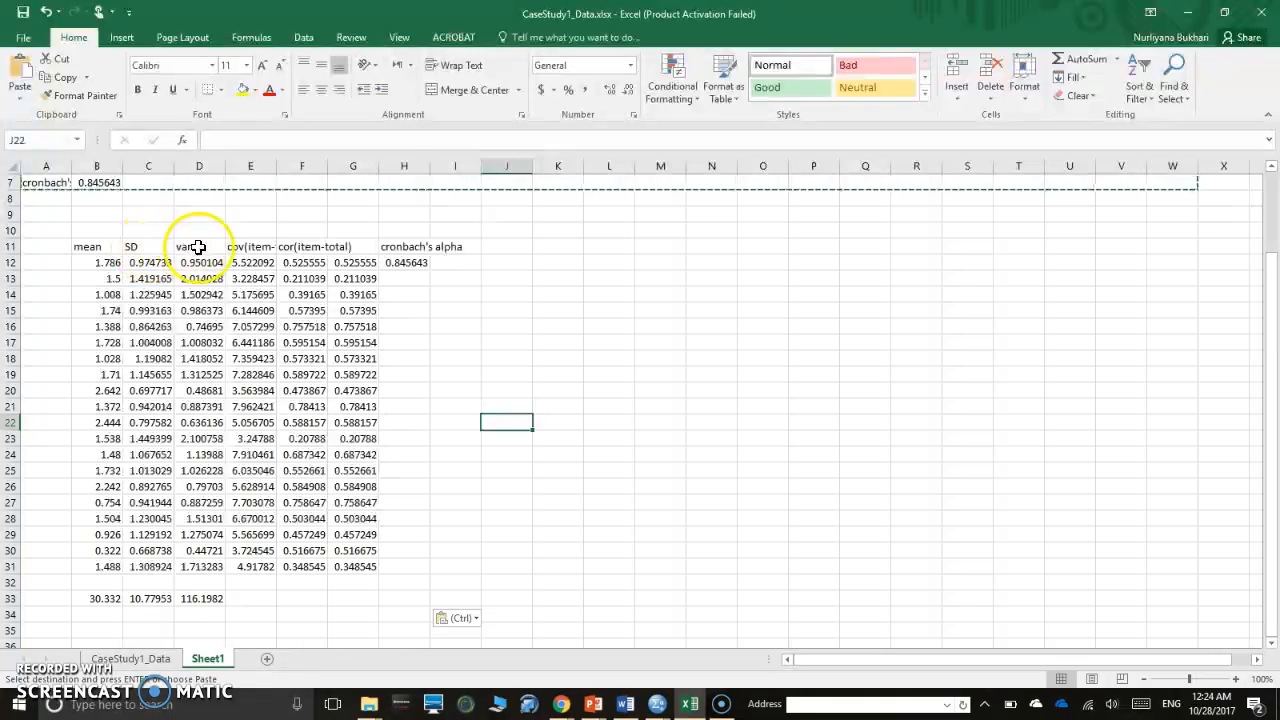
{"action": "double_click", "coordinate": [327, 166]}
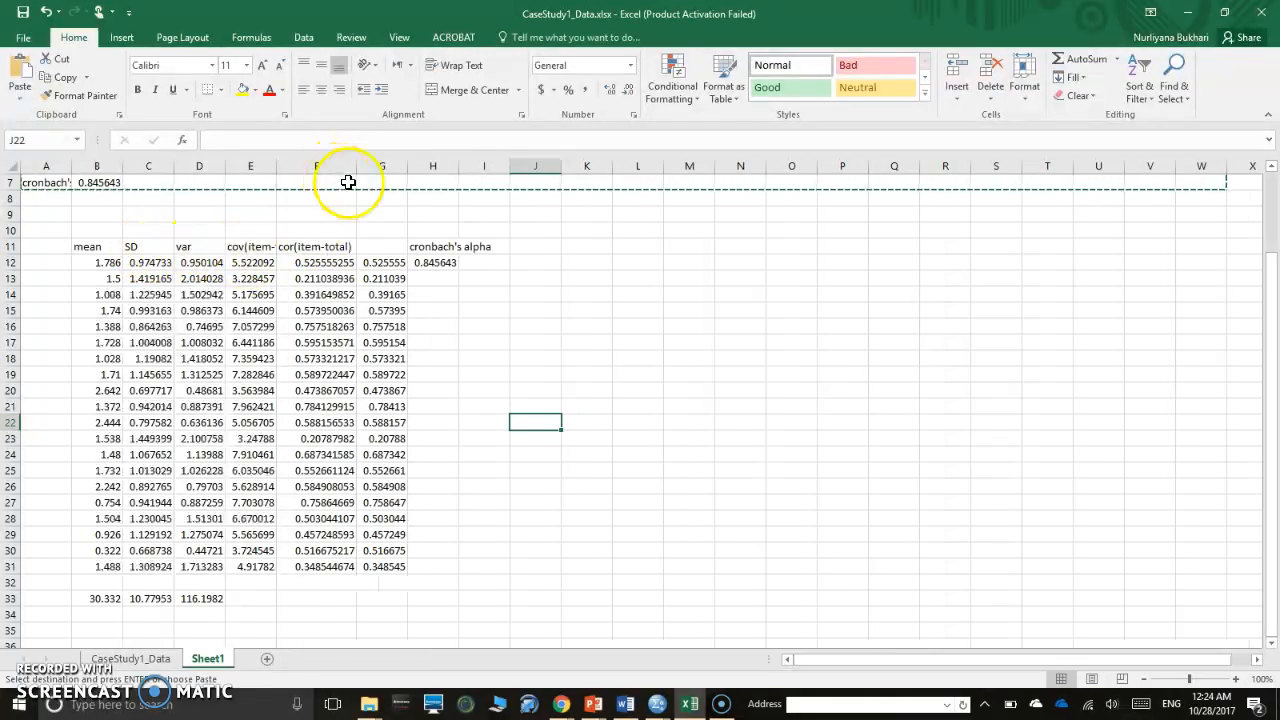
{"action": "double_click", "coordinate": [408, 166]}
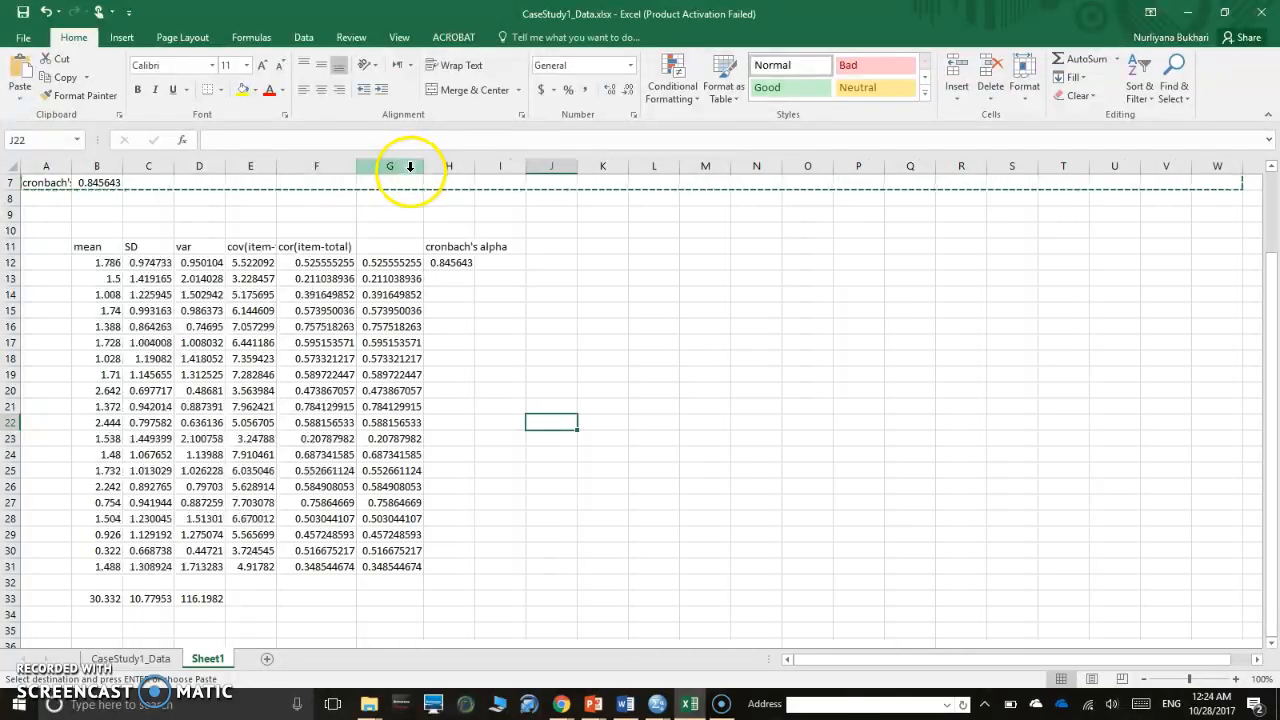
Step: Clear the duplicate correlations in G11:G33 and auto-fit the width of column H with Cronbach's alpha
{"action": "left_click", "coordinate": [376, 259]}
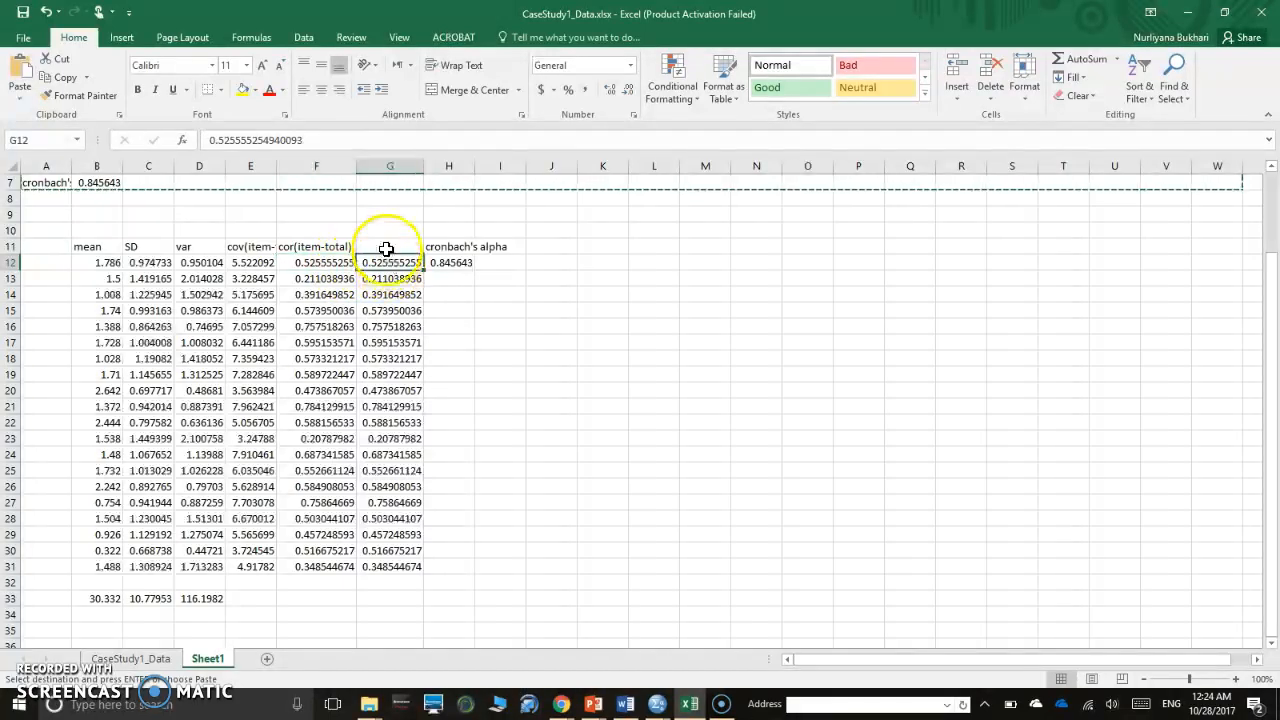
{"action": "left_click_drag", "start_coordinate": [386, 241], "coordinate": [389, 590]}
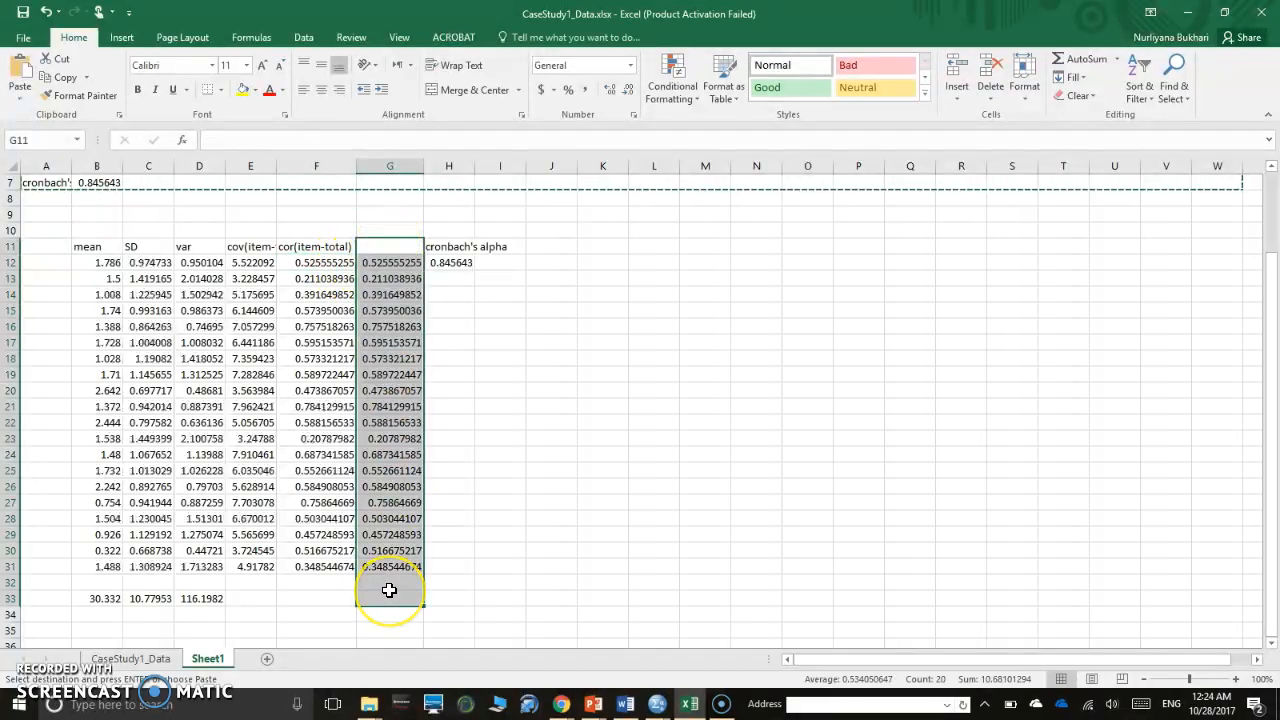
{"action": "key", "text": "Delete"}
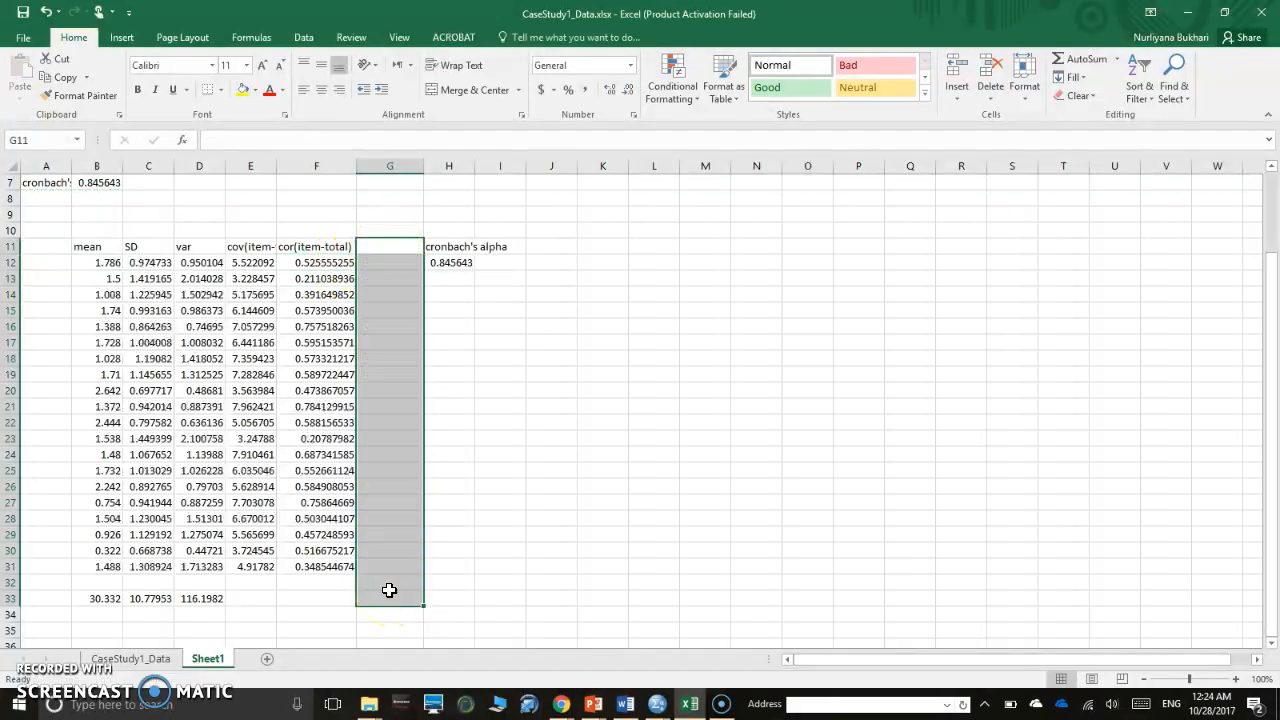
{"action": "left_click", "coordinate": [452, 408]}
{"action": "double_click", "coordinate": [472, 166]}
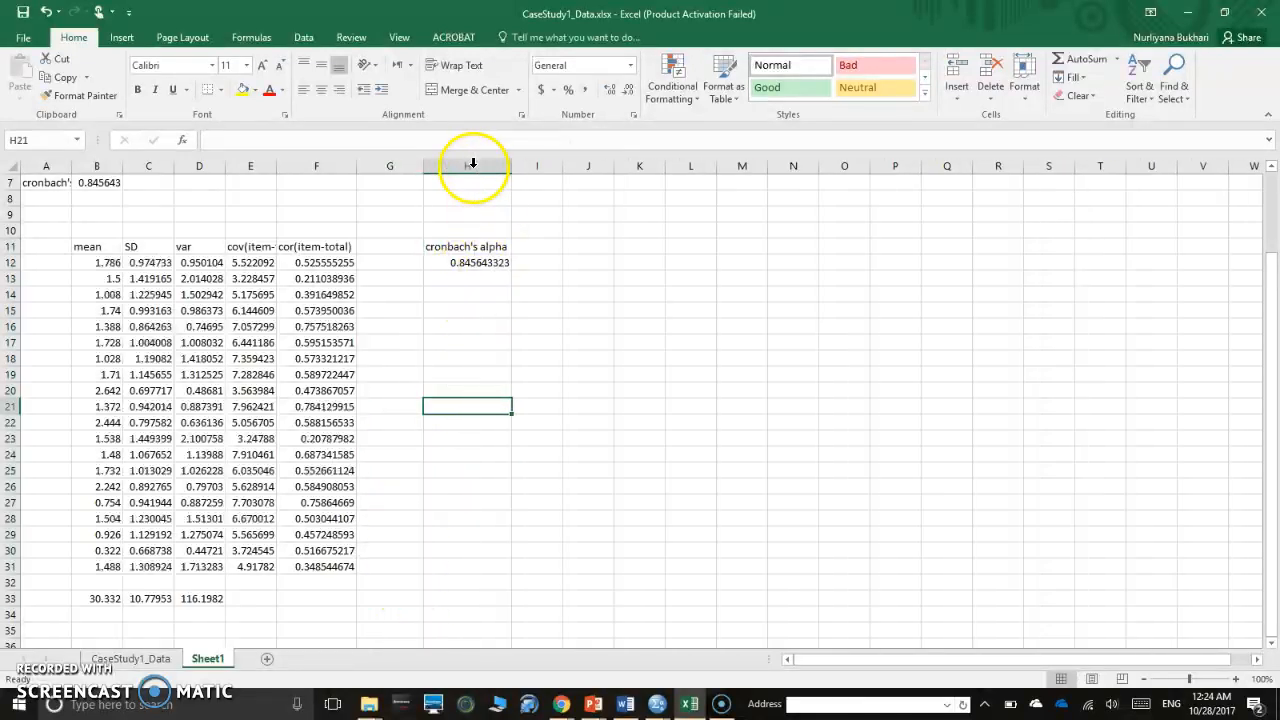
Step: Examine the total-score mean, SD and variance in row 33 beneath the item statistics
{"action": "left_click", "coordinate": [92, 598]}
{"action": "scroll", "coordinate": [94, 598], "scroll_direction": "down", "scroll_amount": 3}
{"action": "scroll", "coordinate": [94, 598], "scroll_direction": "up", "scroll_amount": 3}
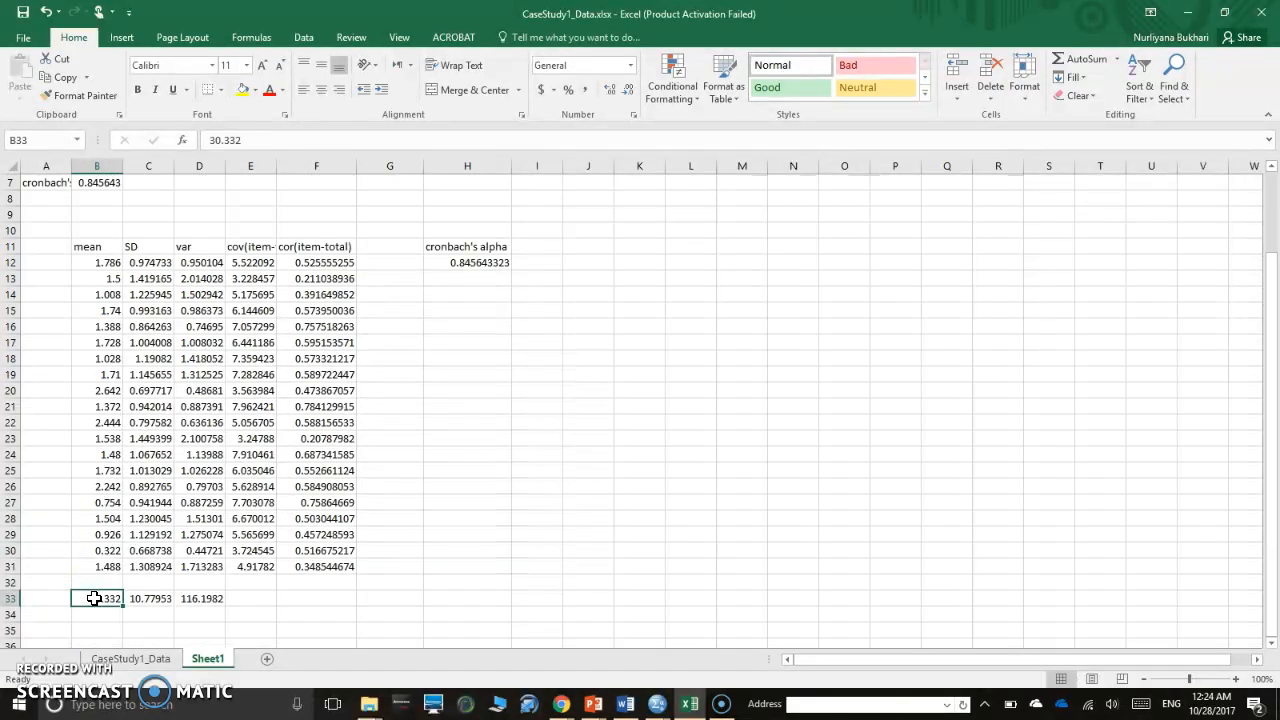
{"action": "scroll", "coordinate": [94, 598], "scroll_direction": "down", "scroll_amount": 1}
{"action": "left_click", "coordinate": [157, 551]}
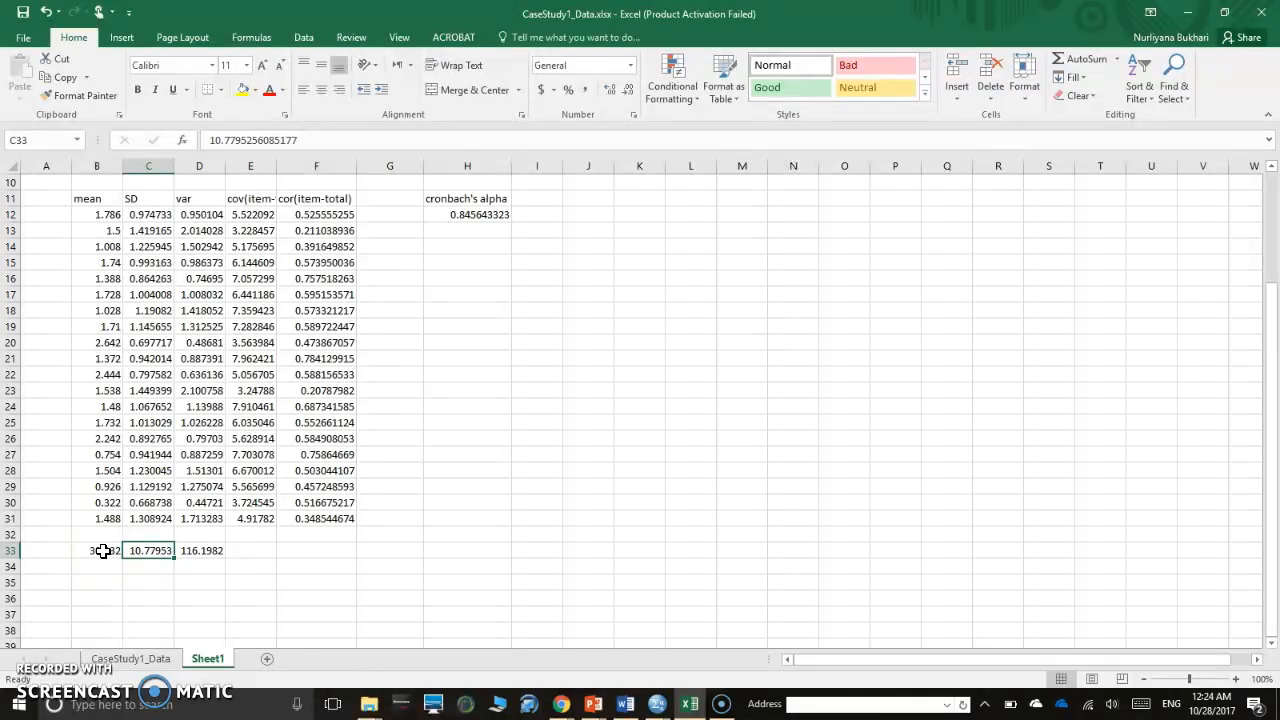
{"action": "left_click_drag", "start_coordinate": [118, 552], "coordinate": [270, 556]}
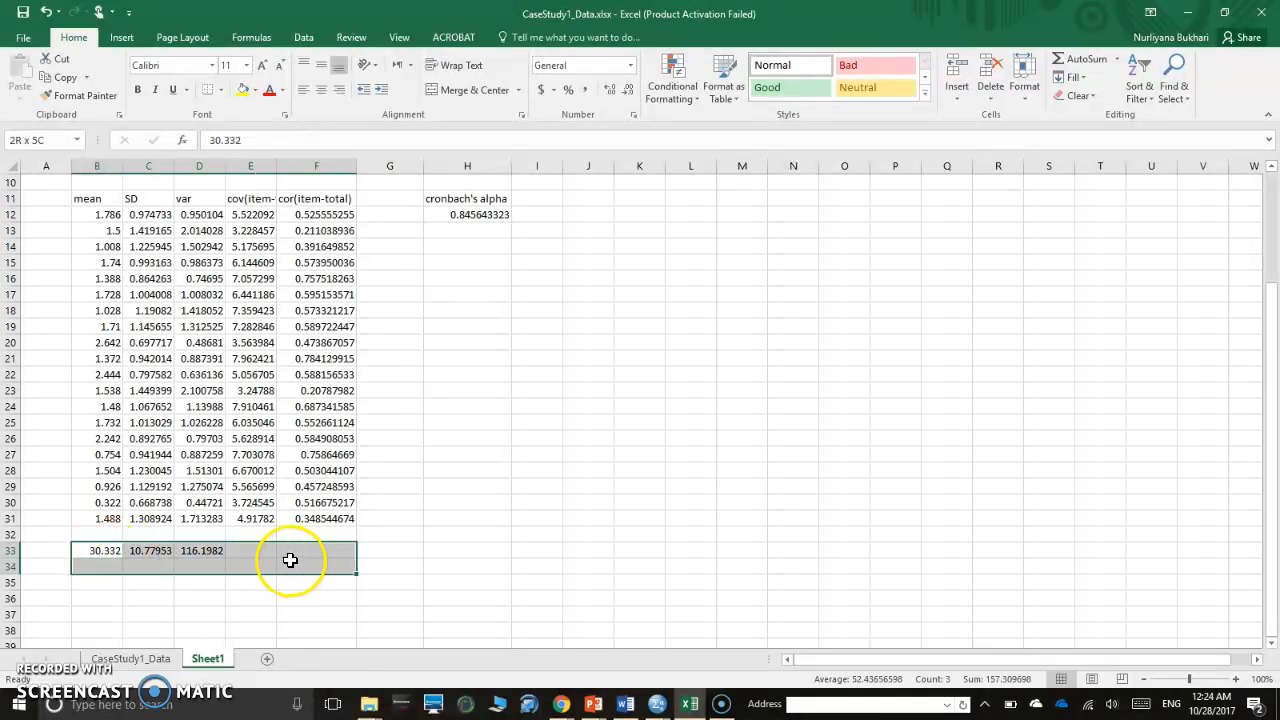
{"action": "left_click", "coordinate": [166, 568]}
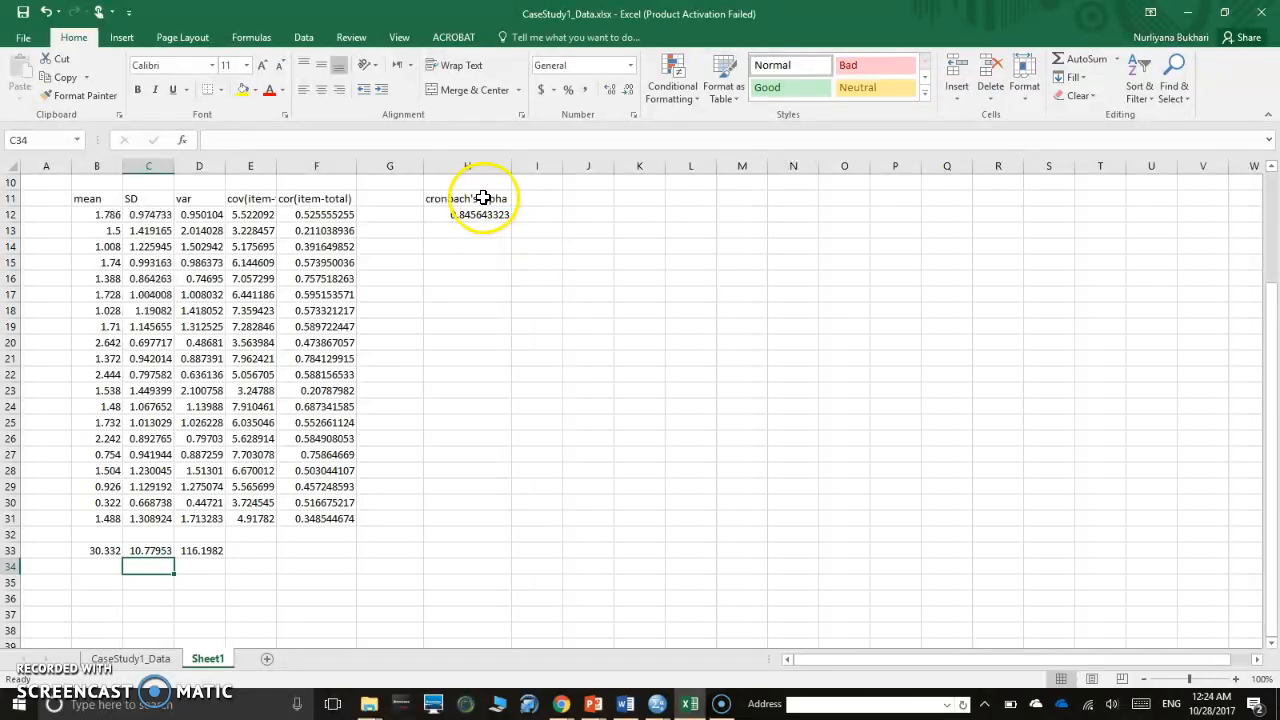
Step: Cut the Cronbach's alpha label and value from H11:H12
{"action": "left_click_drag", "start_coordinate": [480, 200], "coordinate": [483, 214]}
{"action": "right_click", "coordinate": [483, 214]}
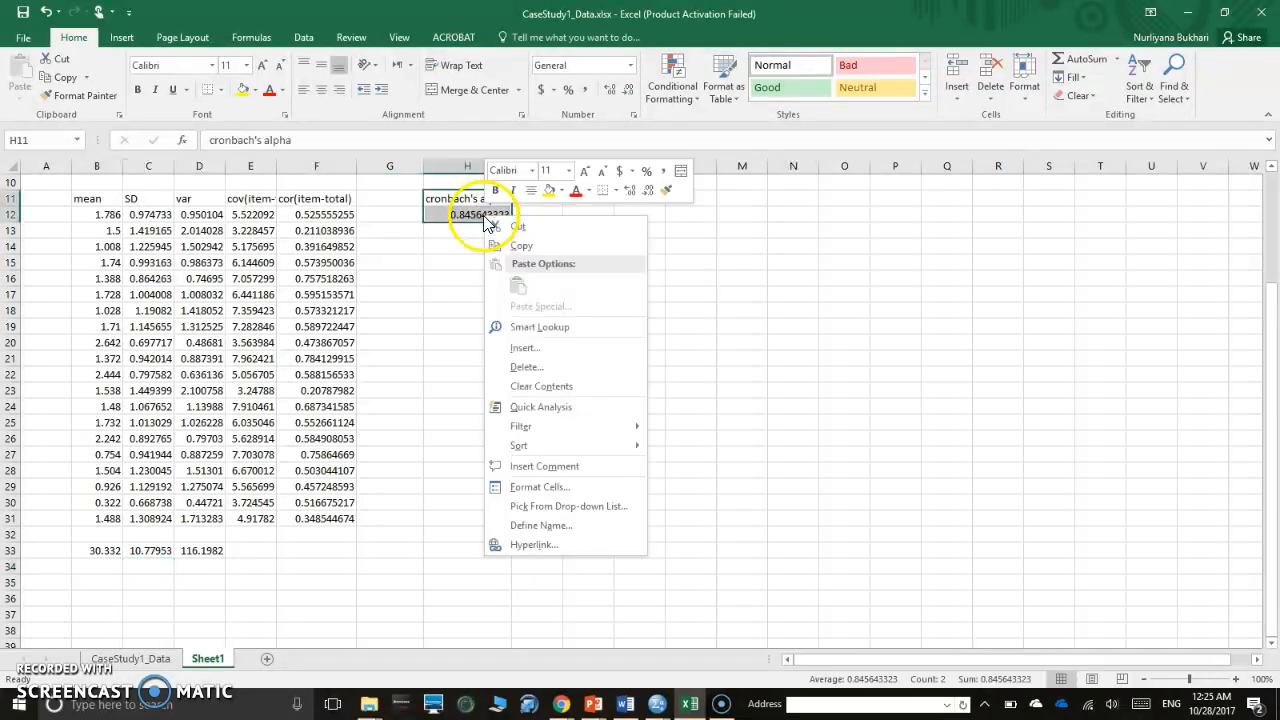
{"action": "left_click", "coordinate": [523, 223]}
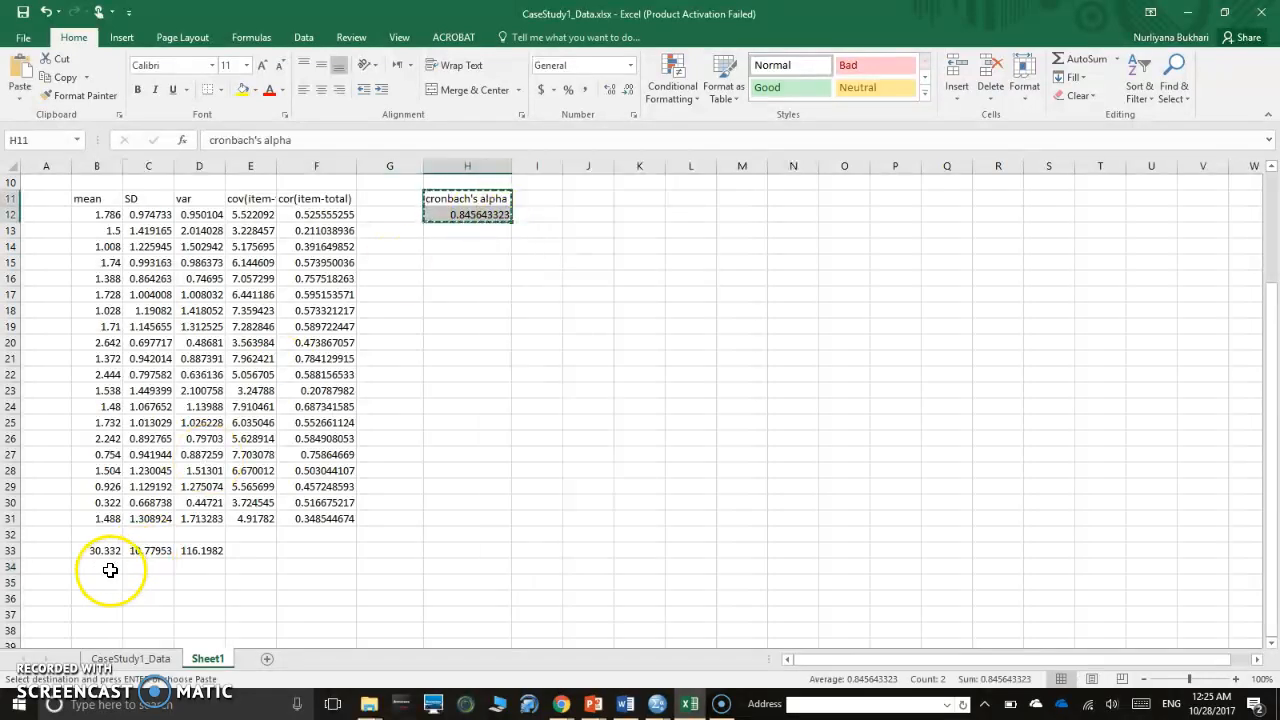